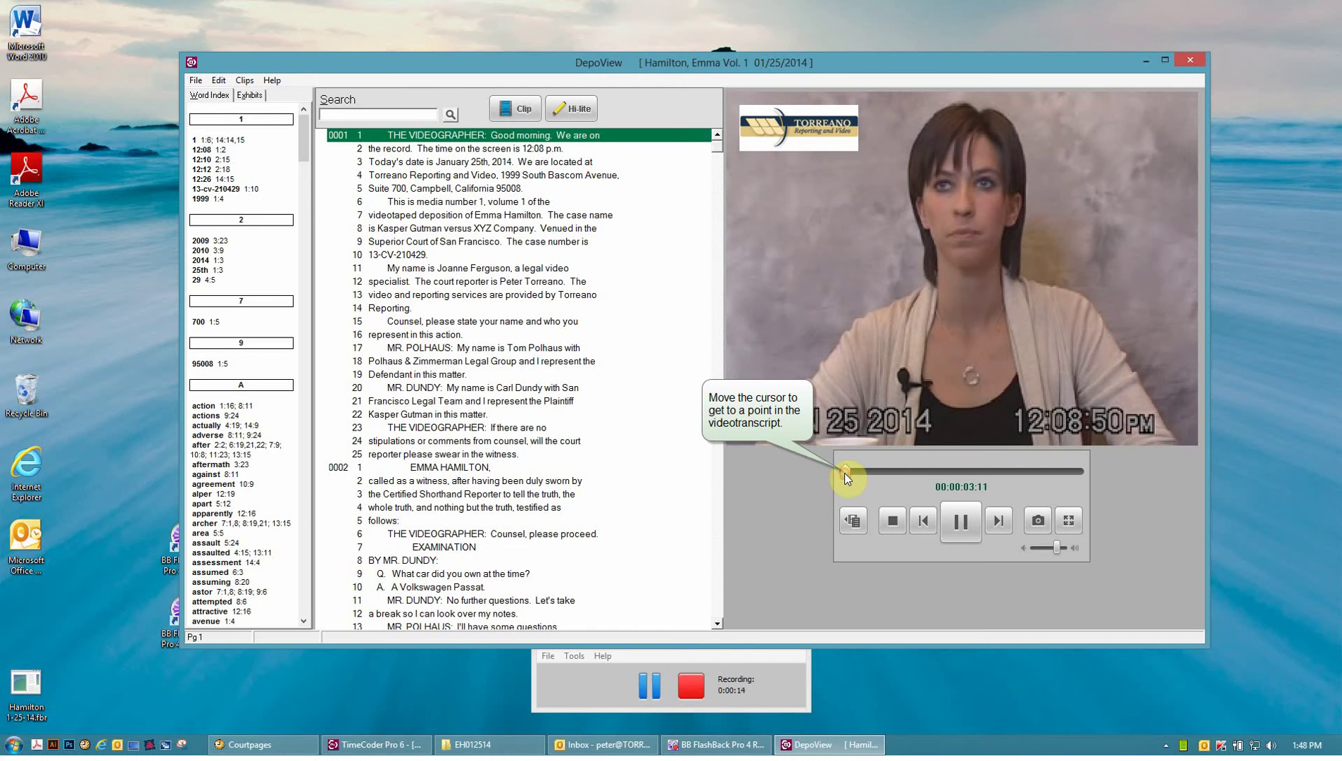
Move the deposition video's playback position to about 00:08:47 and pause it at page 7, line 17.
drag(844, 473, 967, 474)
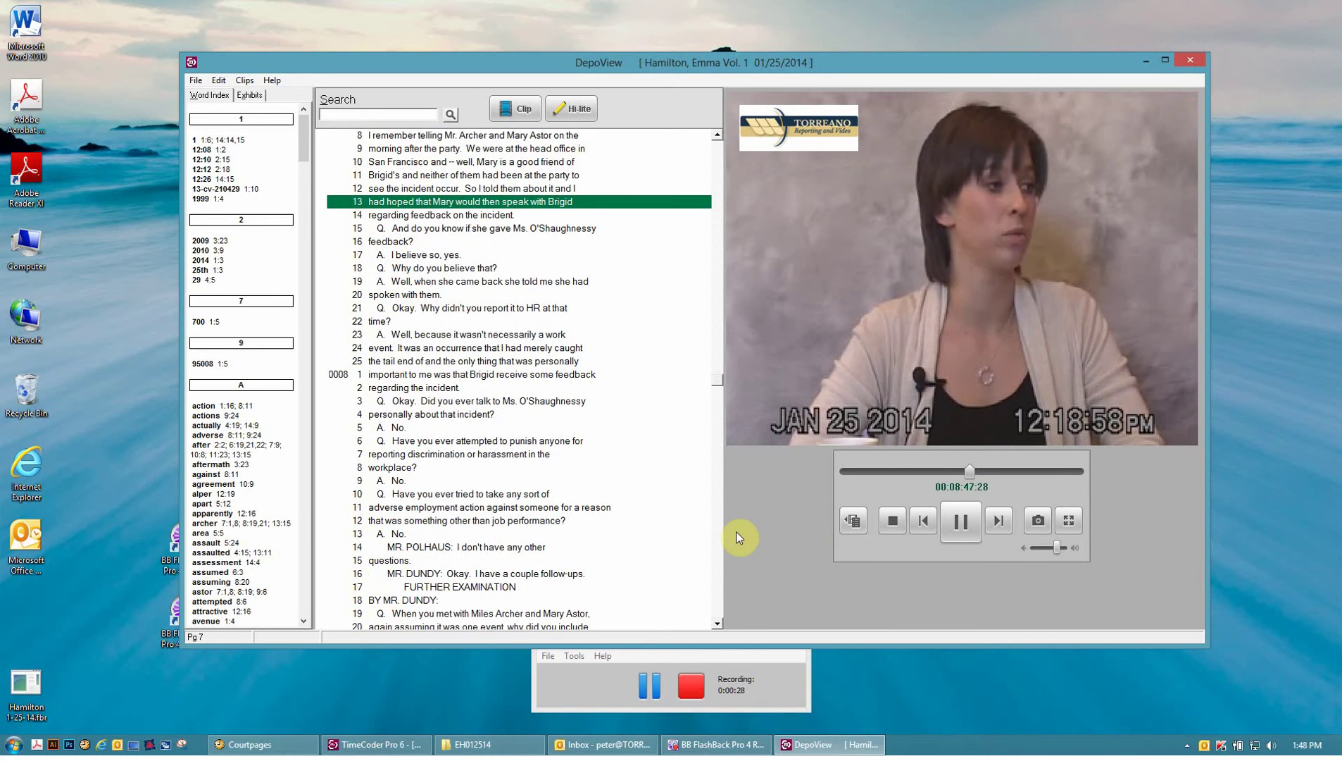
click(949, 521)
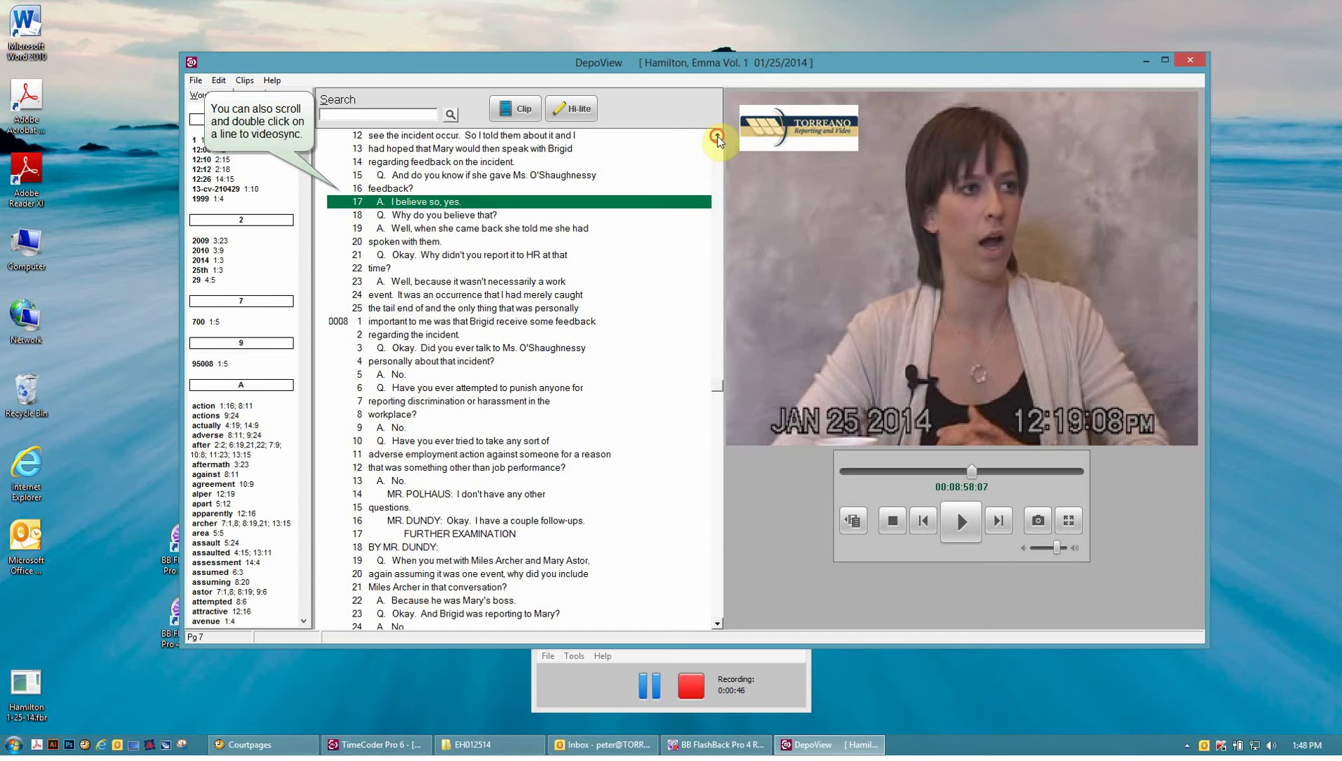
Play the deposition video from page 4, line 14 of the transcript and pause it at page 5, line 5.
scroll(718, 139, up, 9)
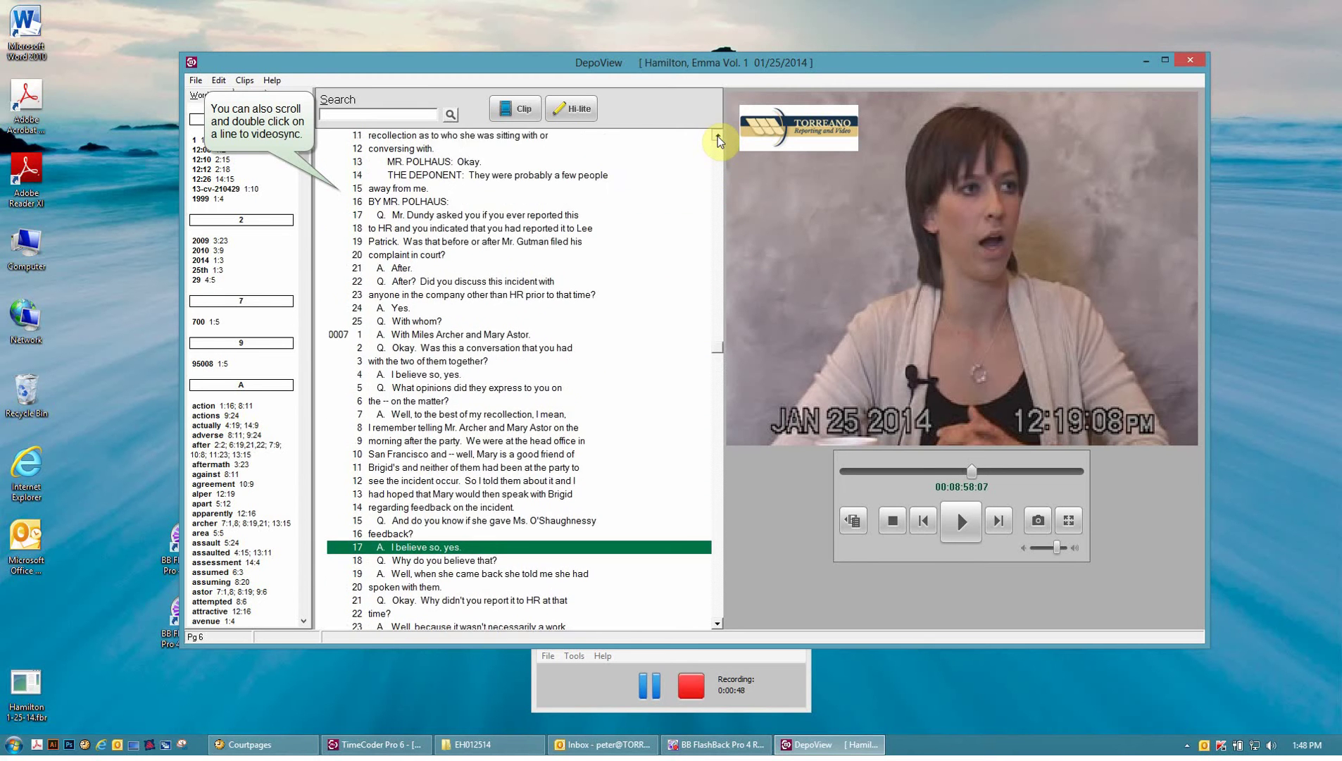
scroll(719, 138, up, 11)
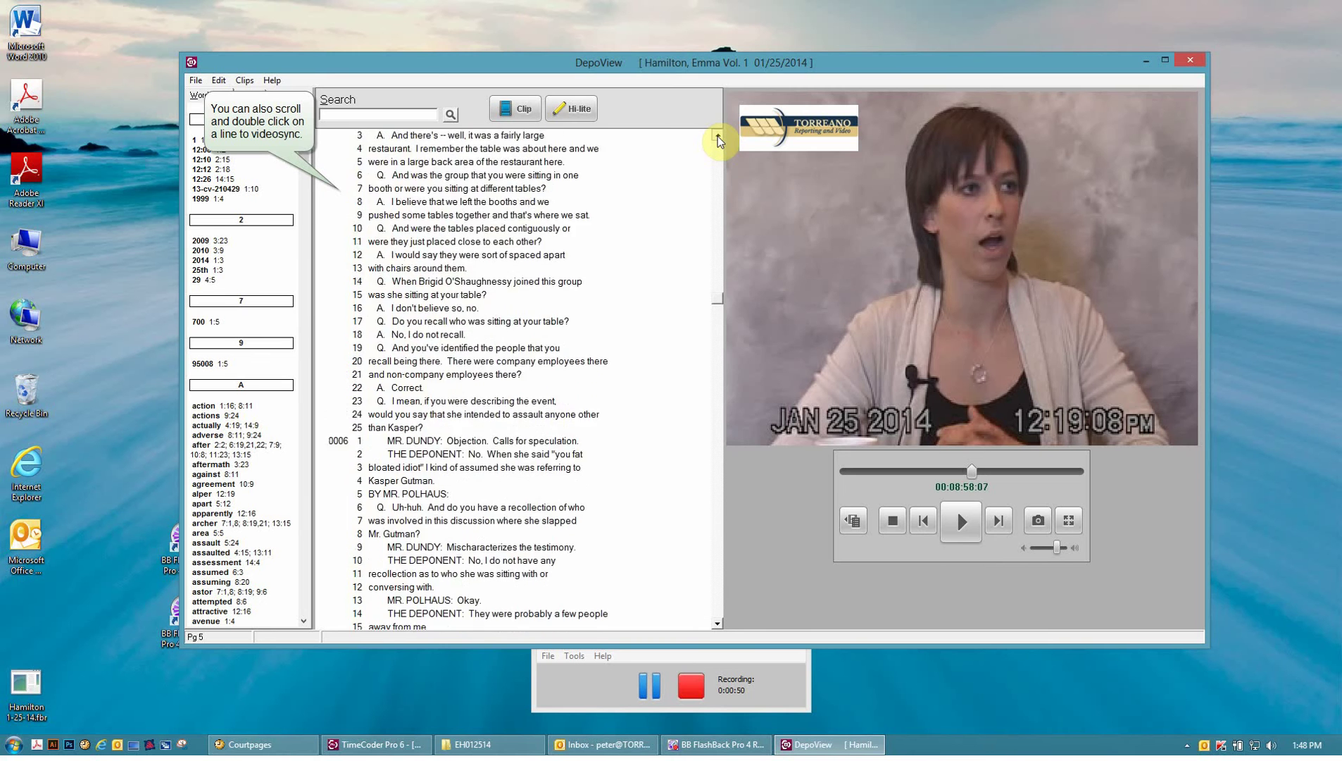
scroll(718, 141, up, 8)
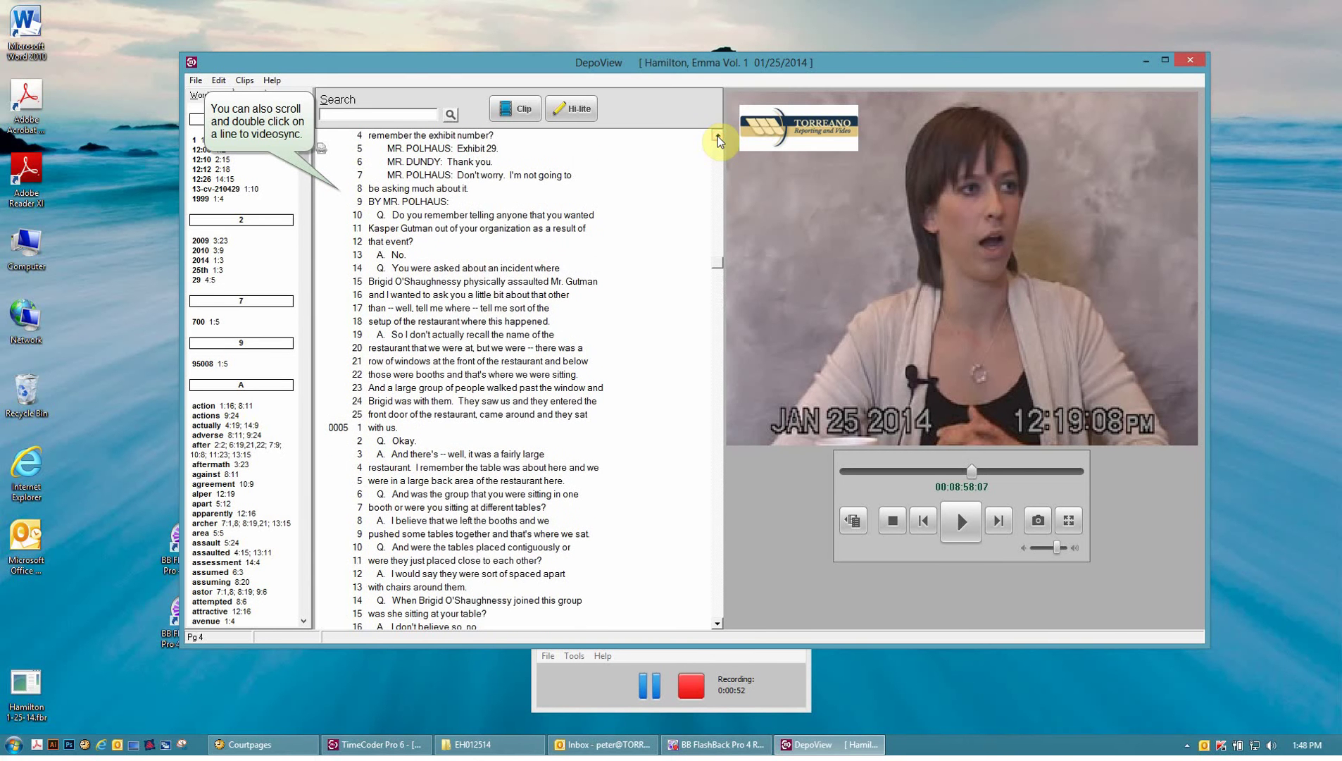
double_click(489, 270)
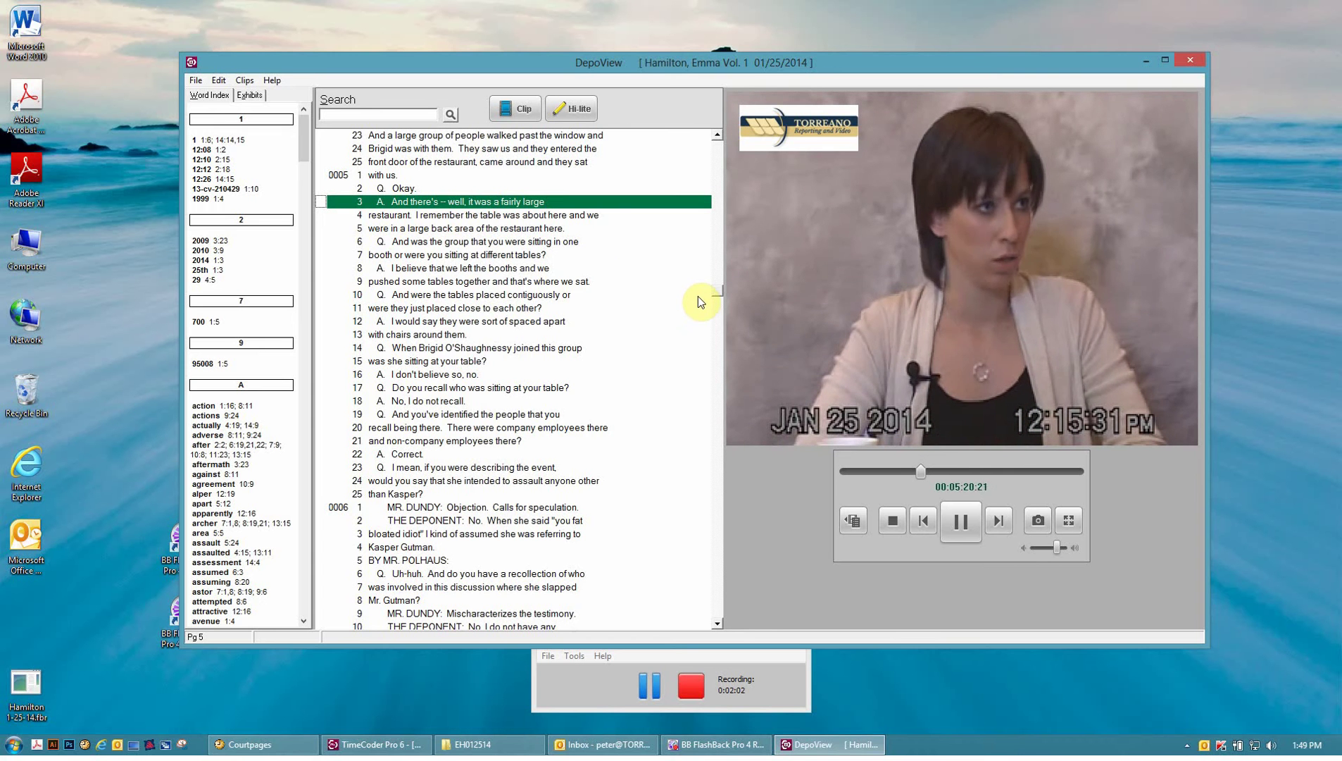
click(959, 521)
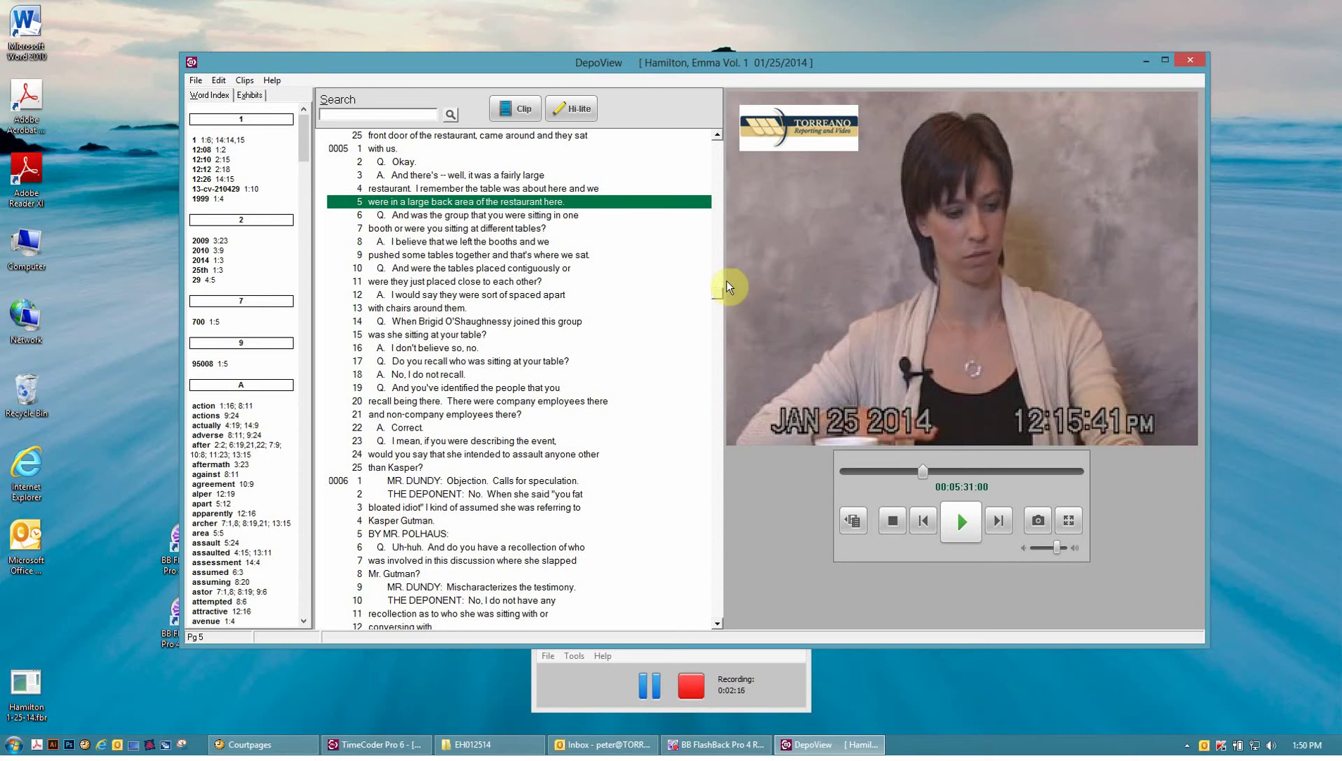
Play the deposition video from page 9, line 23 of the transcript and pause it near page 10, line 18.
scroll(719, 295, down, 2)
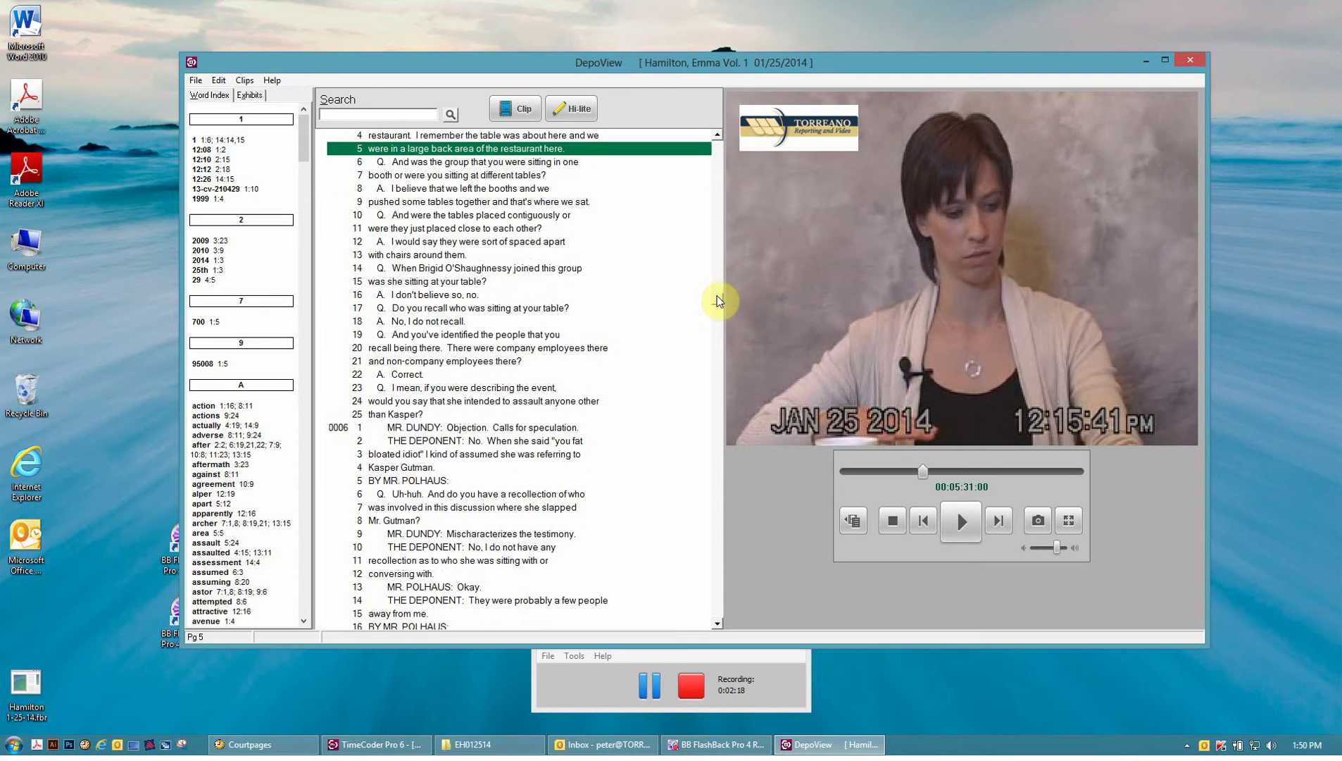
scroll(718, 304, down, 6)
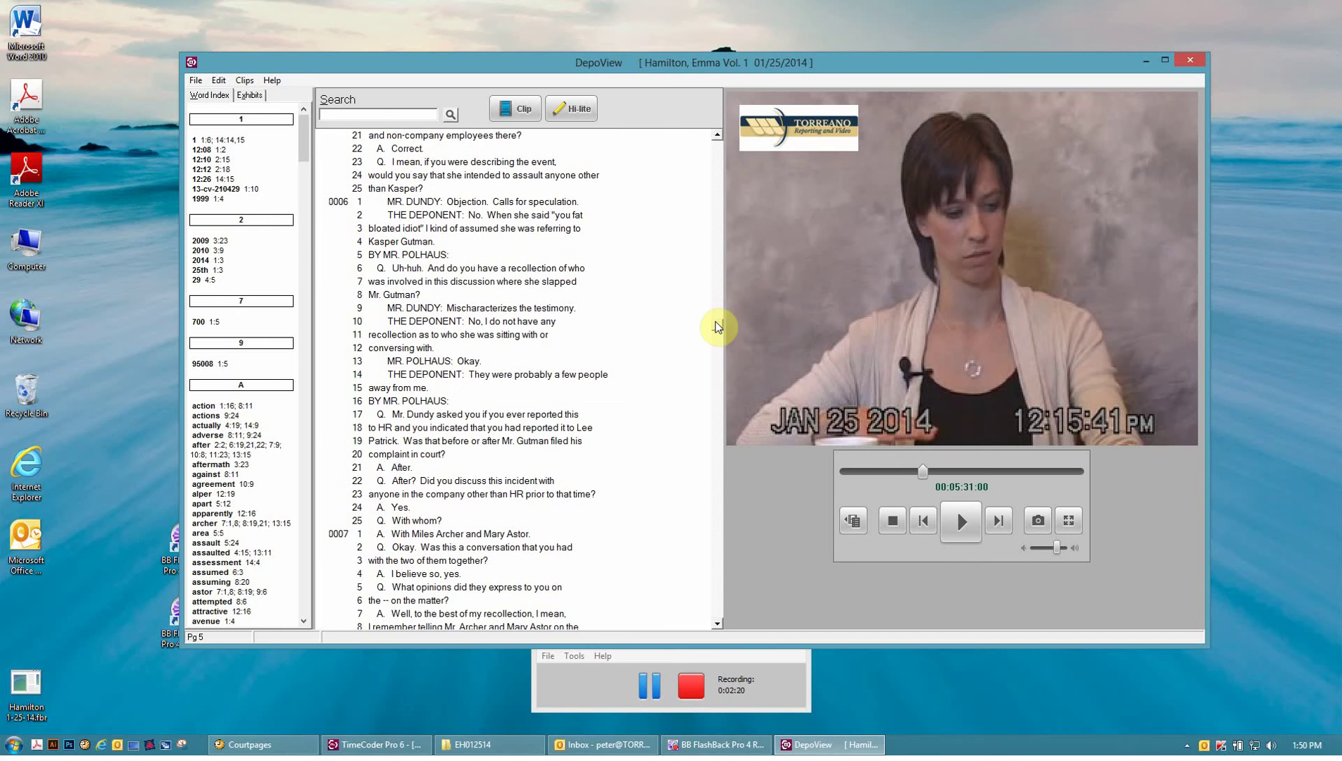
scroll(716, 327, down, 15)
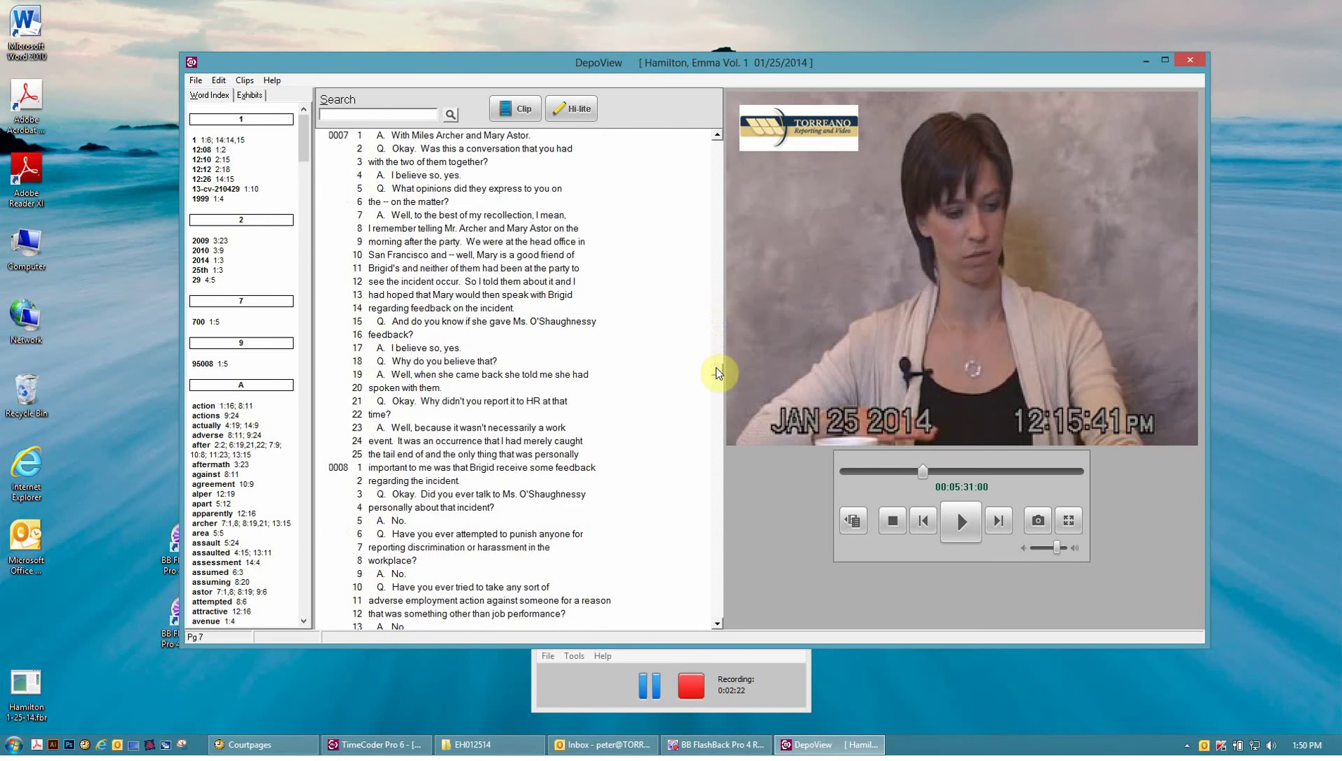
scroll(717, 402, down, 8)
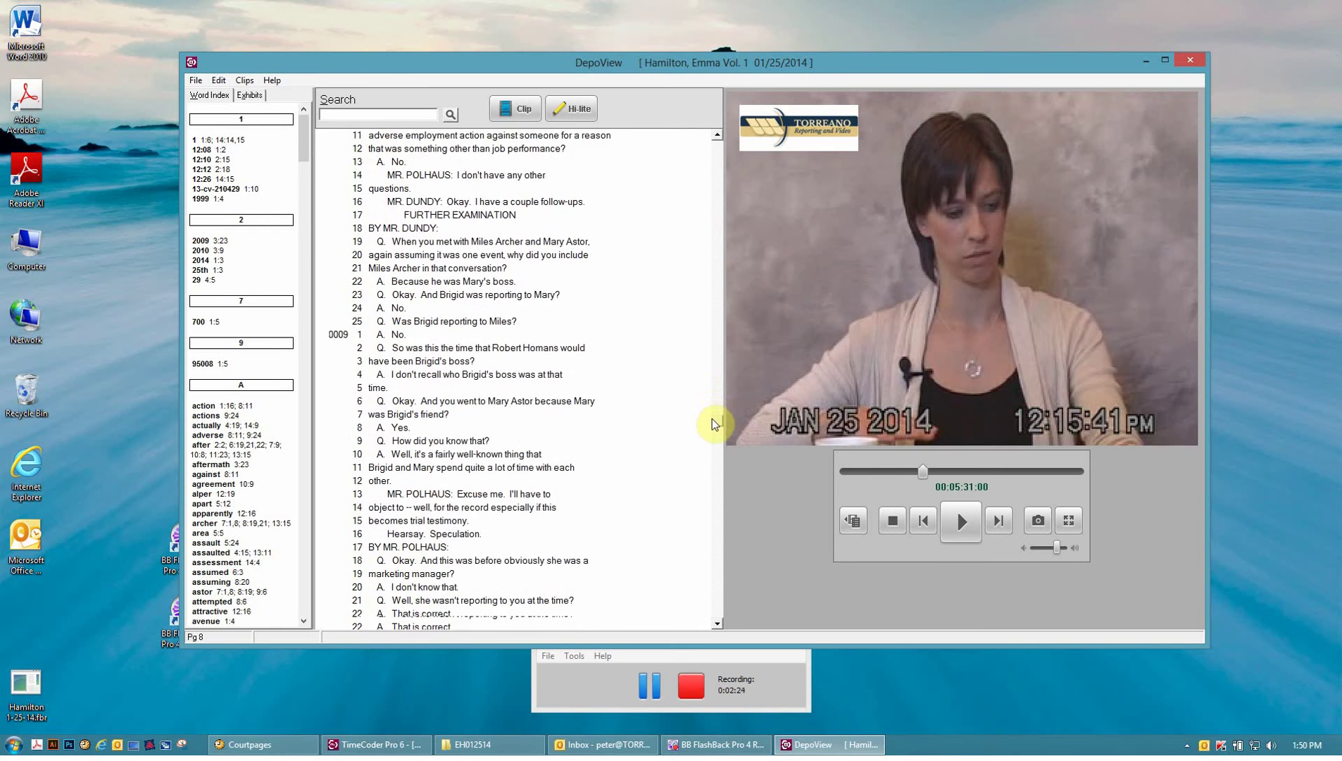
scroll(713, 427, down, 4)
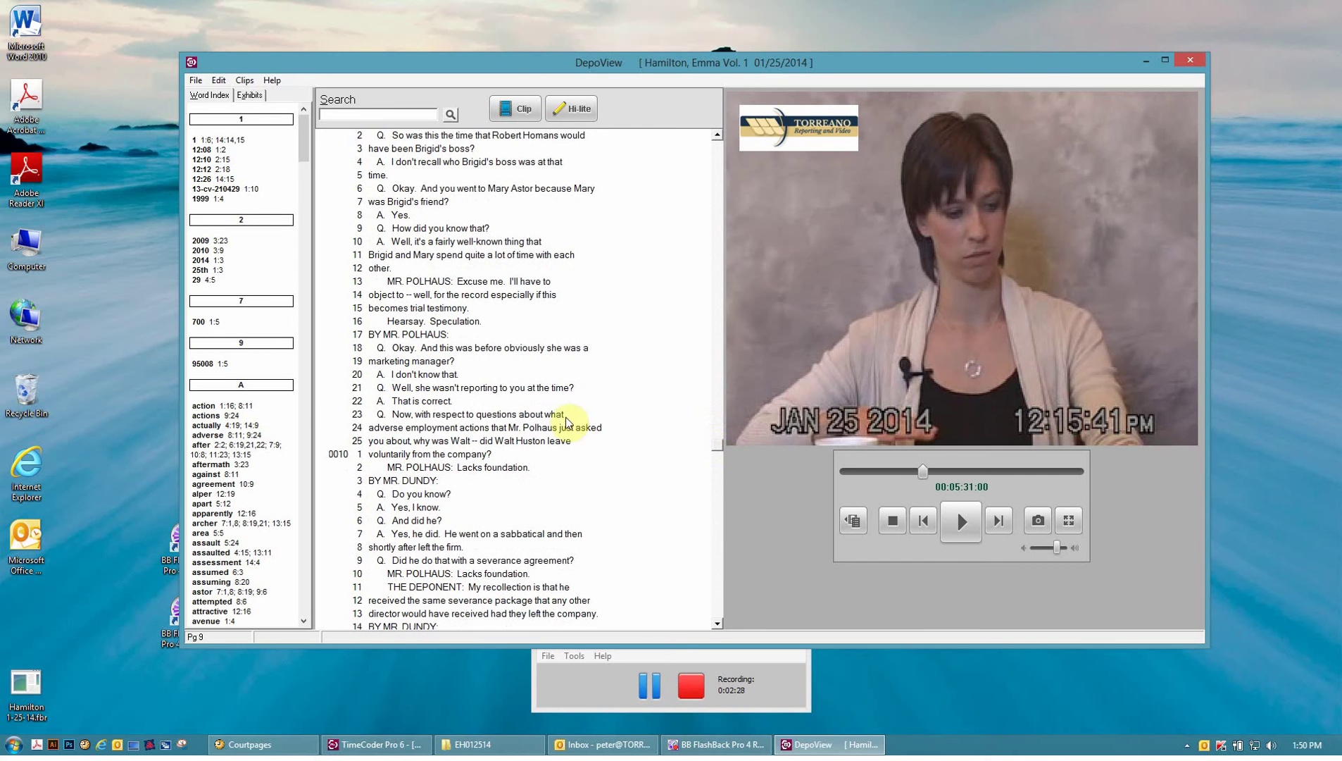
click(554, 421)
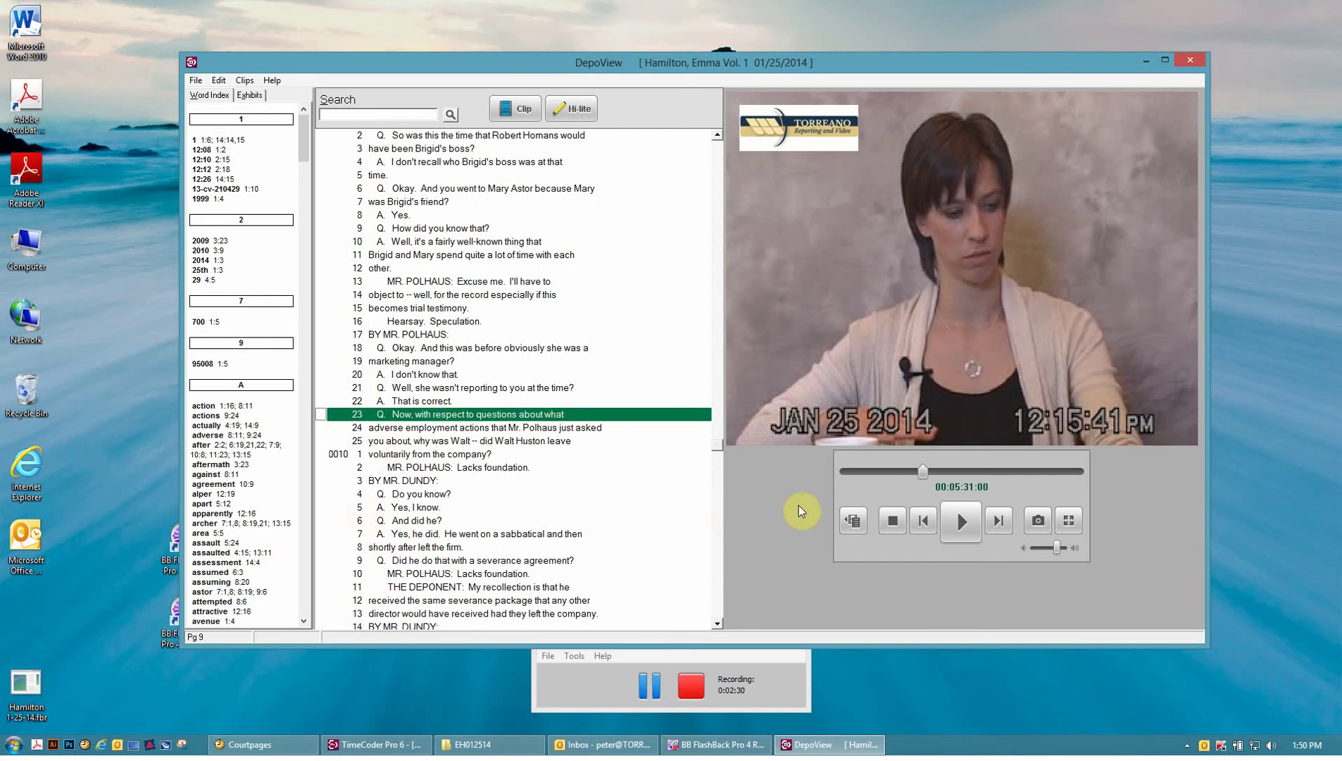
double_click(591, 416)
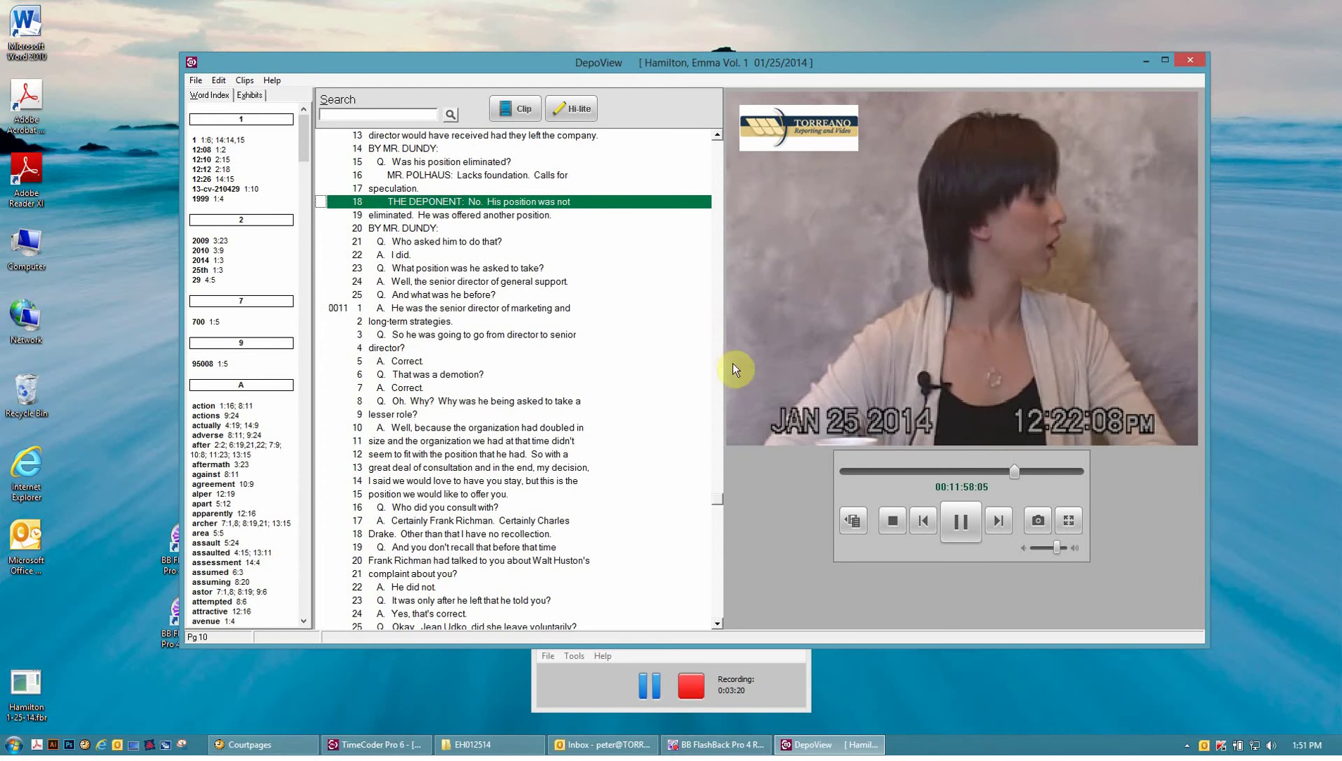
click(960, 520)
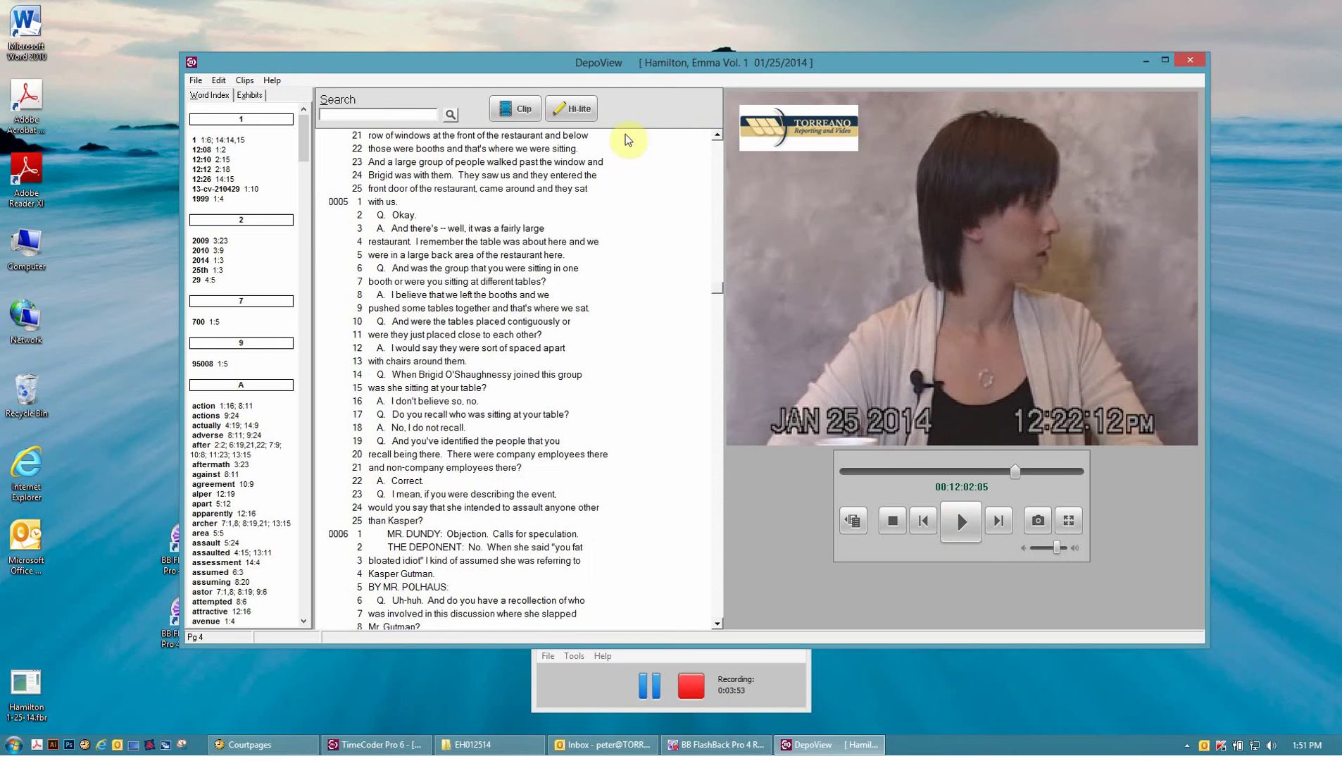
Highlight the transcript lines from page 5, line 23 through page 6, line 8 with the Hi-lite tool.
click(580, 111)
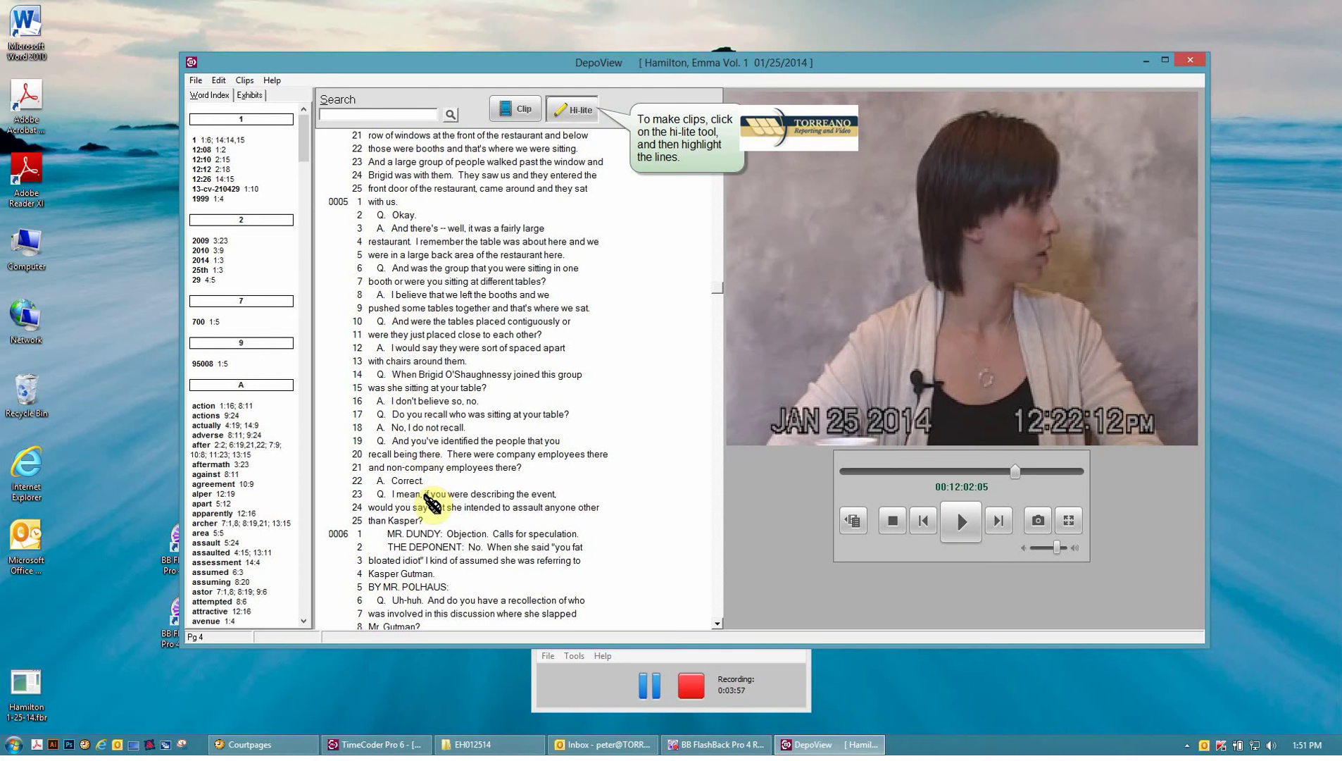
click(427, 497)
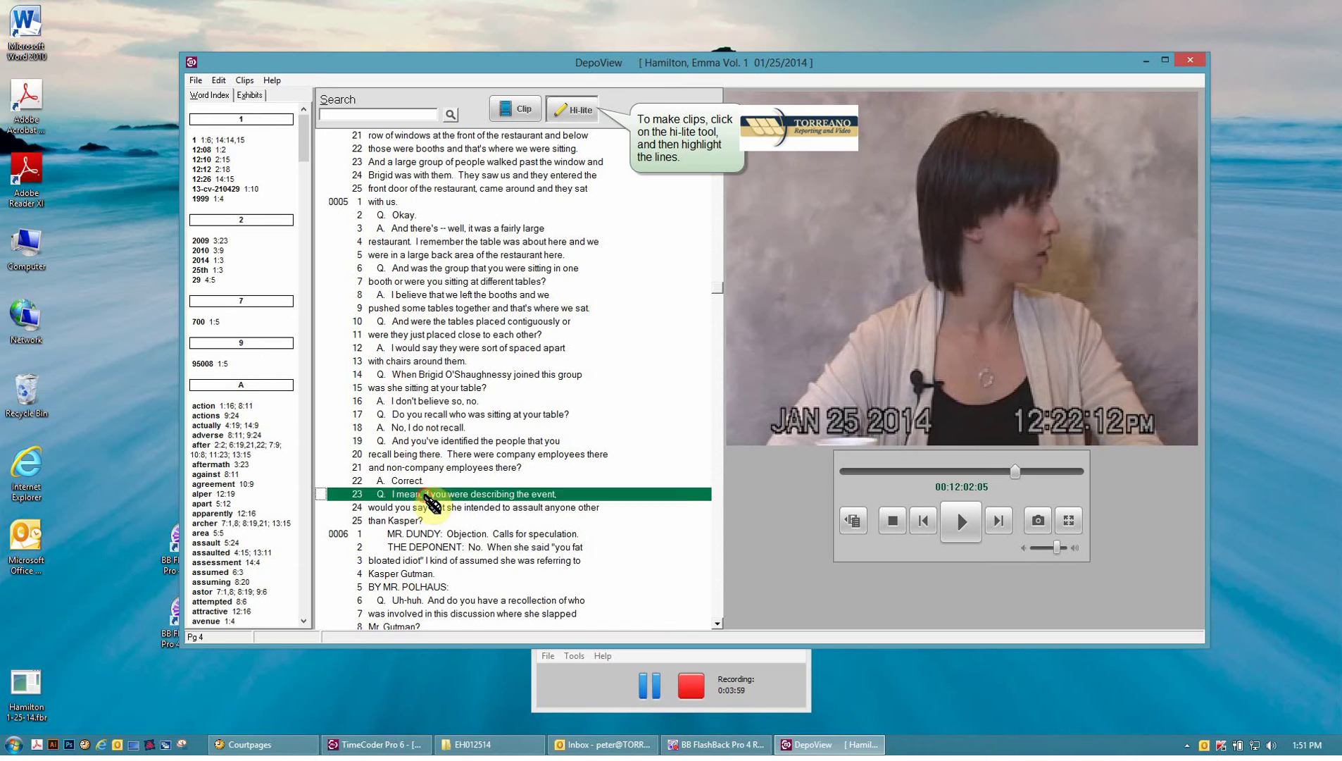
drag(426, 516, 409, 530)
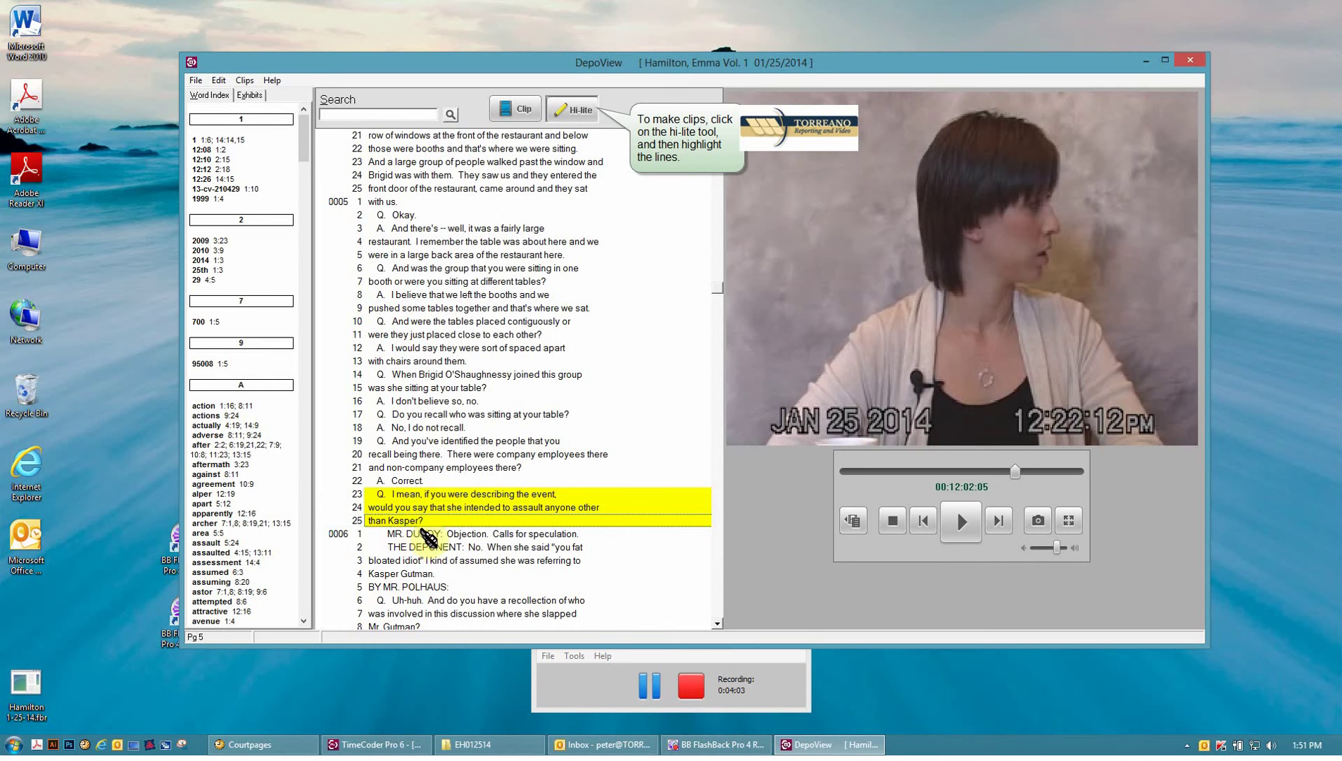
drag(437, 536, 427, 577)
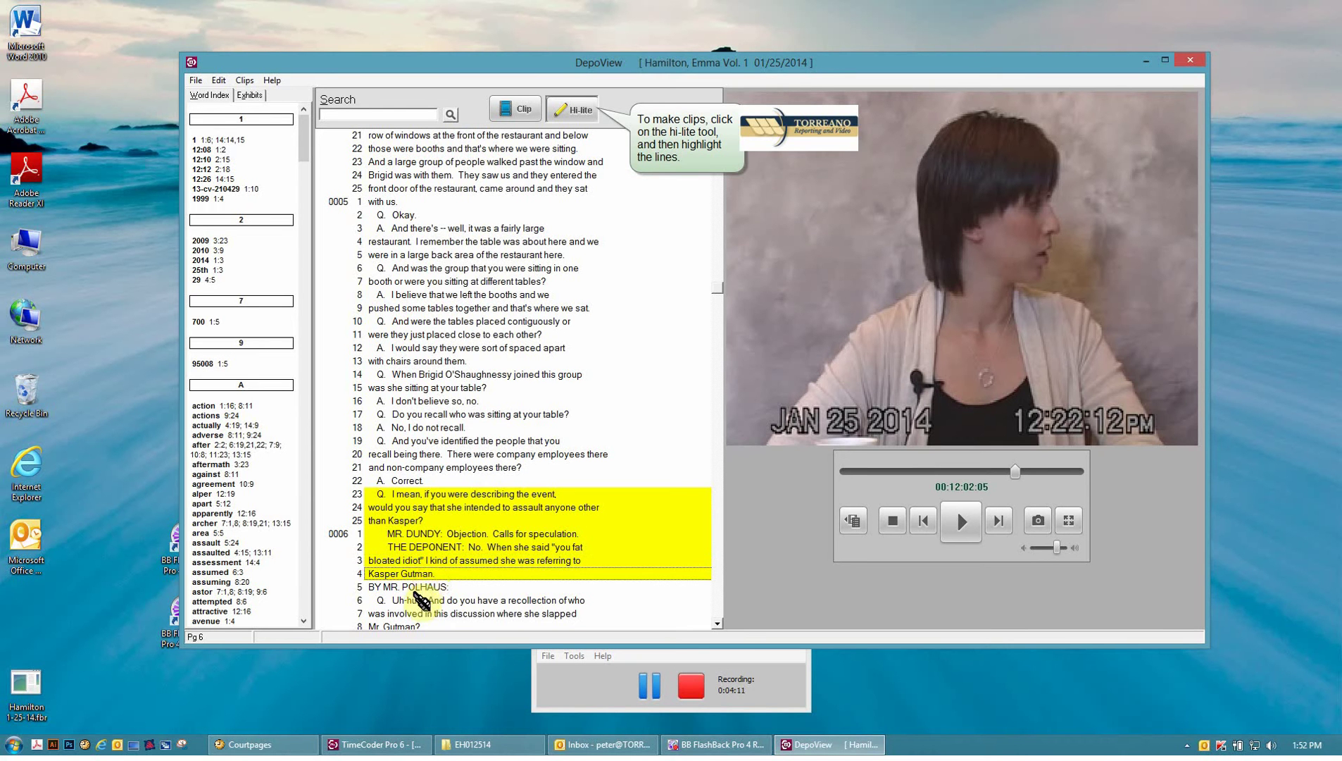
click(415, 600)
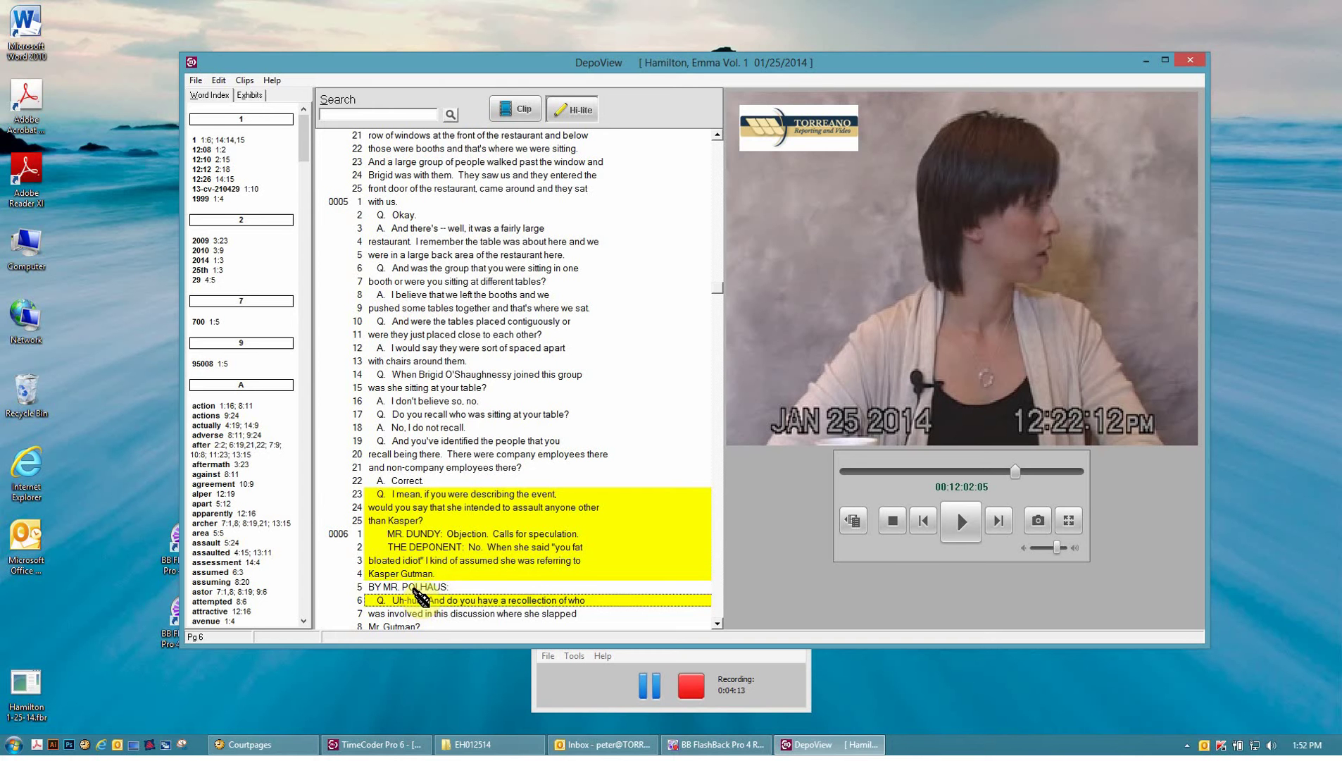
click(413, 588)
click(418, 624)
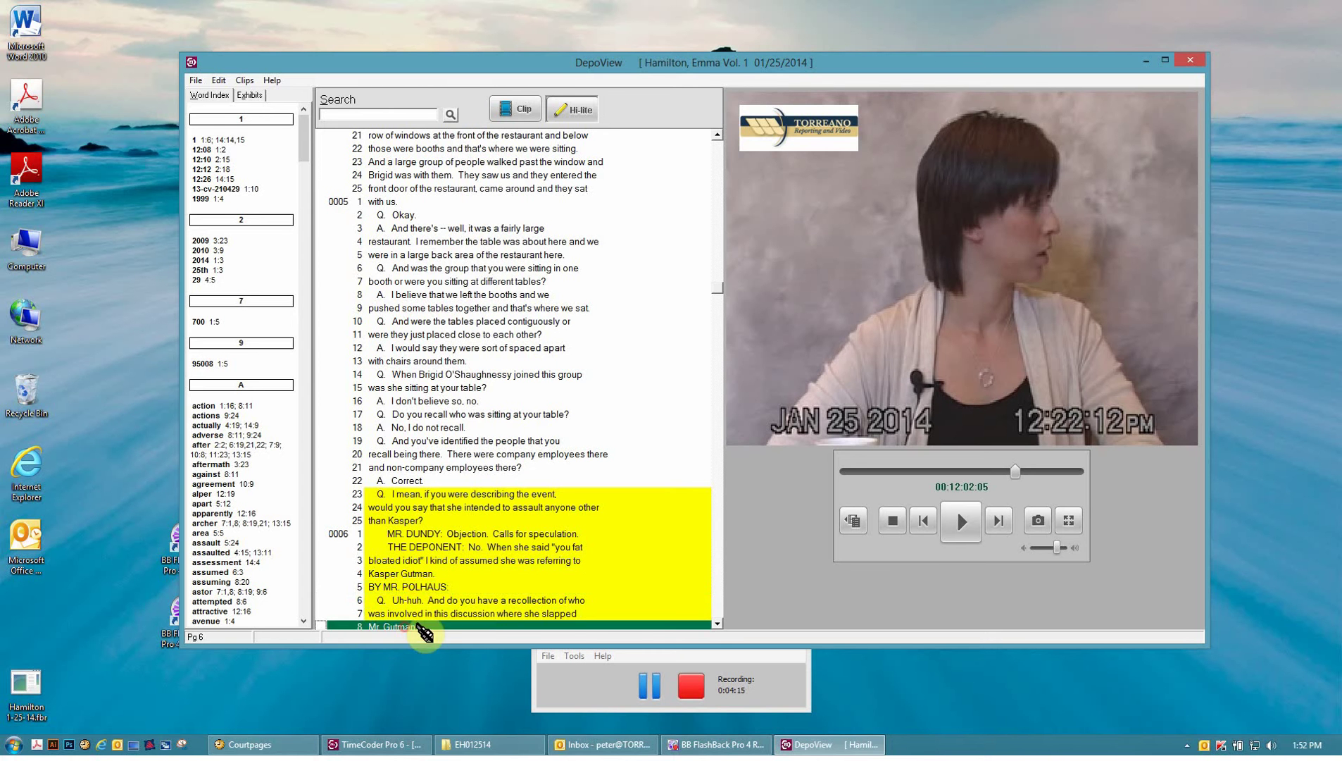
Extend the highlighting from page 6, line 9 through line 12 and create a clip from the highlighted passage.
click(716, 626)
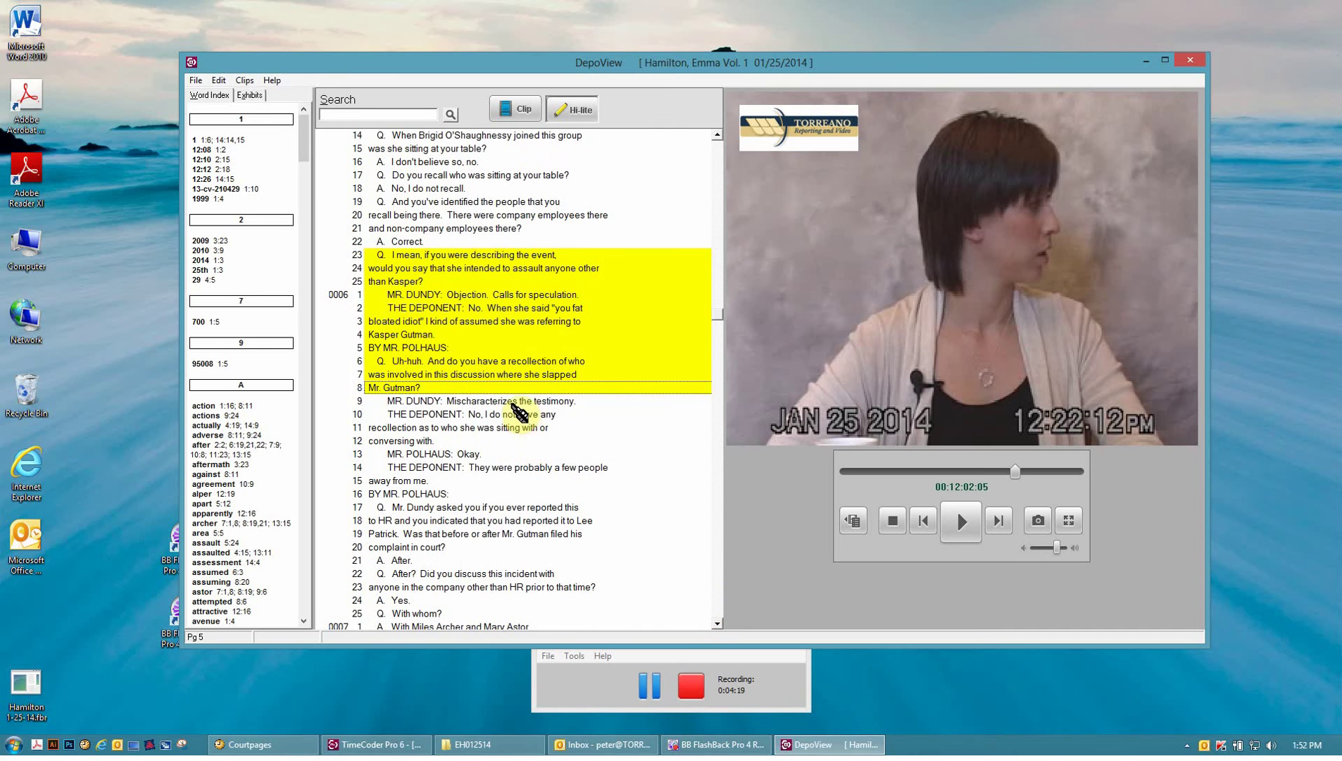
click(513, 402)
click(503, 414)
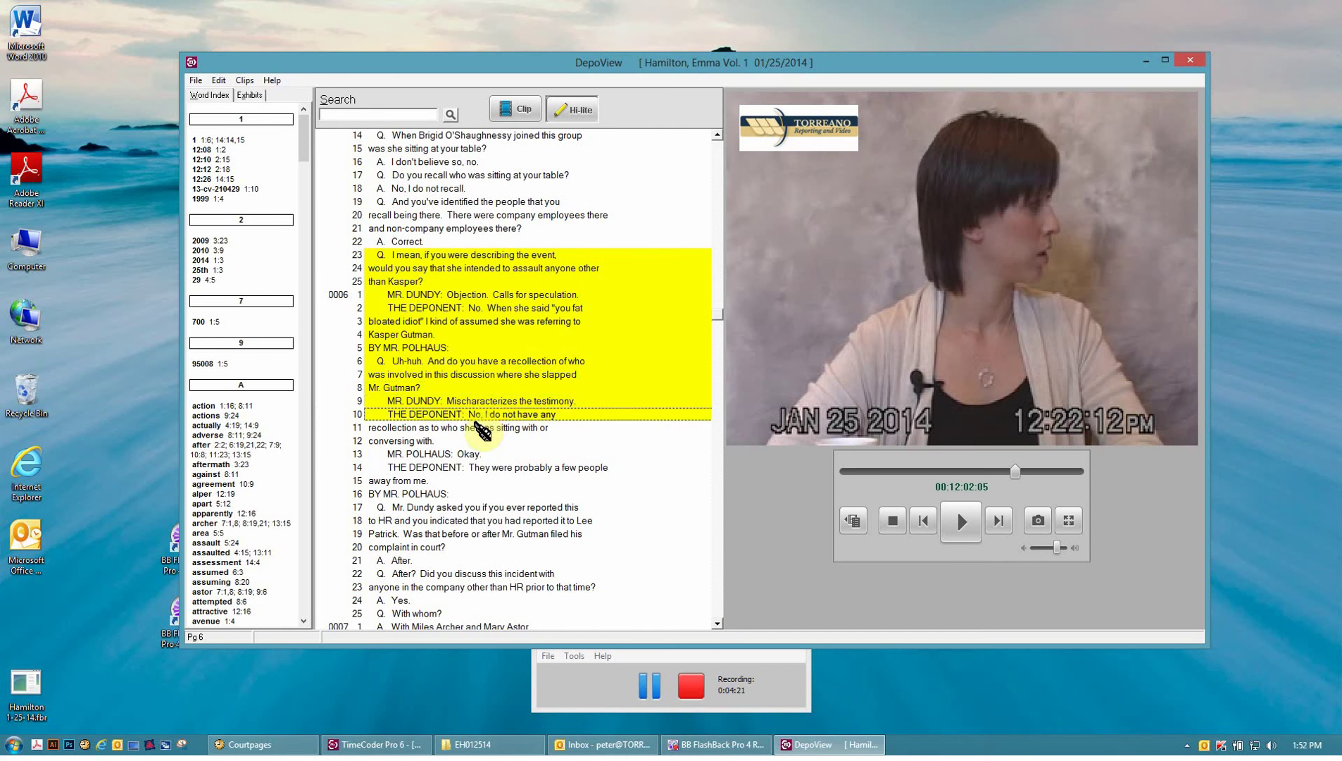
click(471, 431)
click(431, 446)
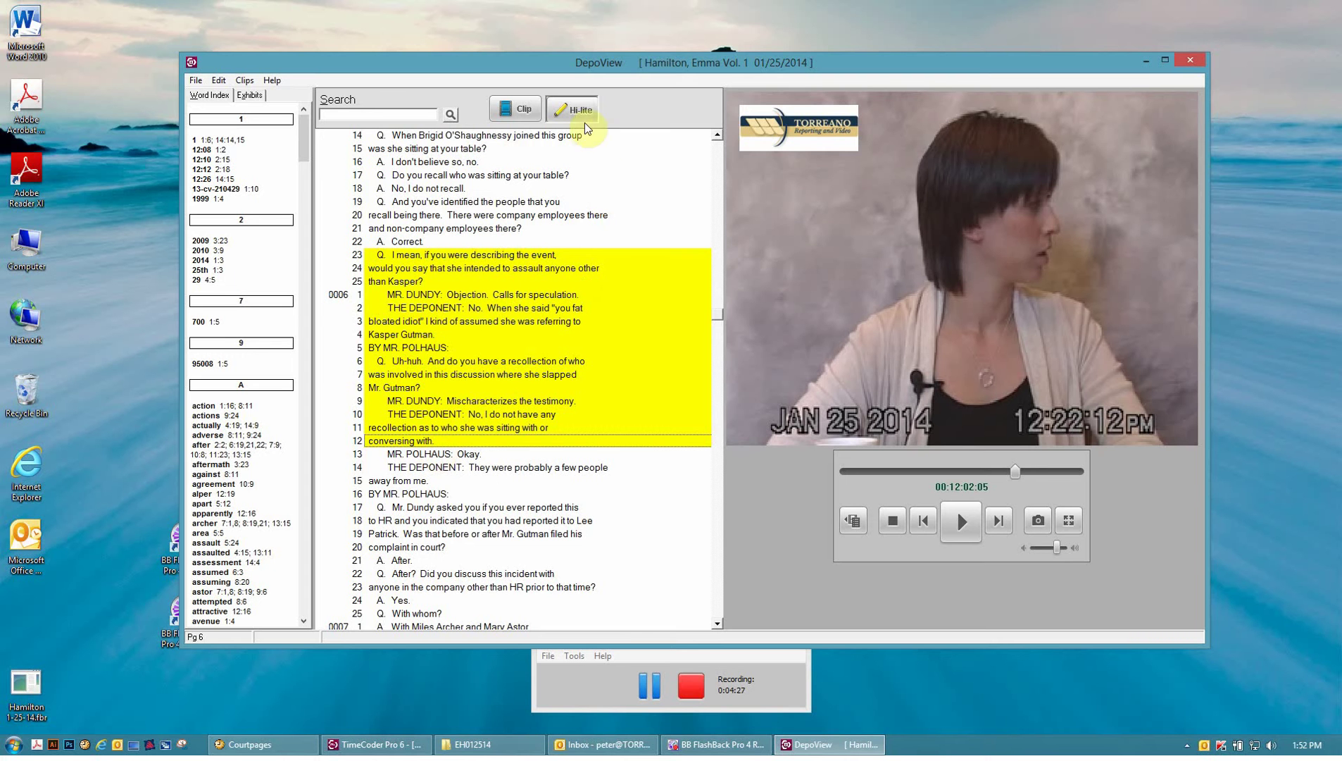
click(524, 110)
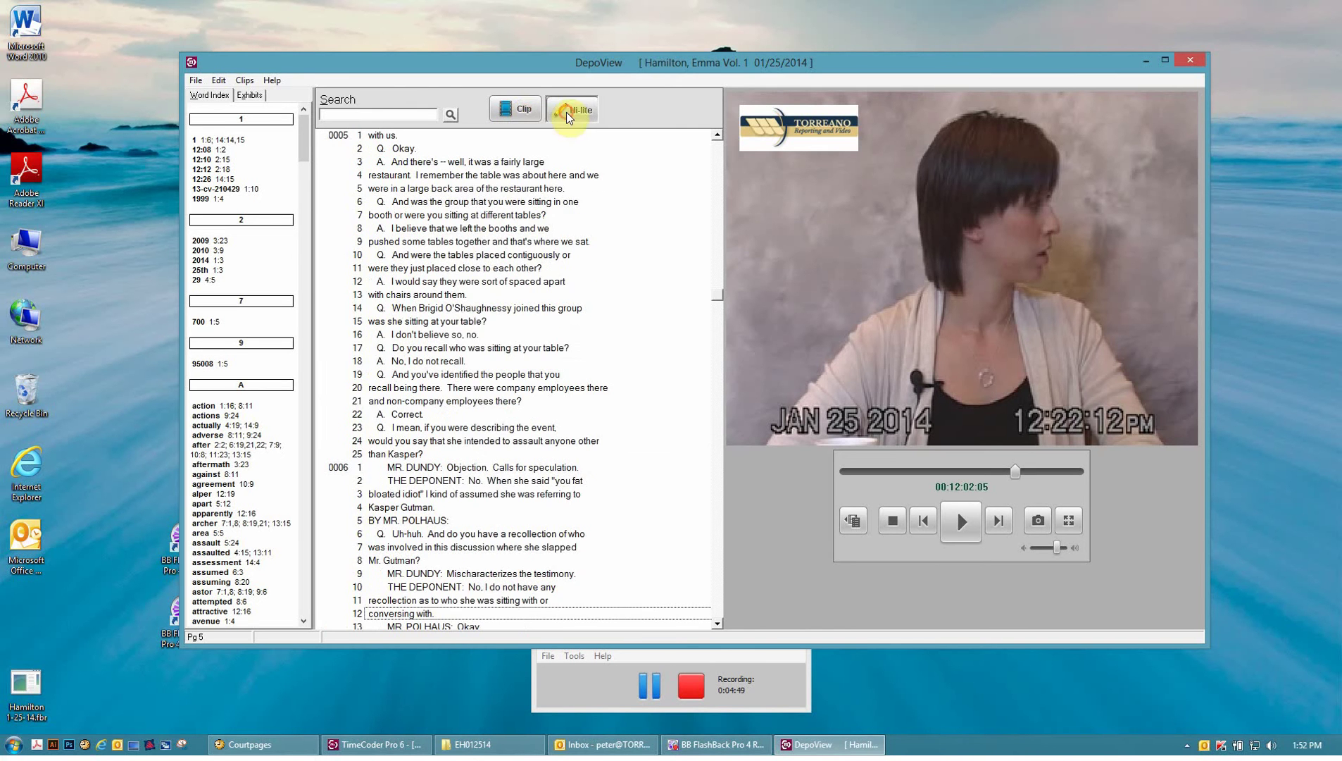
Highlight the lines from page 5, line 23 through page 6, line 6 for another clip.
click(414, 429)
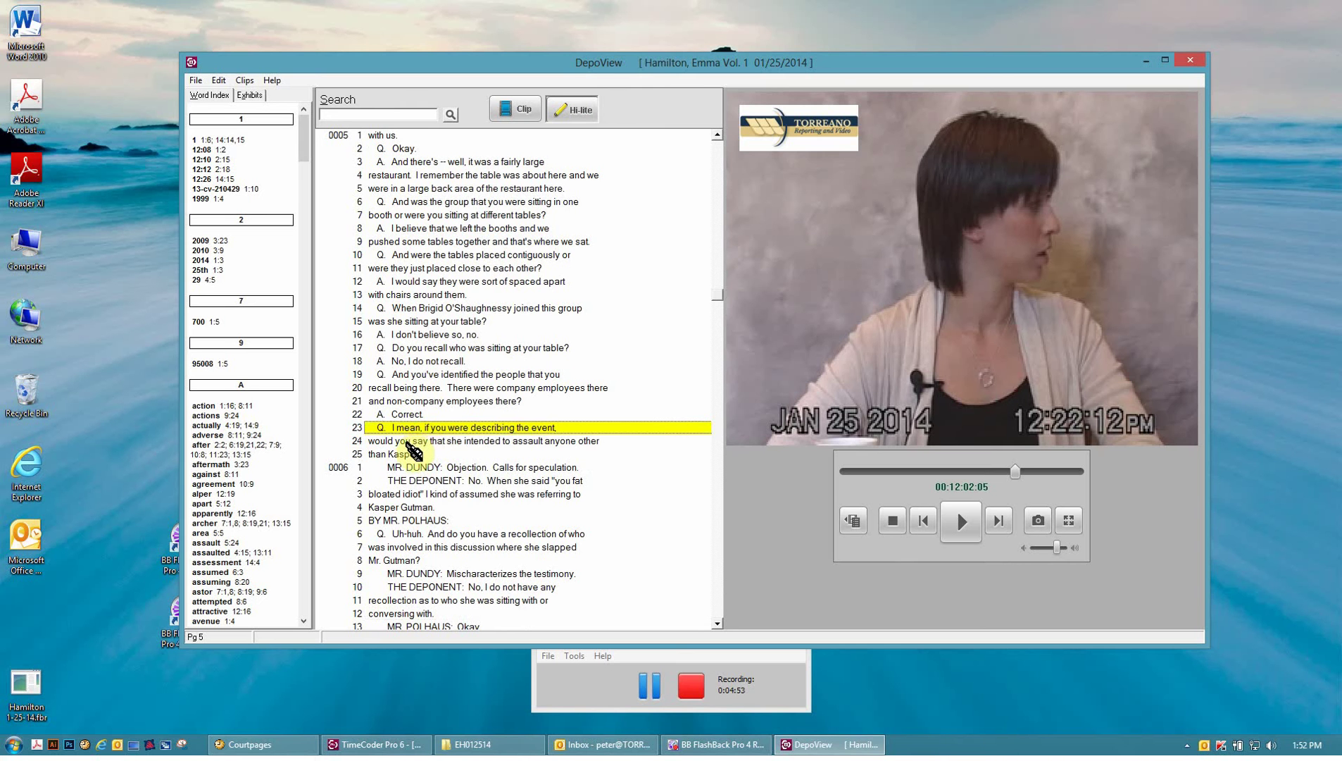
click(408, 441)
click(406, 454)
click(403, 468)
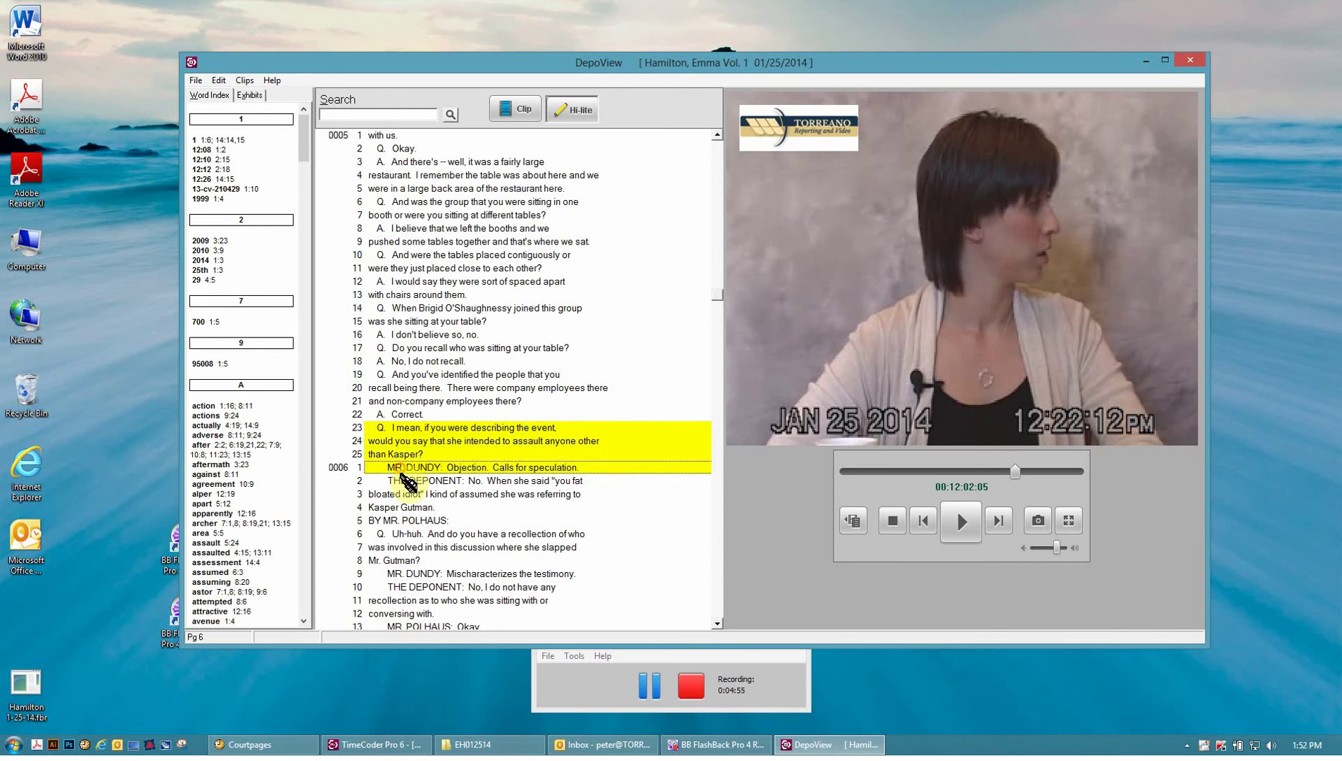
click(403, 481)
click(403, 495)
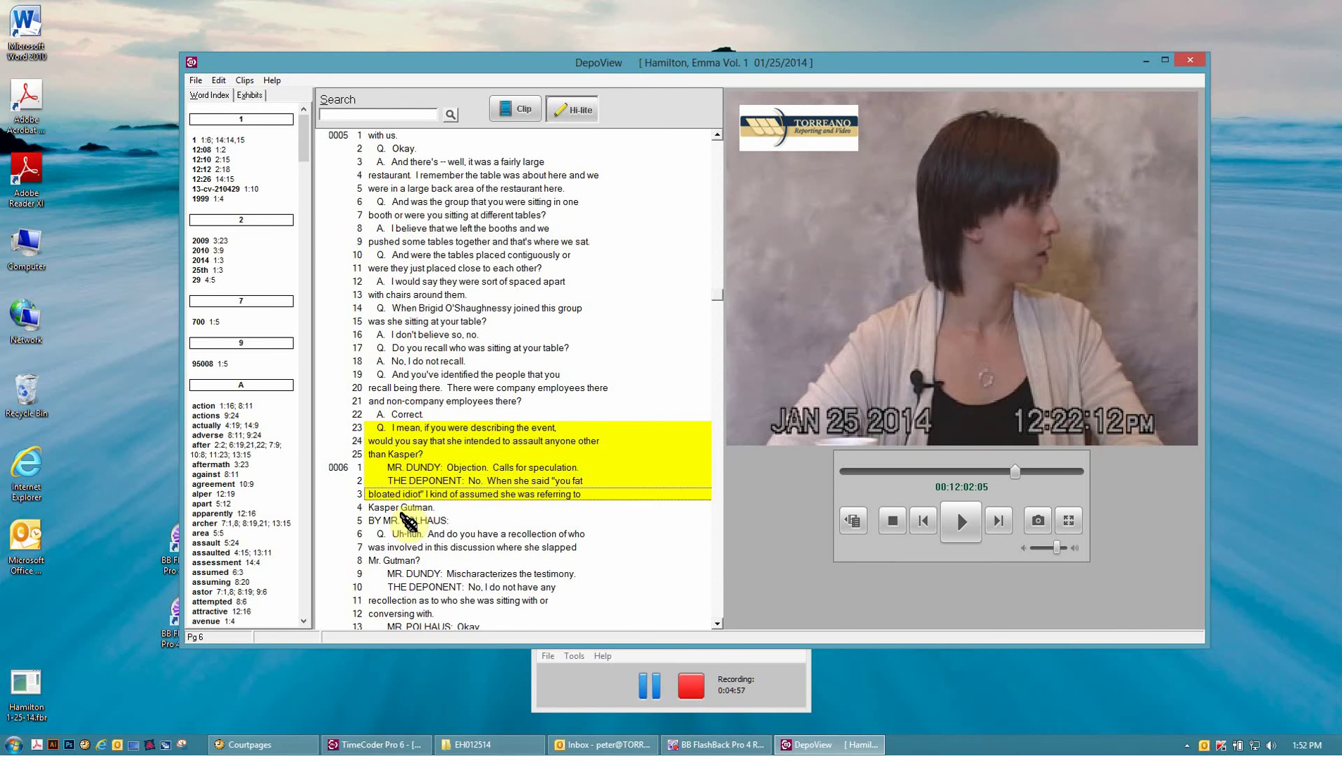
click(402, 508)
click(399, 522)
click(396, 534)
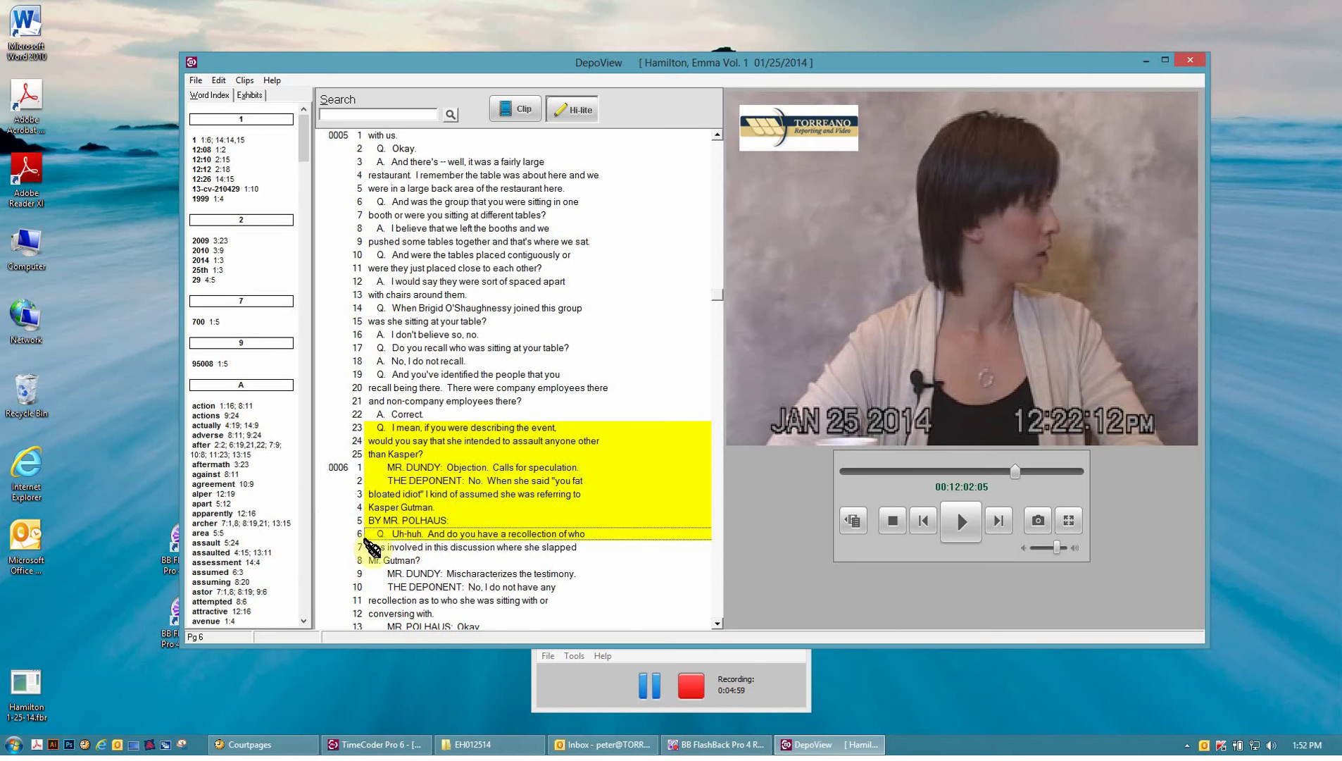
Continue the highlighting from page 6, line 7 through line 13 and create a clip from the whole passage.
click(401, 547)
click(400, 560)
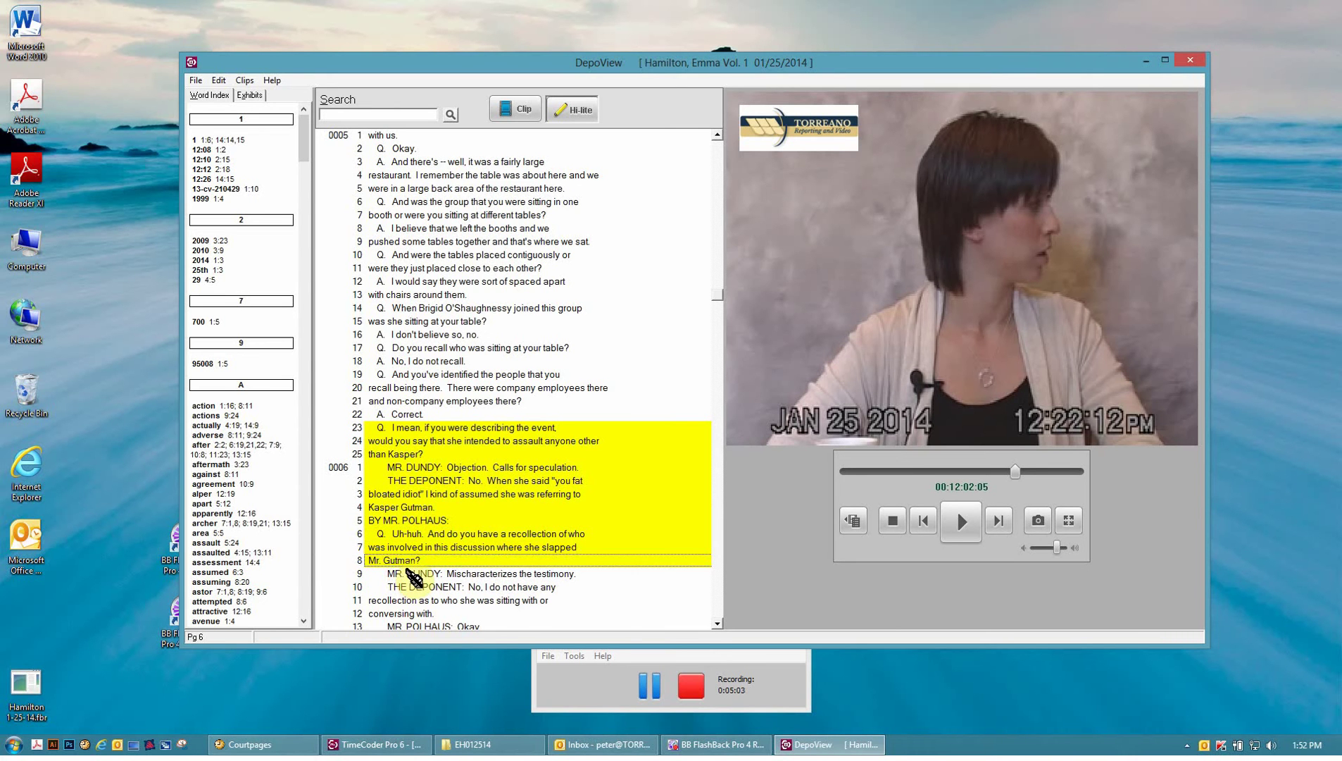
click(407, 575)
click(407, 588)
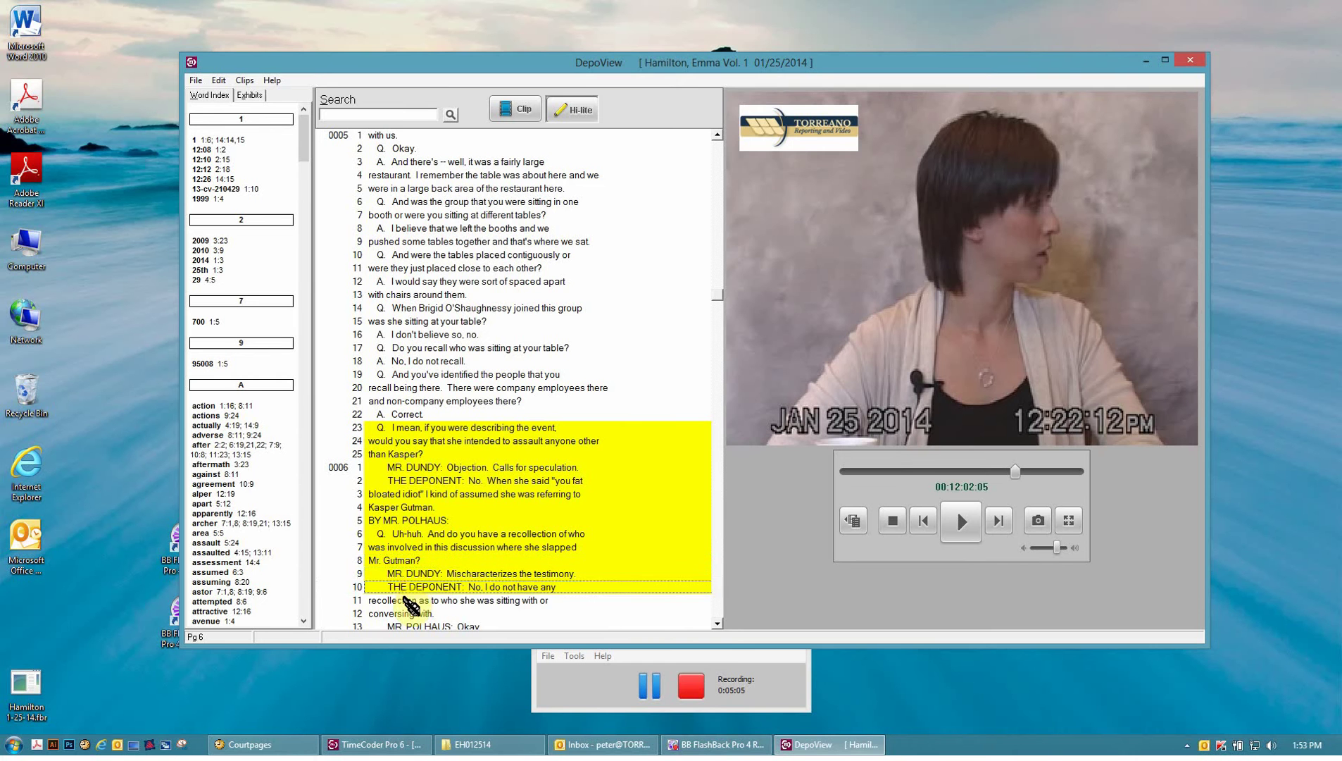
click(407, 601)
click(407, 615)
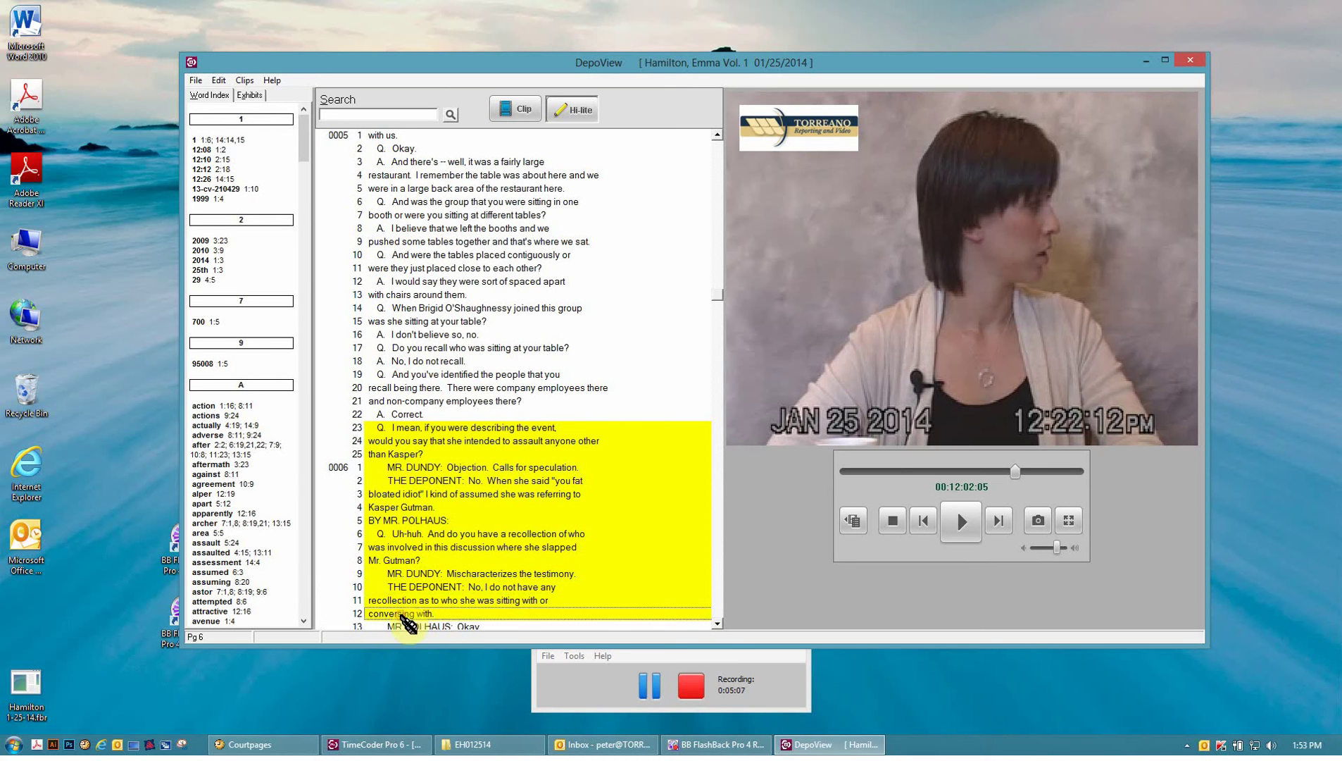
click(468, 626)
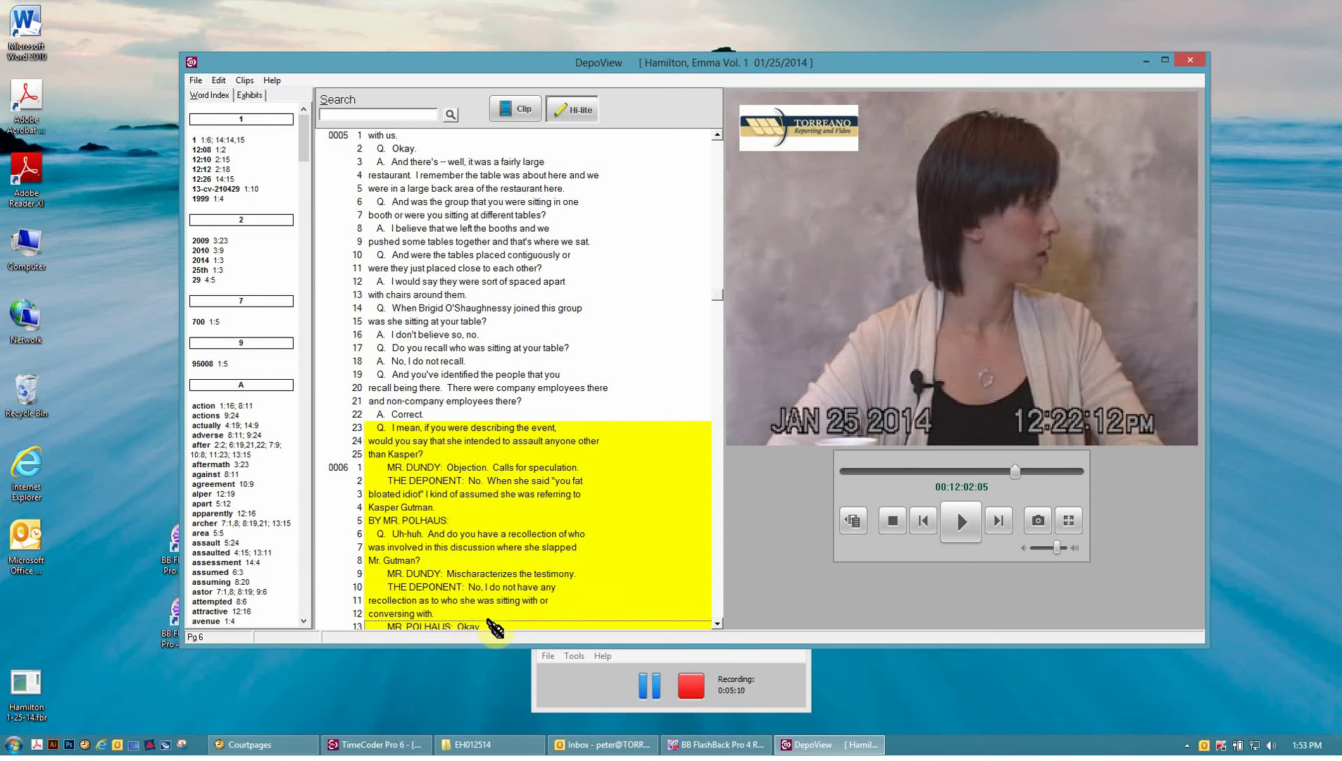
click(525, 117)
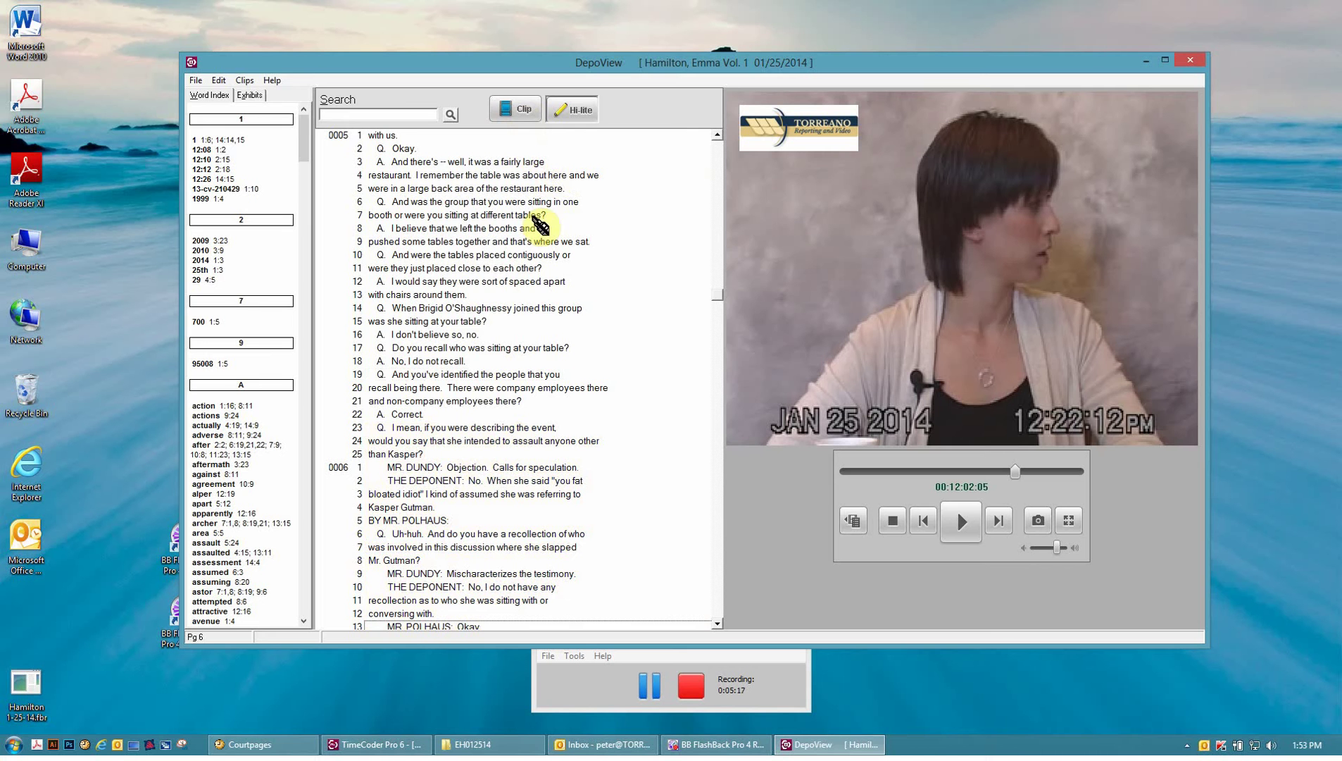
Show the clip list and delete the first of the two duplicate EH-00005-23 clips.
click(246, 80)
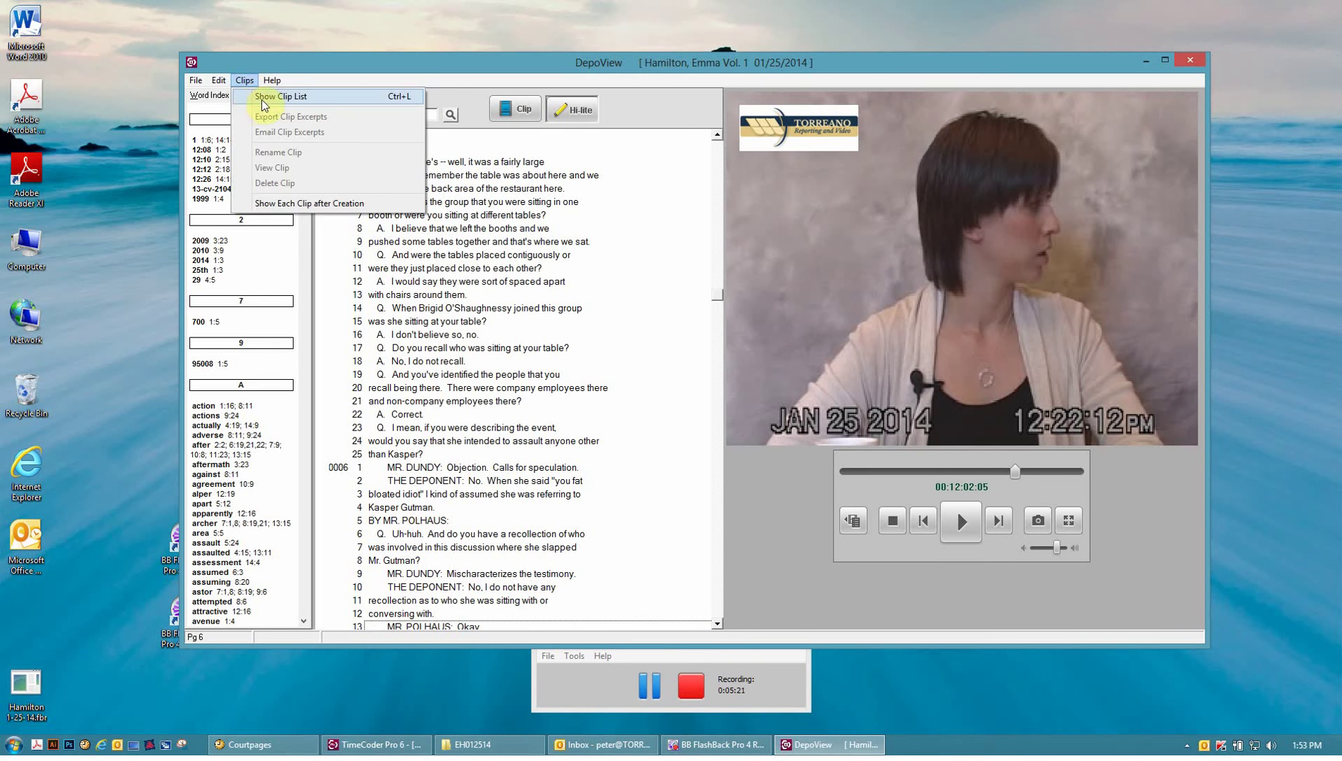
click(264, 99)
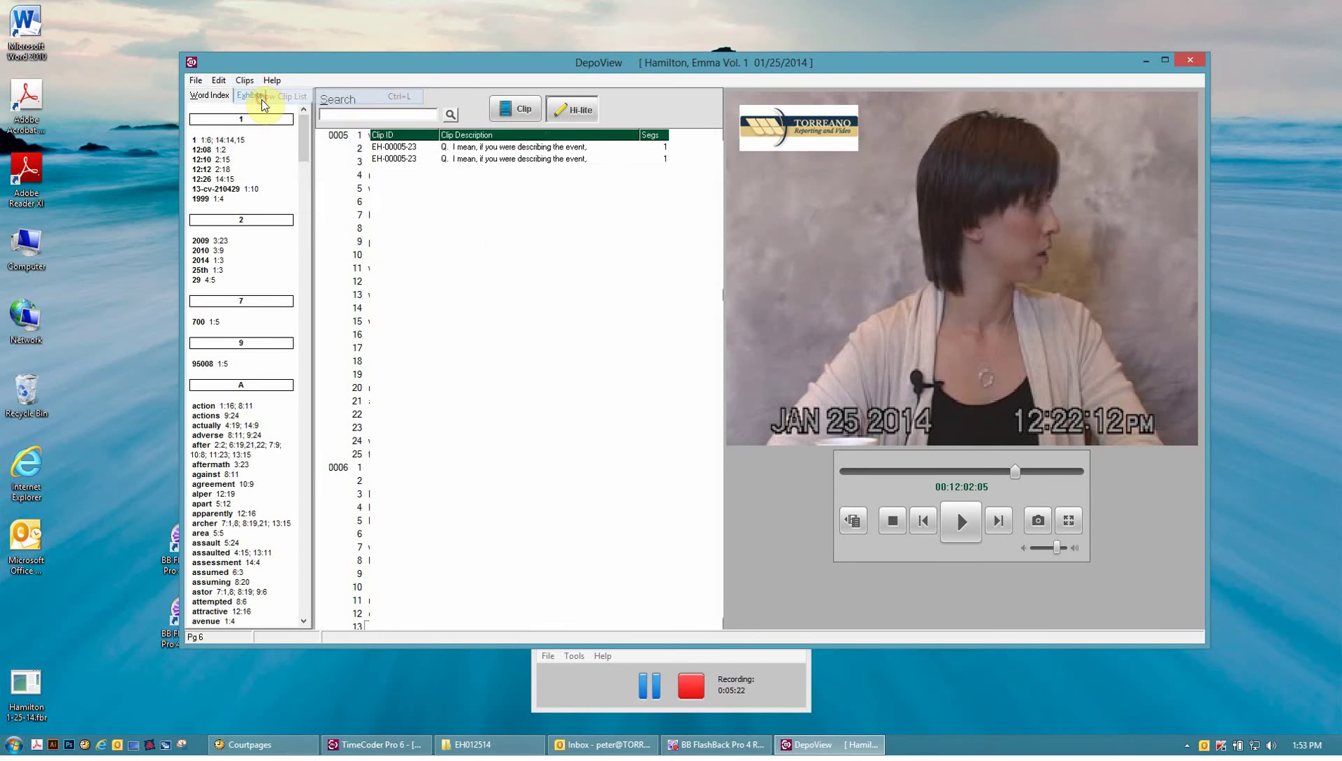
right_click(416, 162)
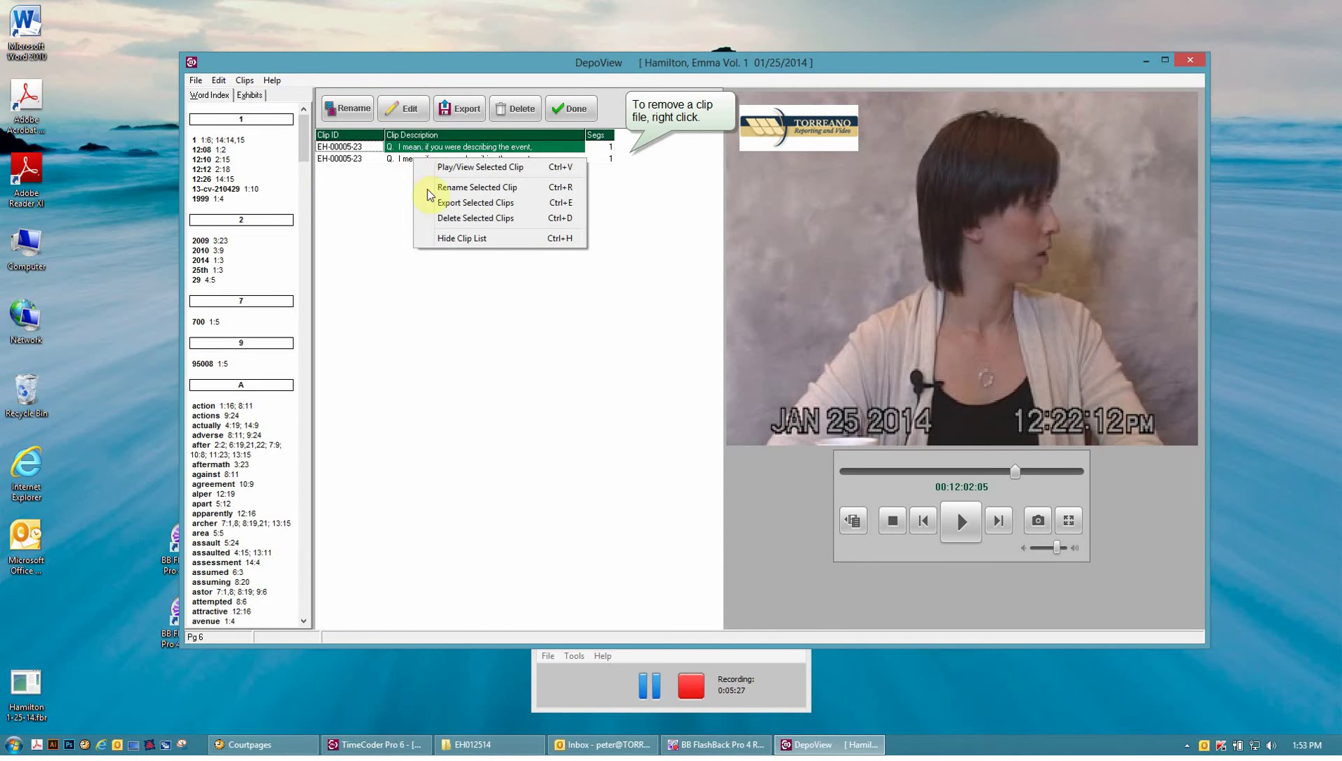
click(447, 218)
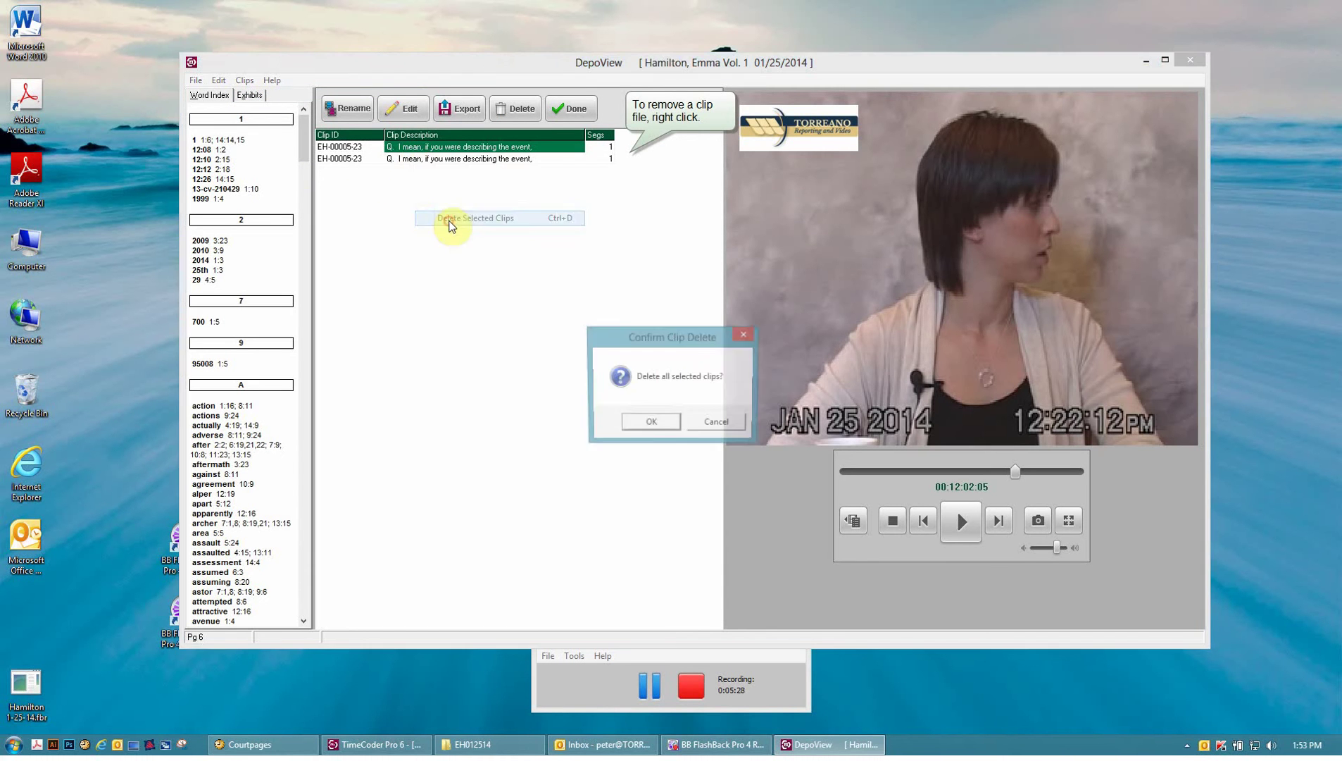
click(650, 423)
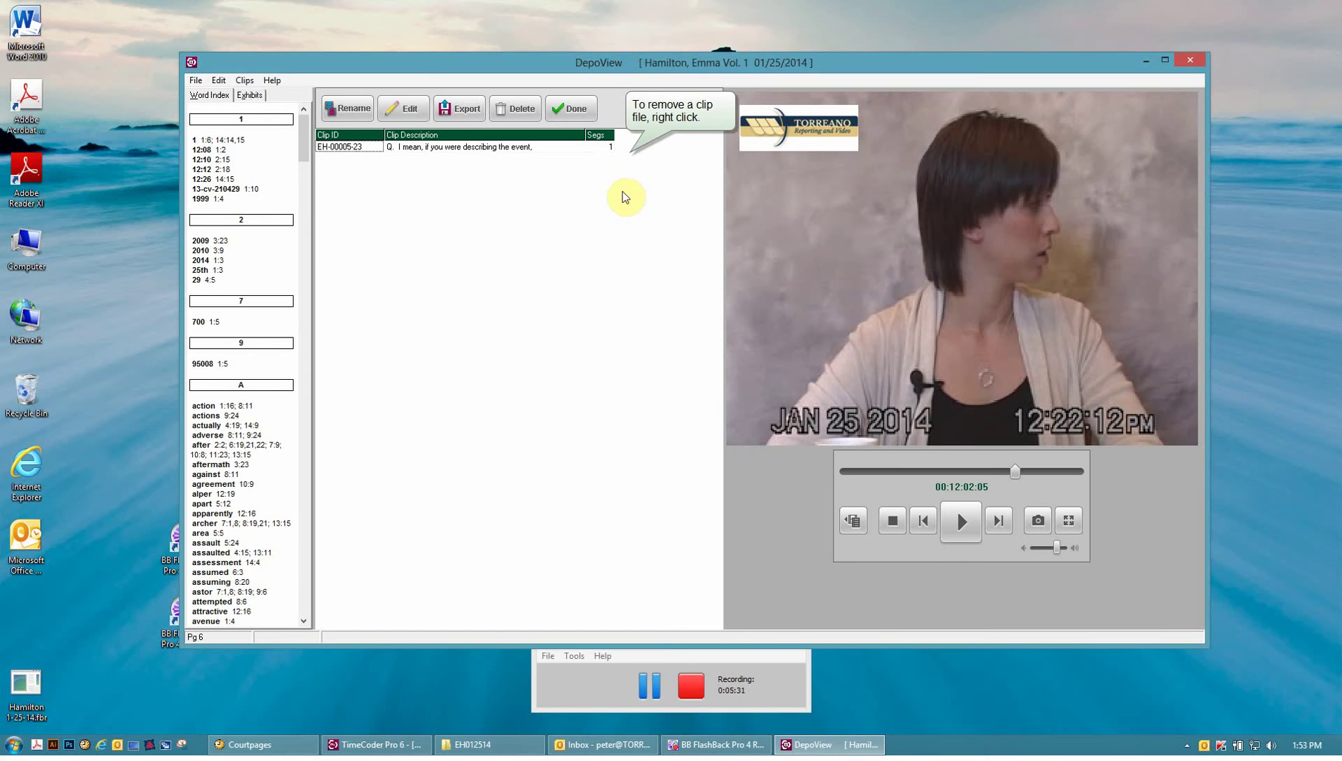
Play the remaining EH-00005-23 clip from the clip list and return to the main transcript.
click(418, 148)
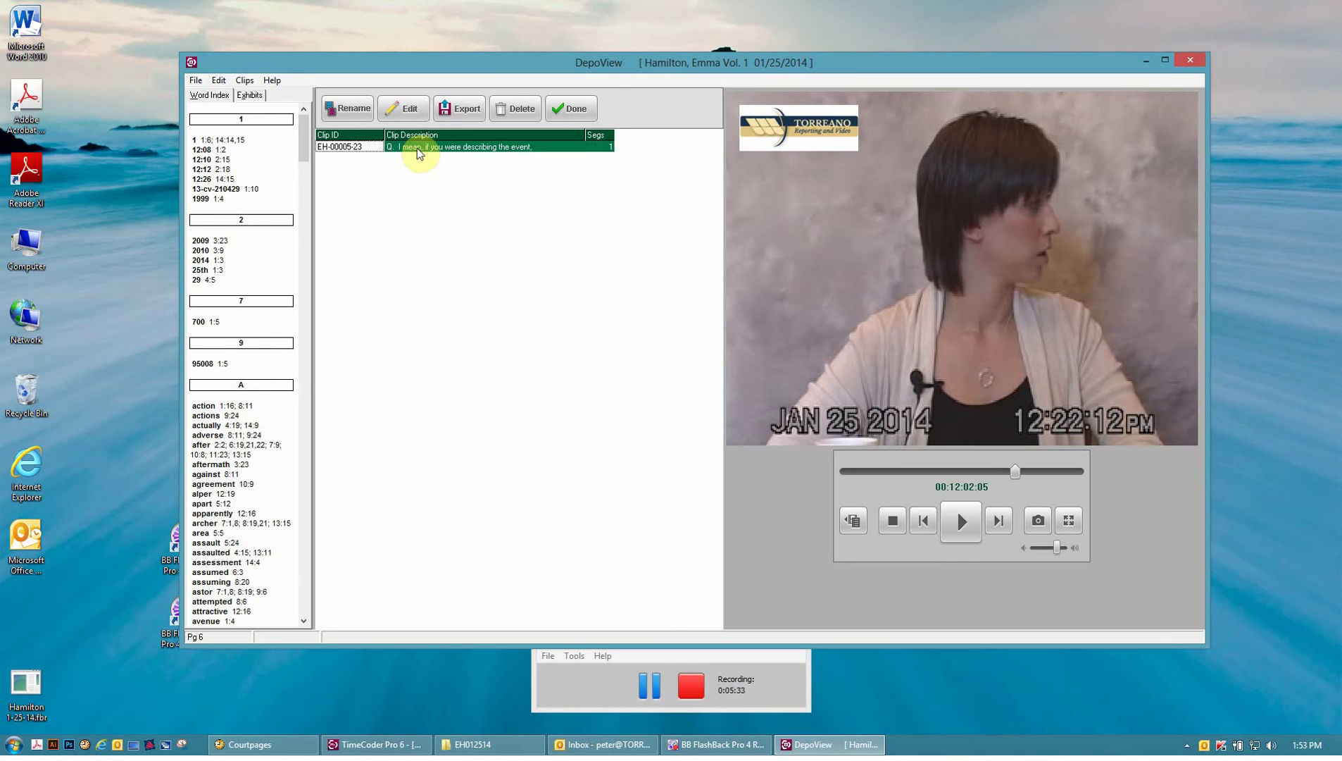
double_click(417, 148)
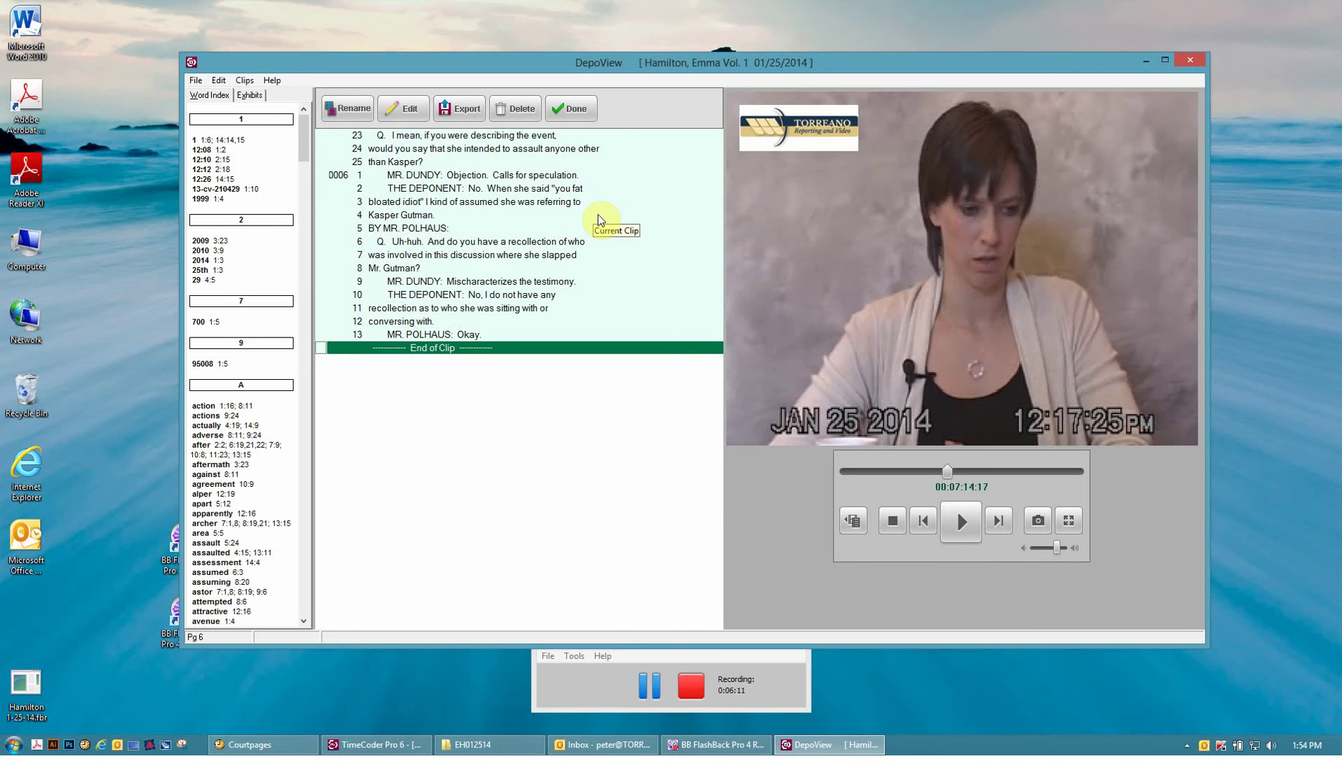
click(569, 110)
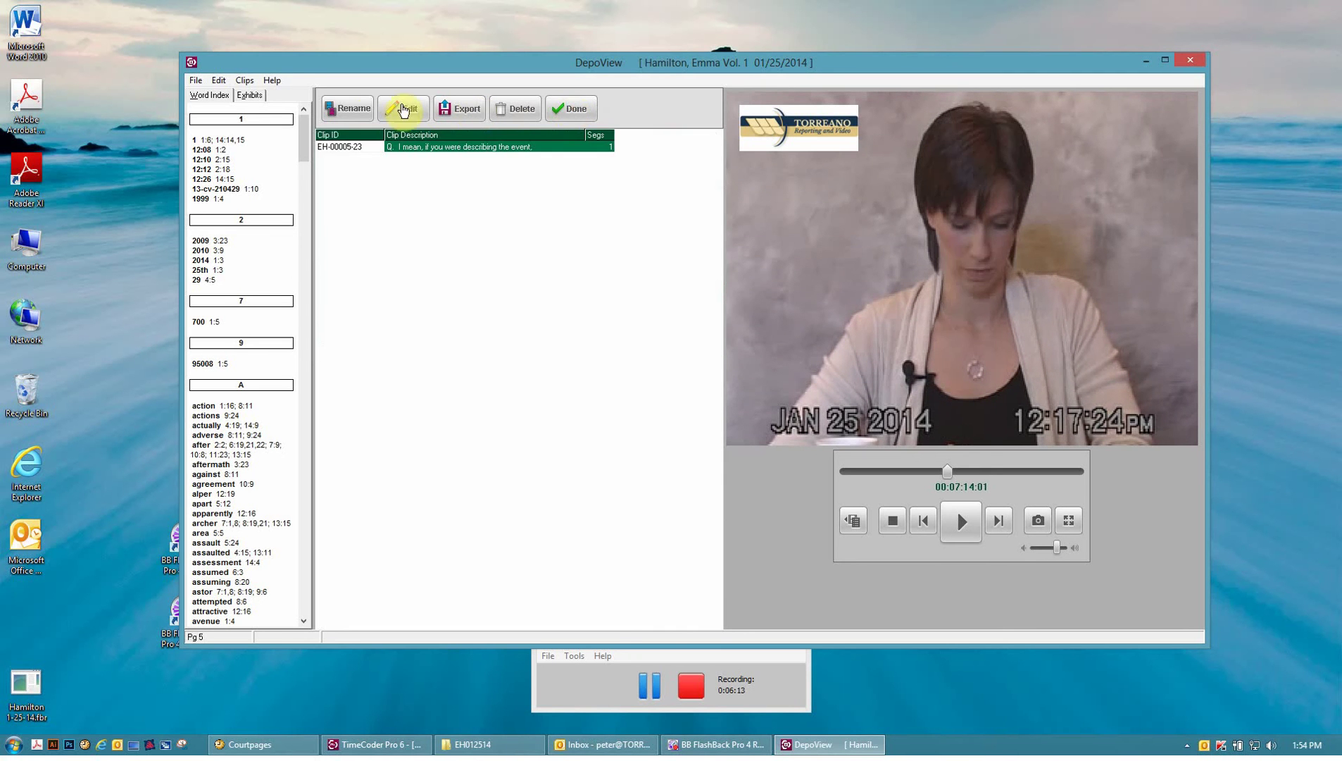
click(852, 522)
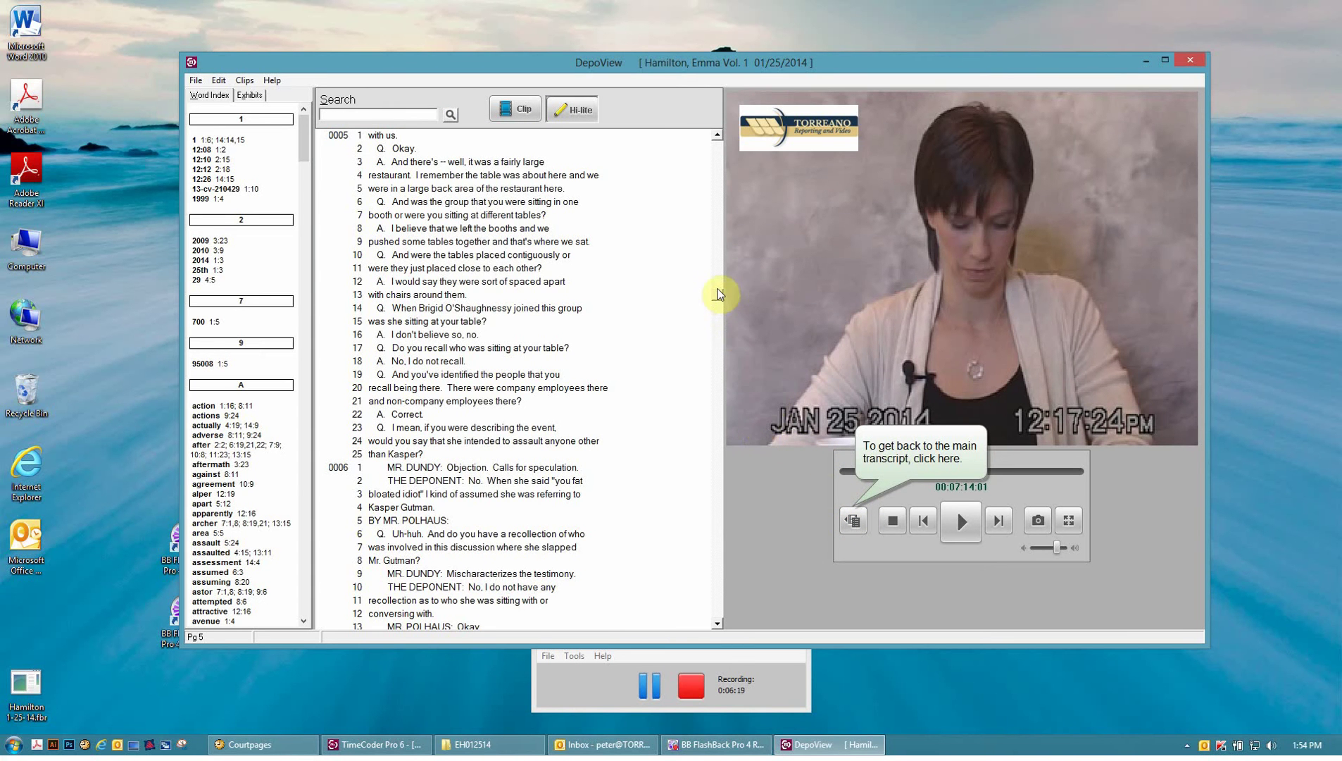
Highlight the transcript lines 21 through 25 on page 7 with the Hi-lite tool.
scroll(718, 288, up, 12)
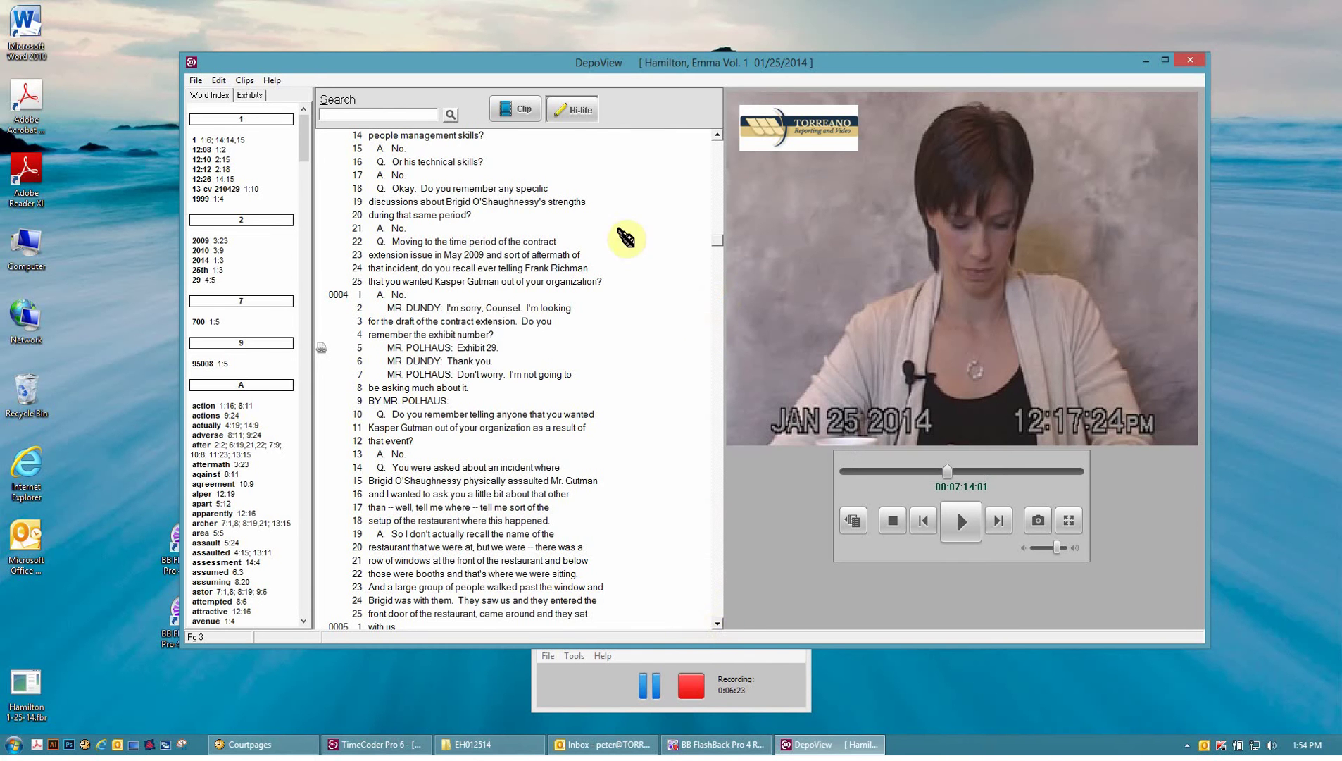
click(579, 108)
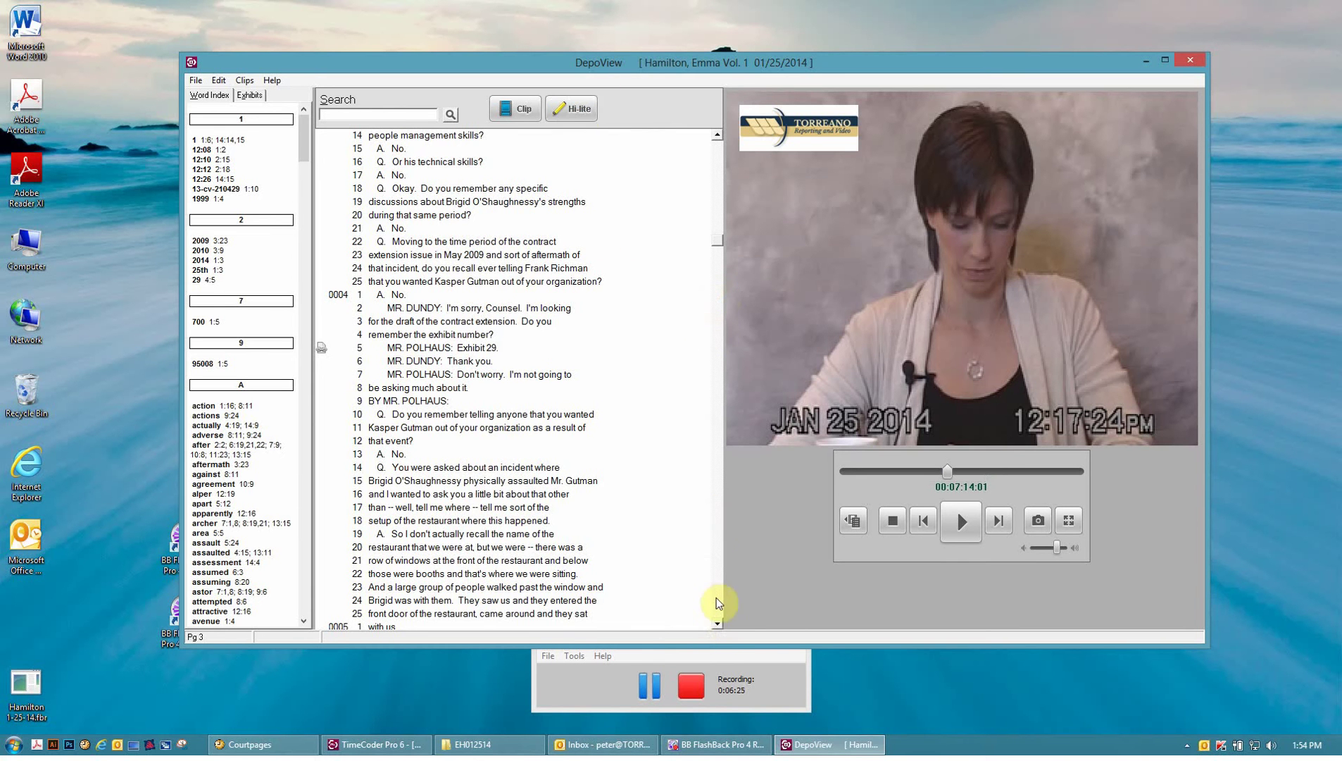
drag(718, 625, 718, 625)
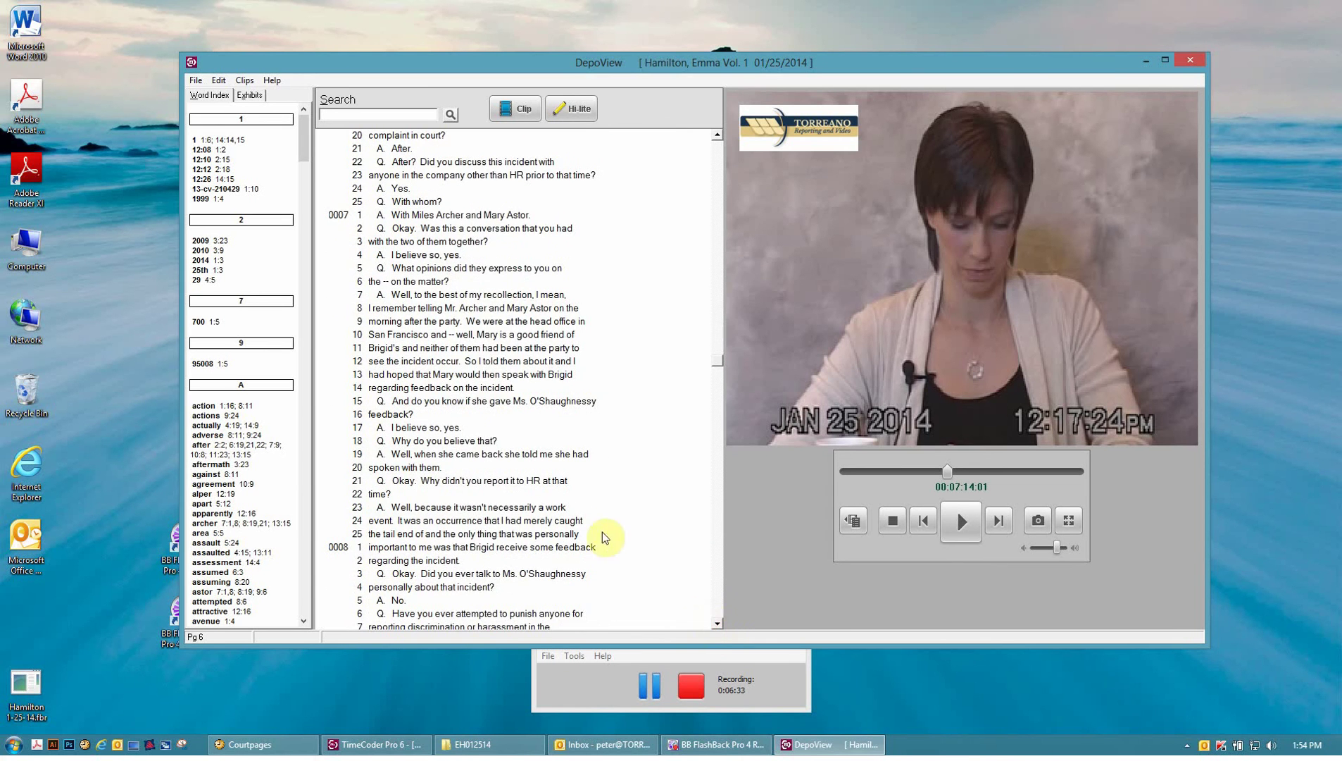
click(493, 482)
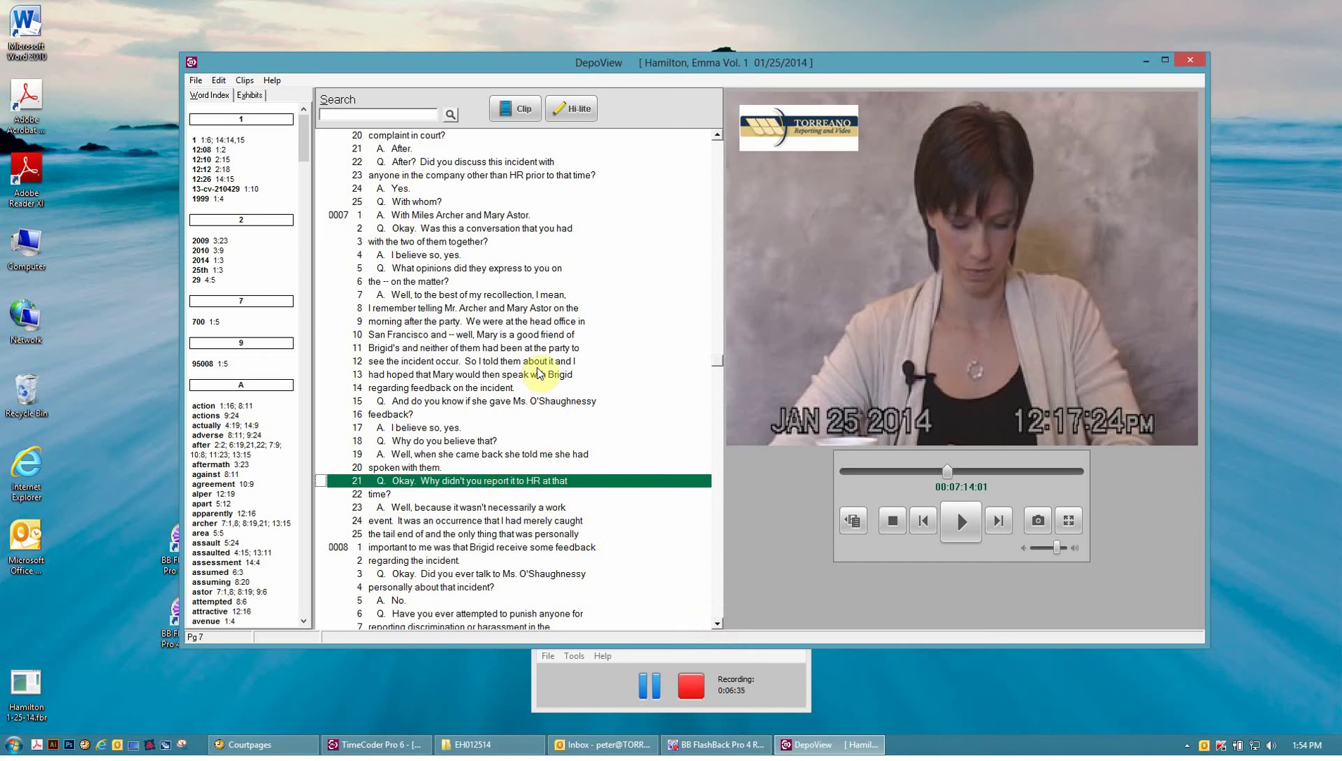
click(574, 109)
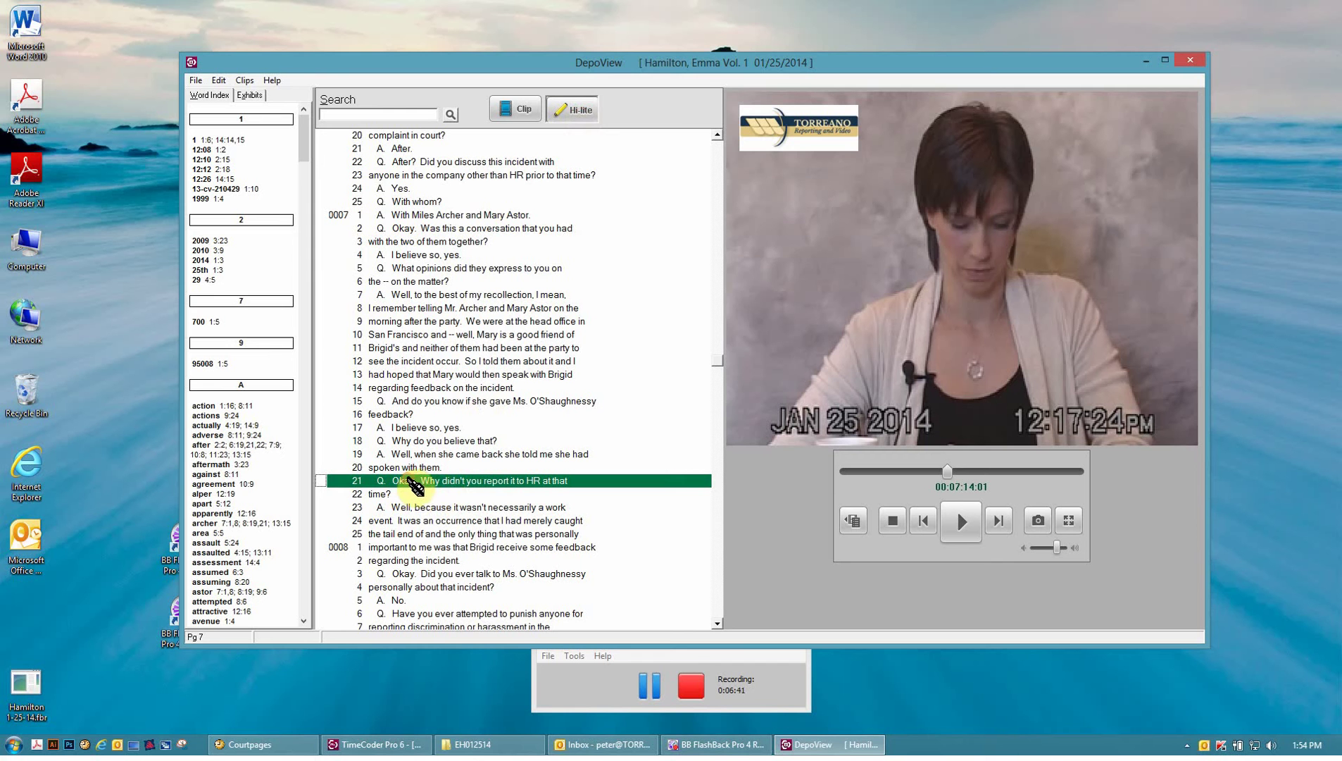
click(383, 496)
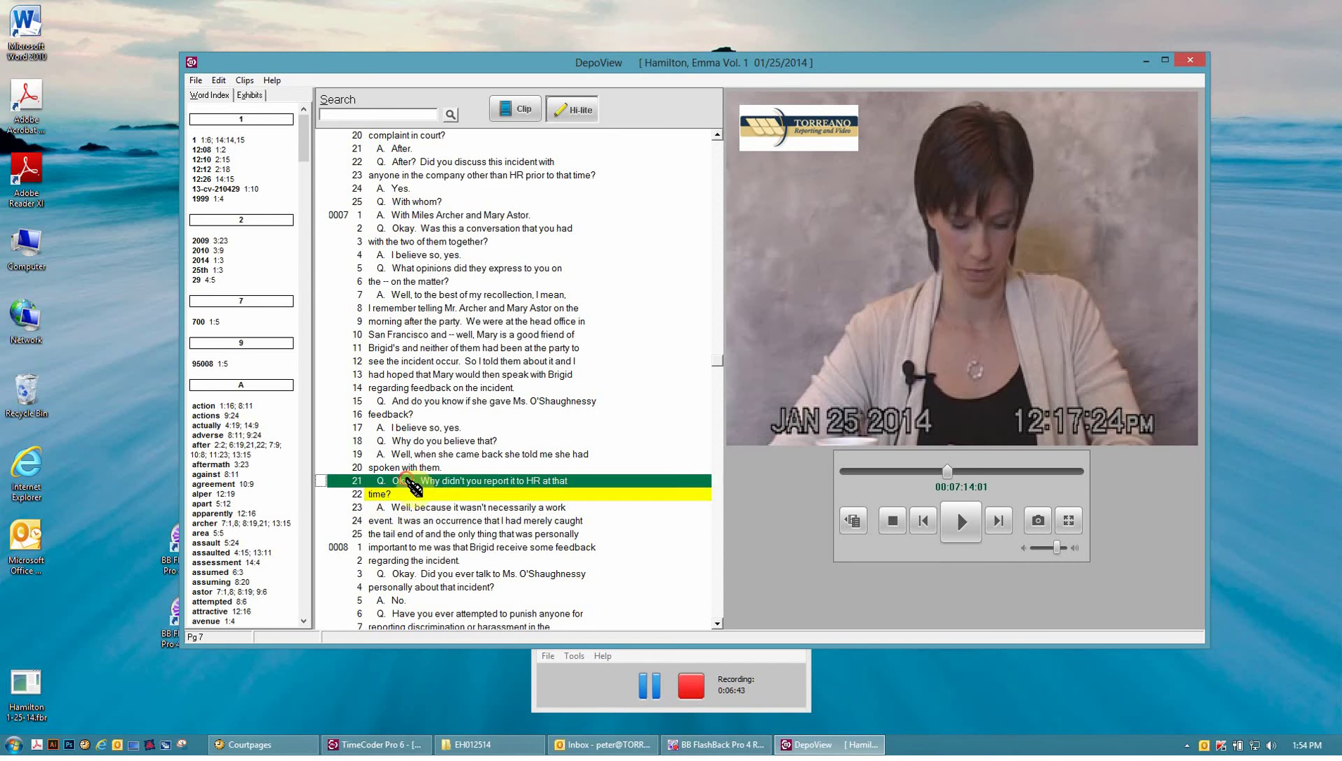
click(402, 510)
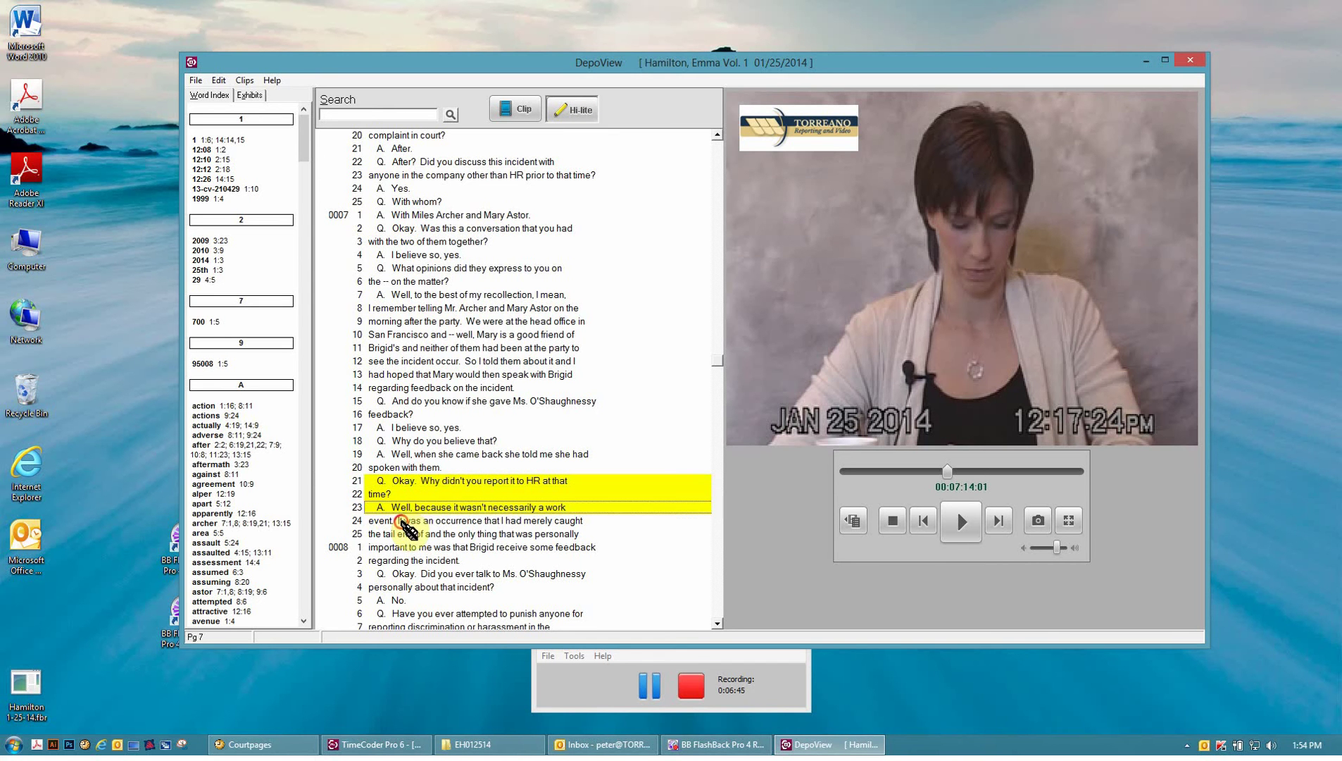
click(401, 521)
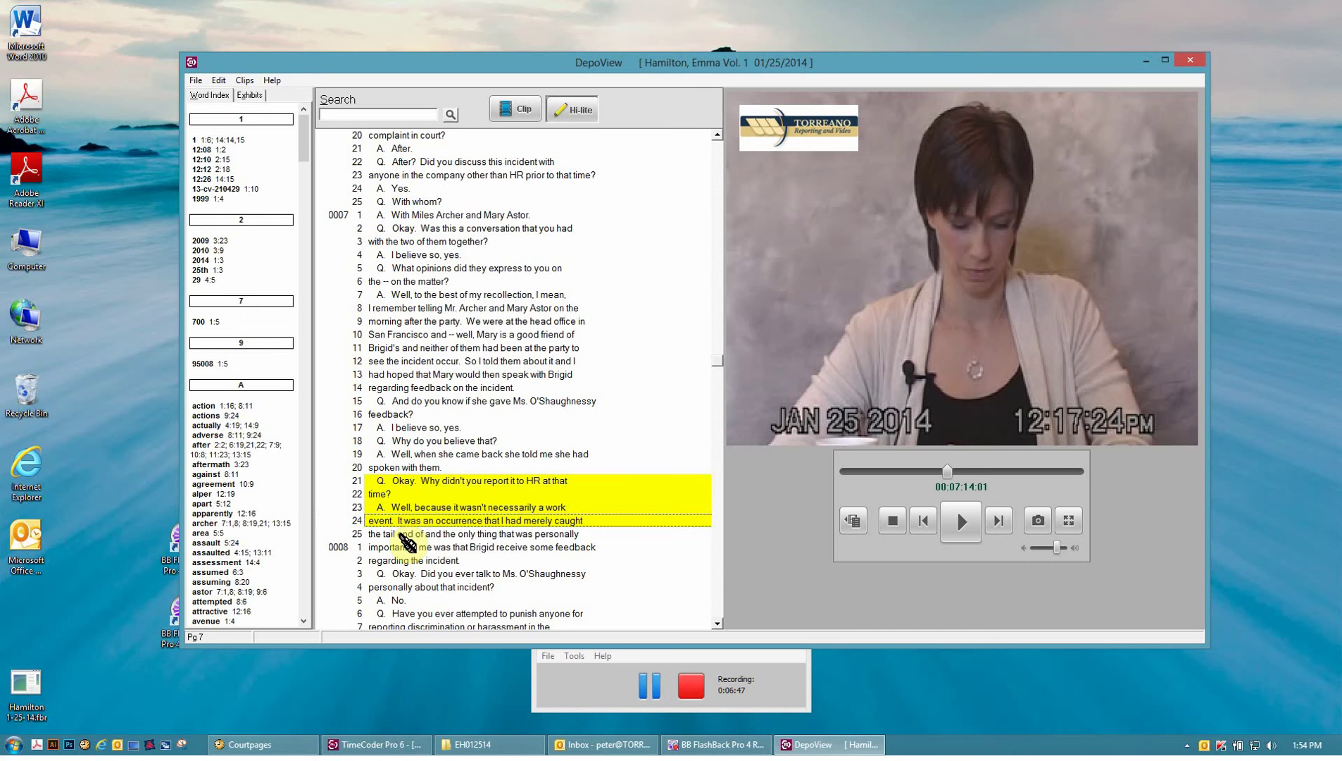
click(403, 534)
Continue the highlighting on page 8 from line 1 through line 6.
click(401, 547)
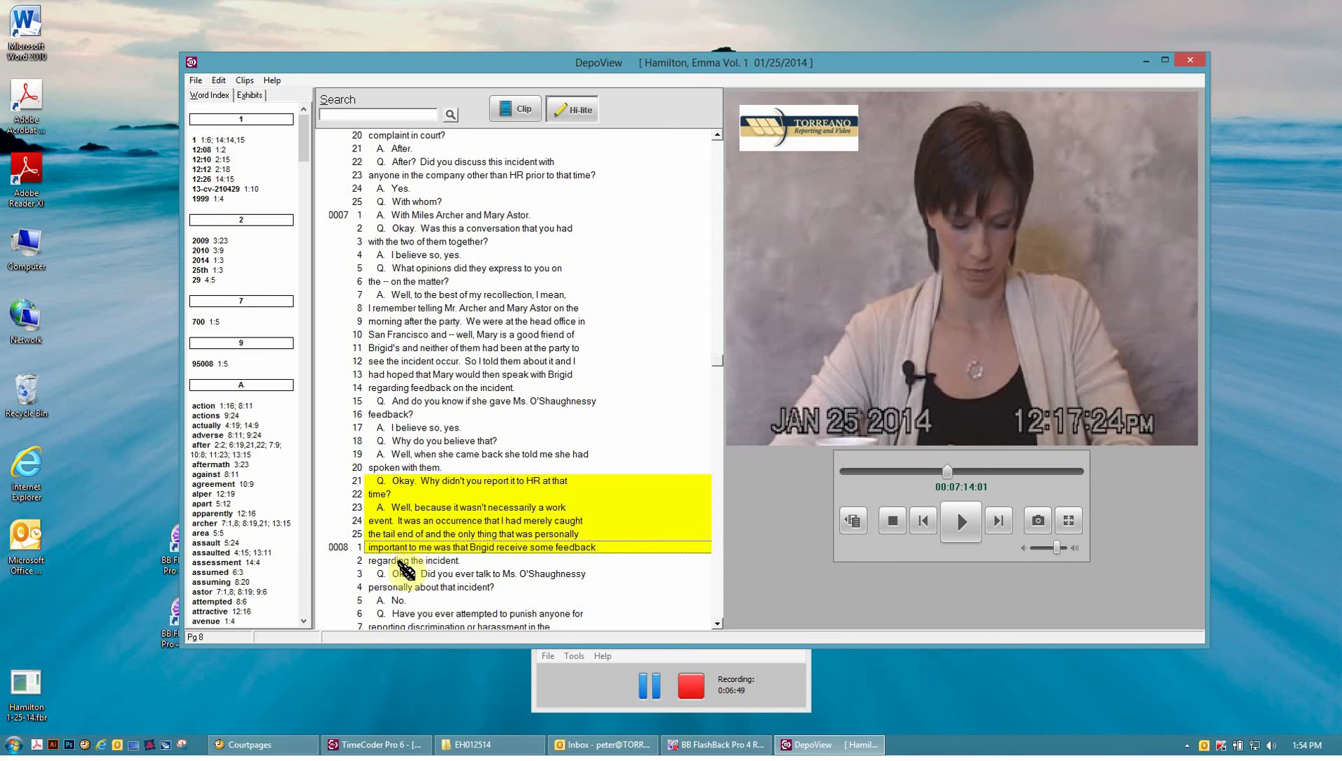
click(400, 560)
click(400, 573)
click(399, 586)
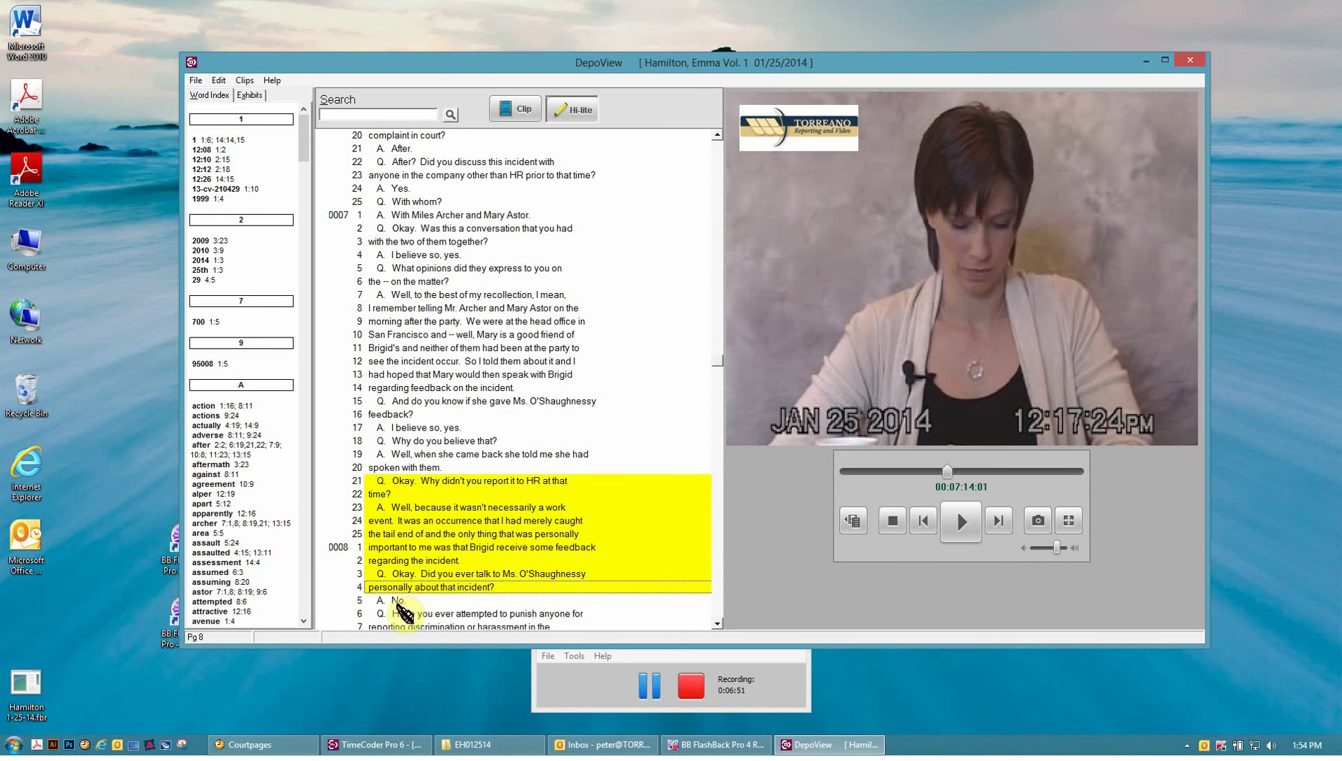
click(400, 600)
click(399, 614)
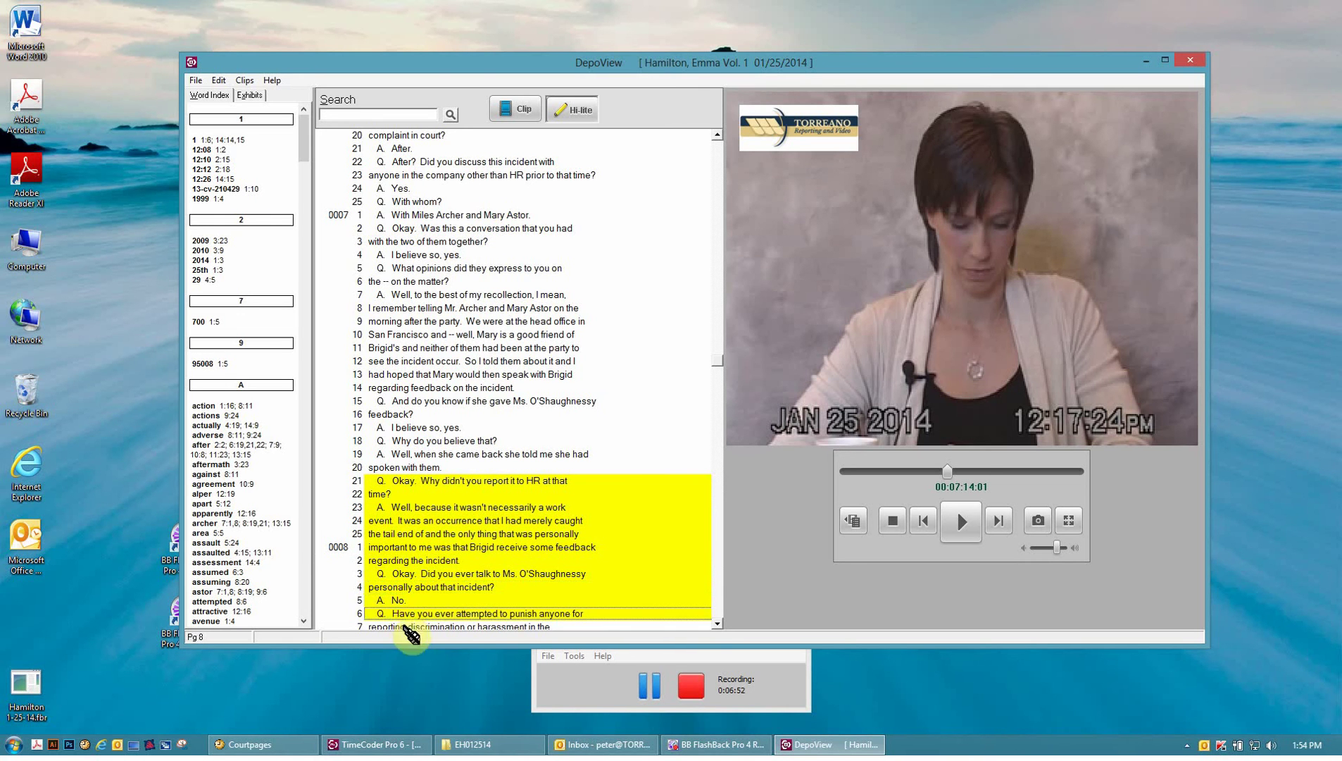
Extend the highlighting from page 8, line 7 through line 13 and create a clip from the whole passage.
click(718, 623)
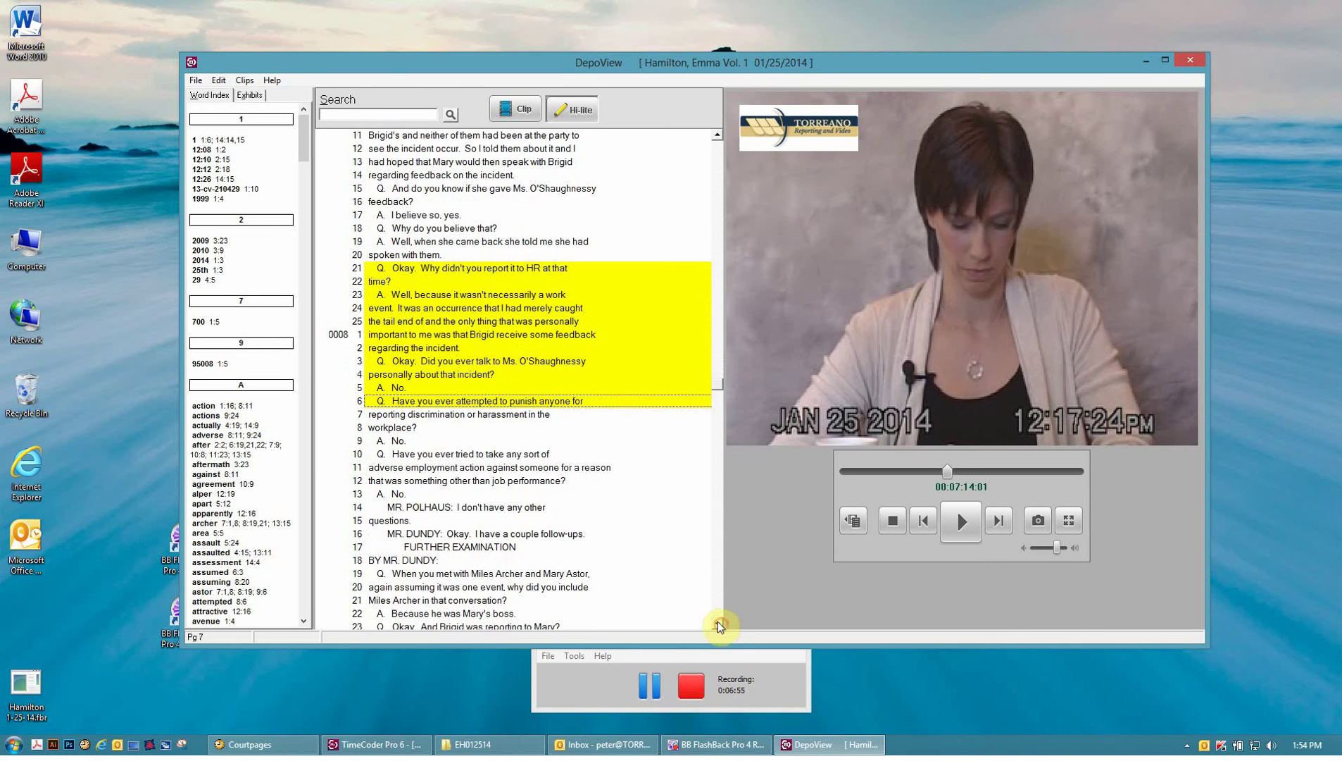
click(427, 416)
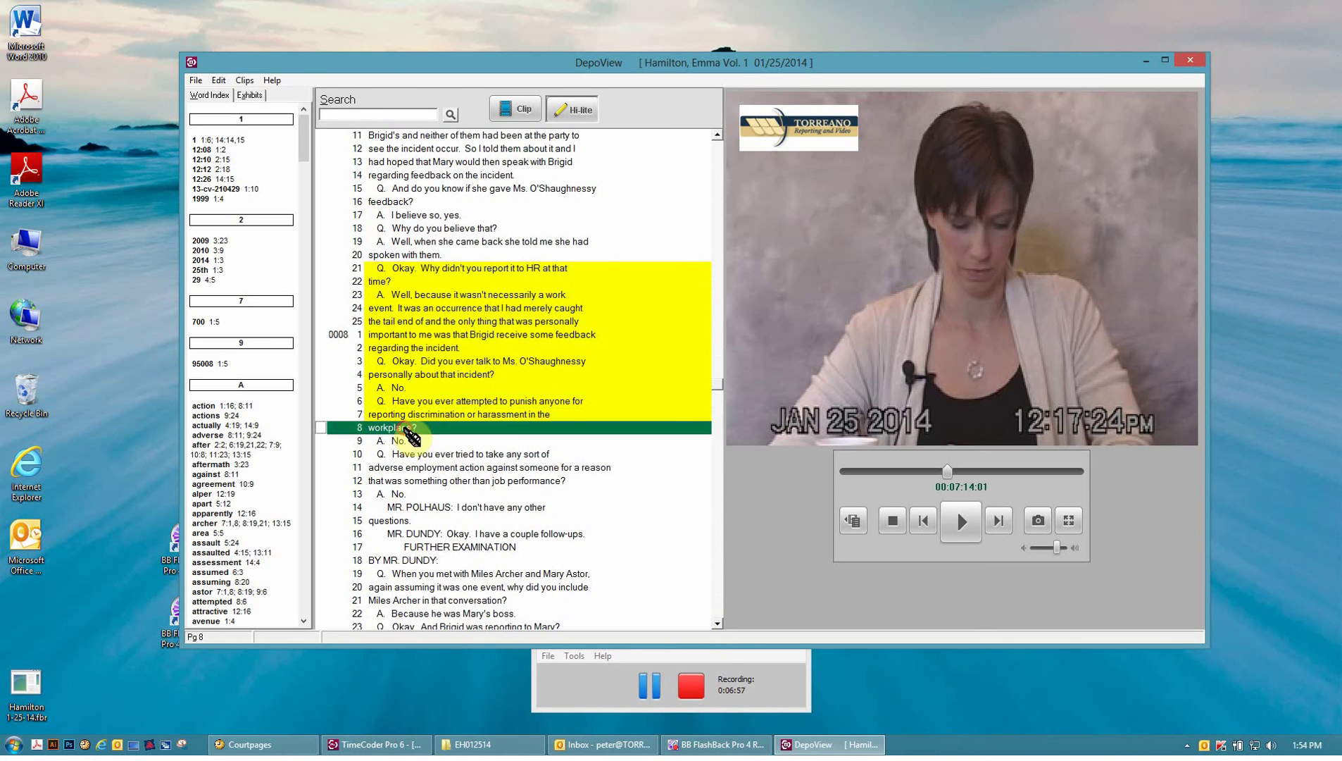
click(407, 428)
click(405, 441)
click(404, 454)
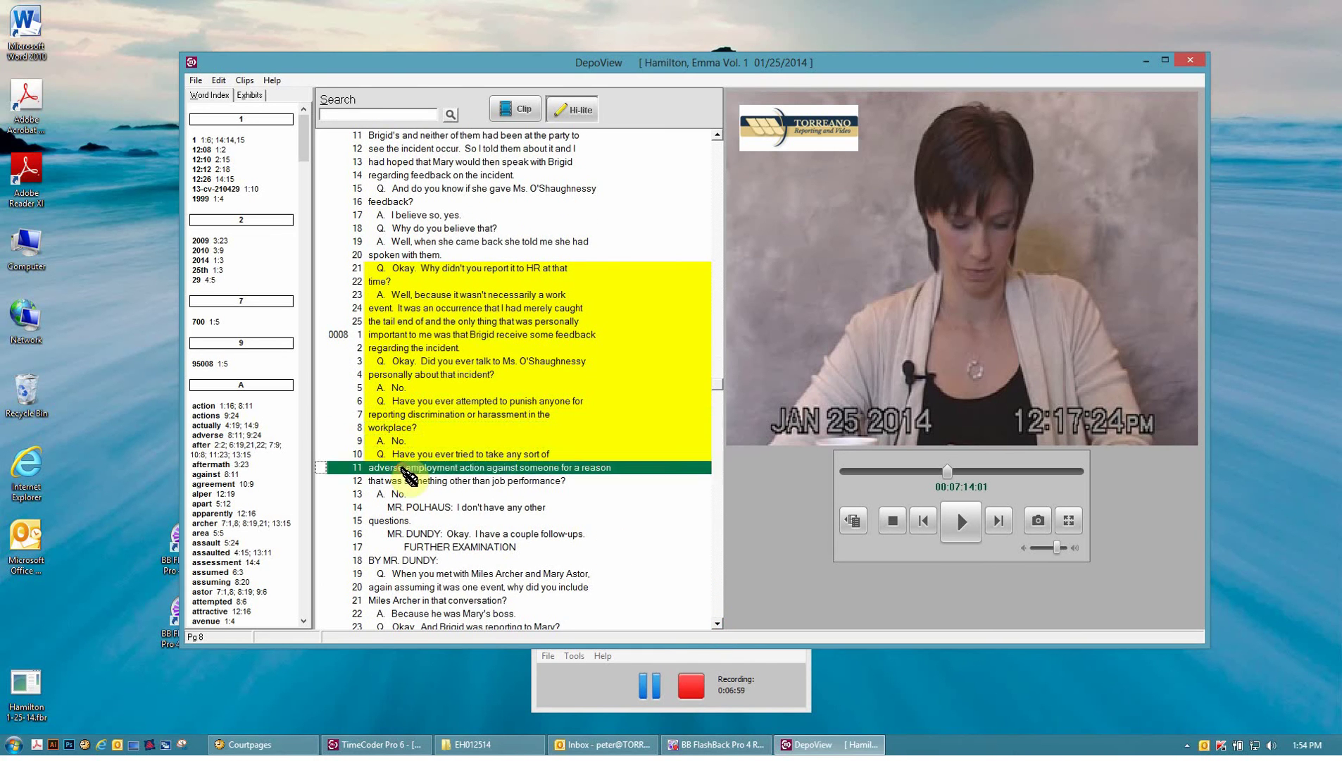
click(407, 468)
click(409, 482)
click(411, 494)
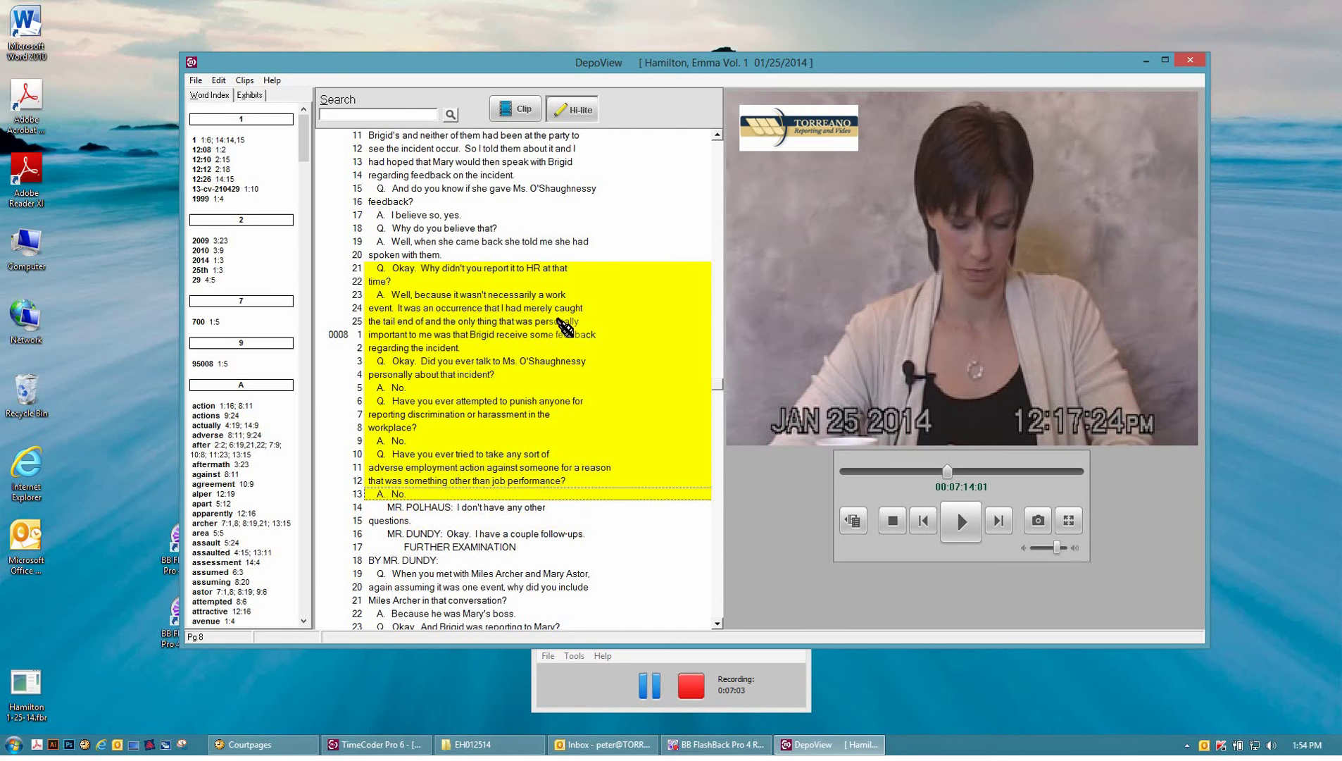
click(528, 113)
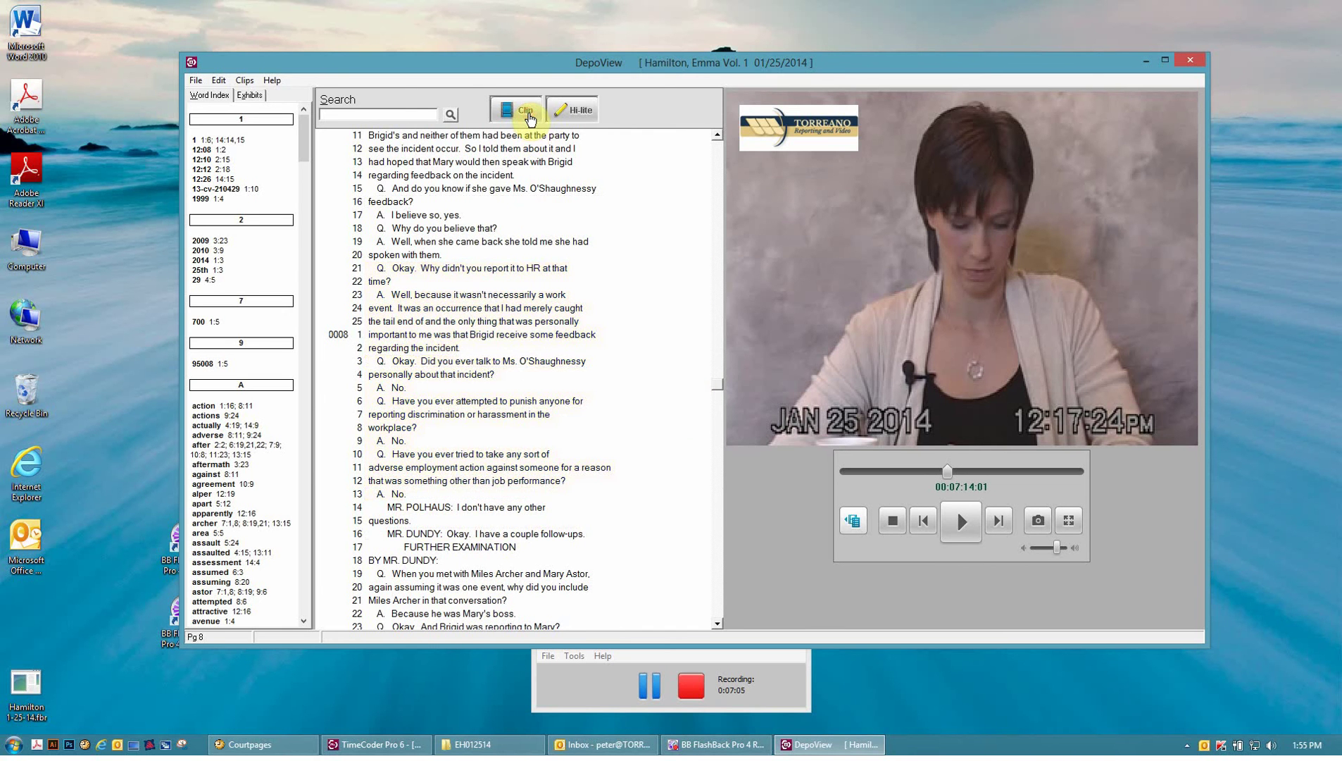
Play the clip that begins at page 7, line 21 from the clip list, stop playback, and return to the main transcript.
click(245, 81)
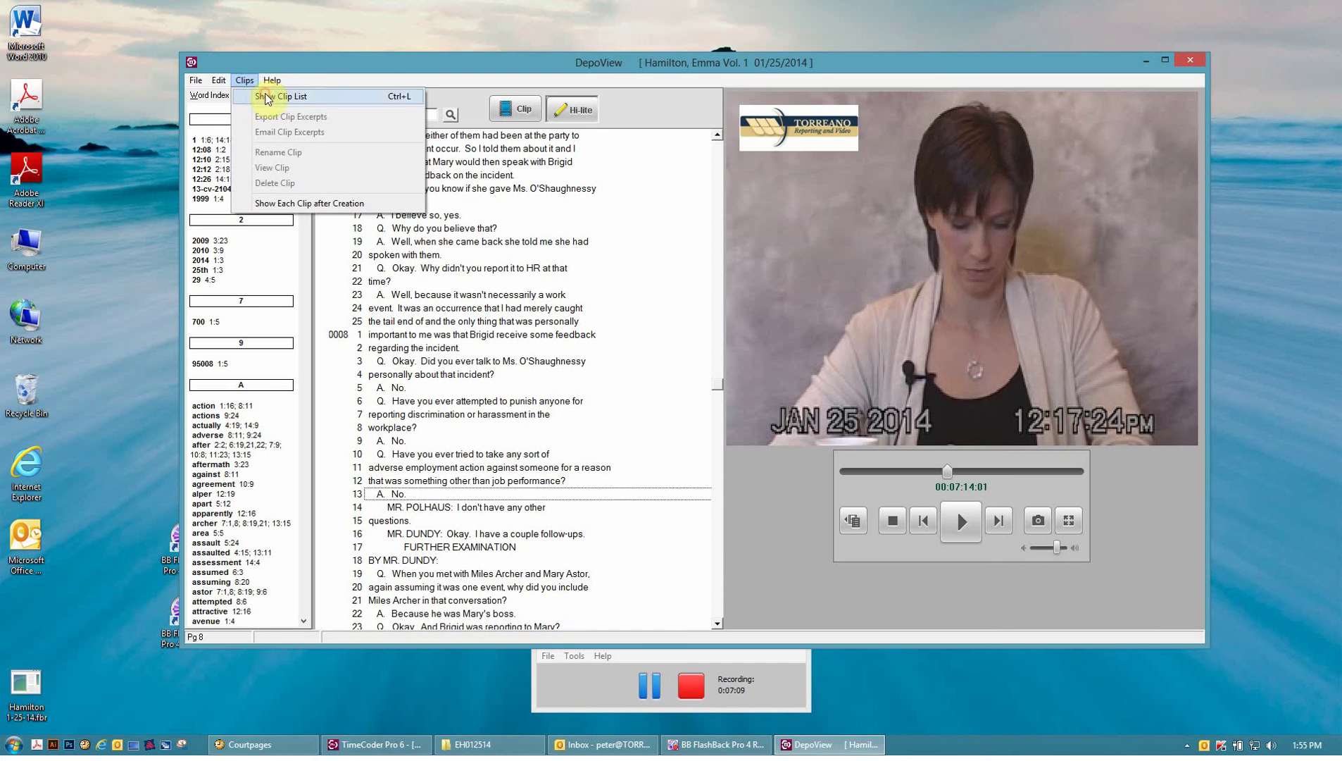
click(267, 98)
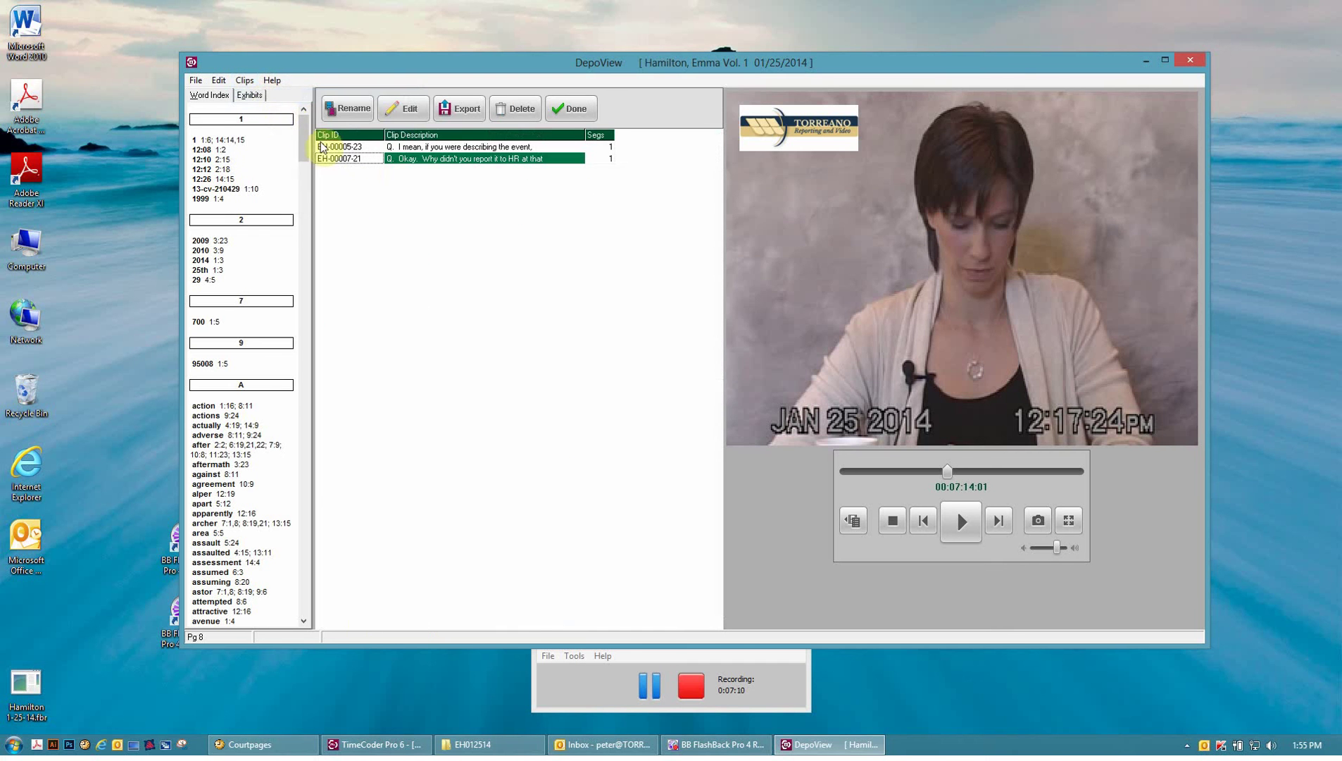
double_click(449, 159)
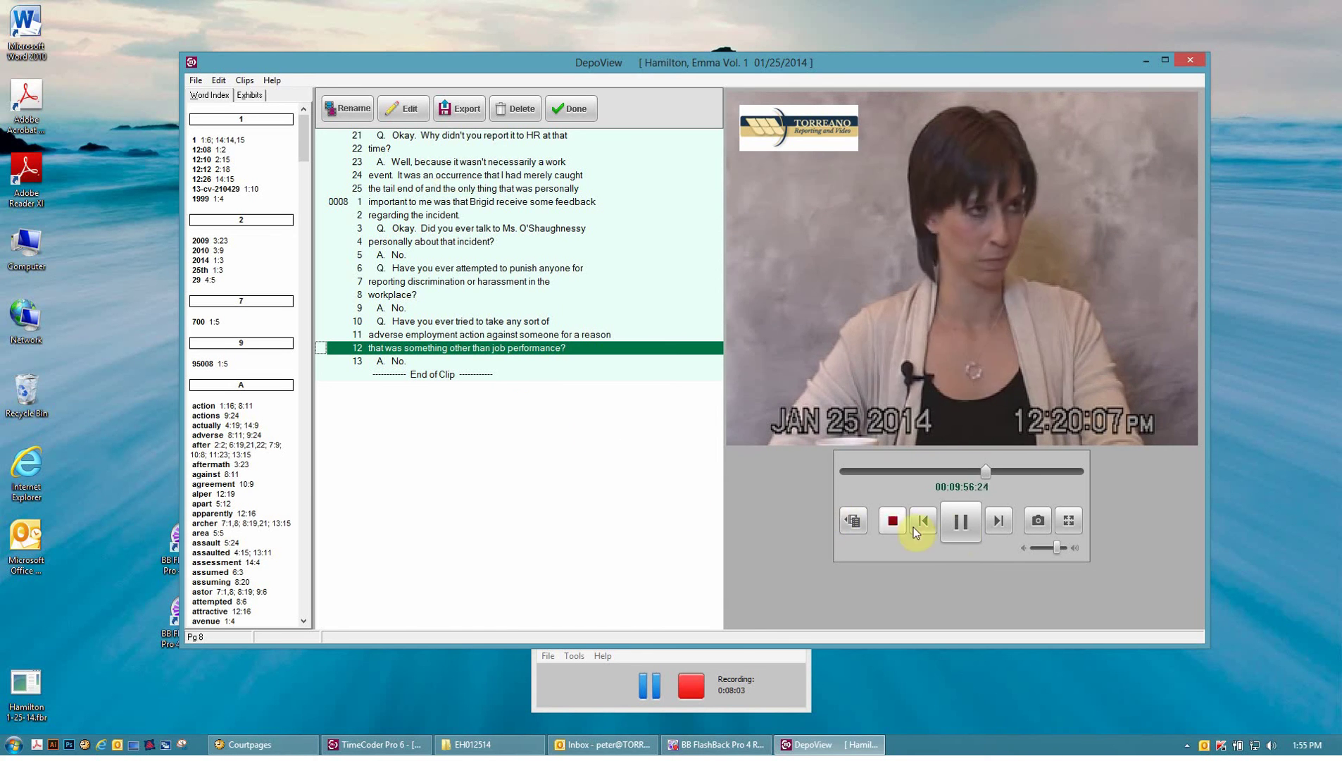
click(971, 534)
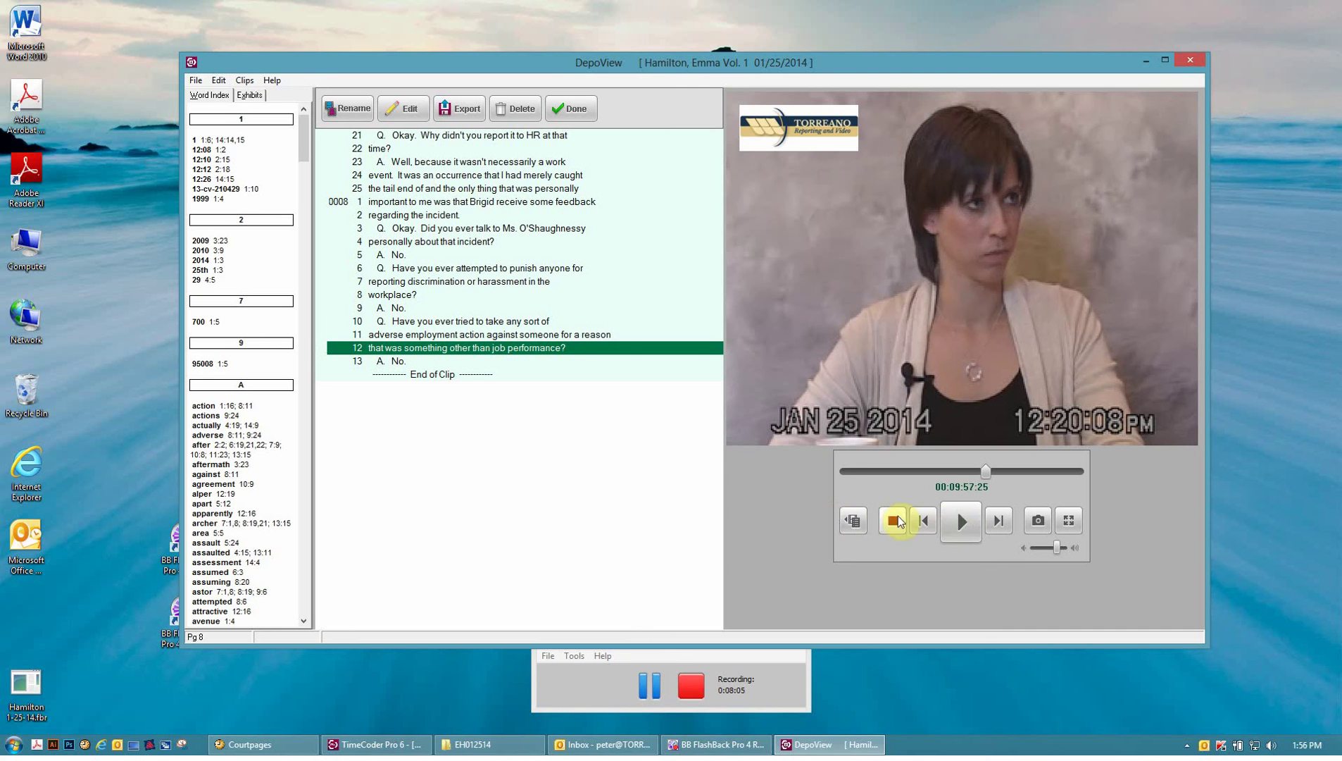
click(855, 525)
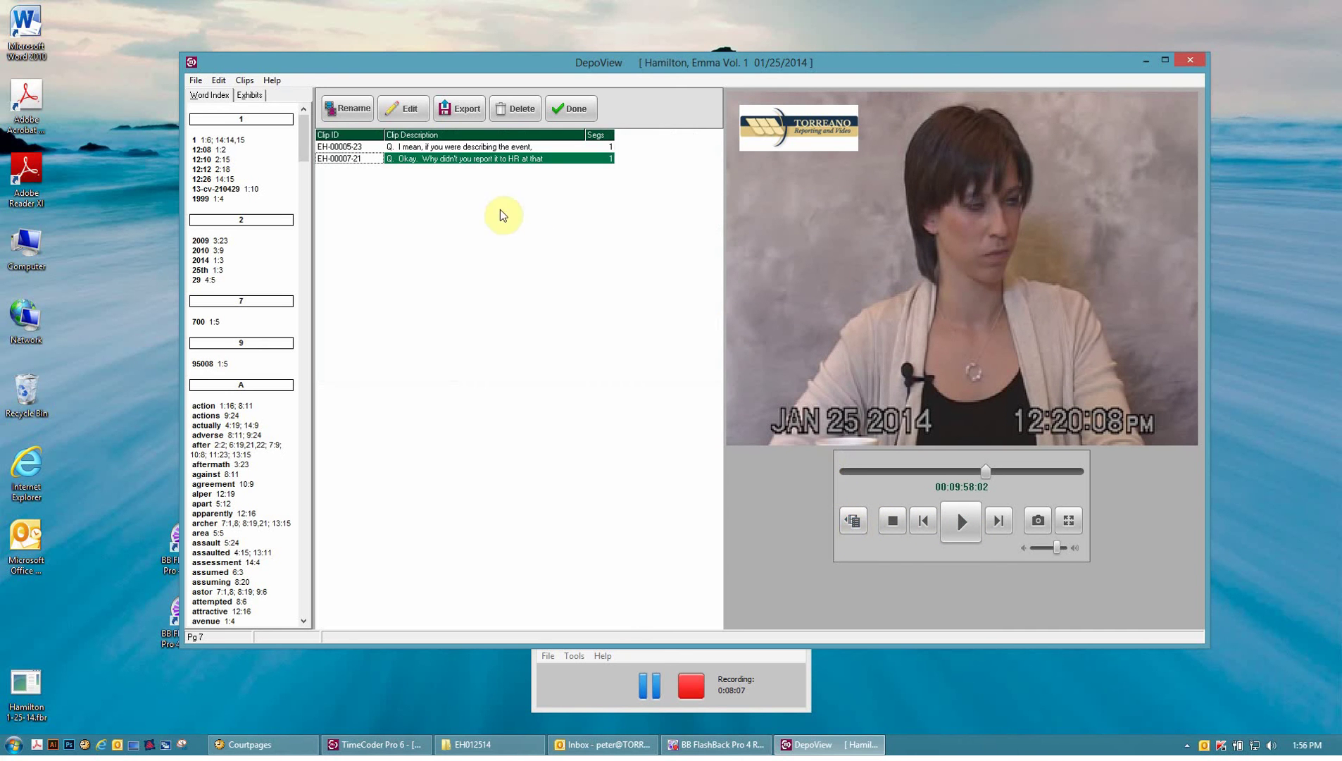
click(852, 523)
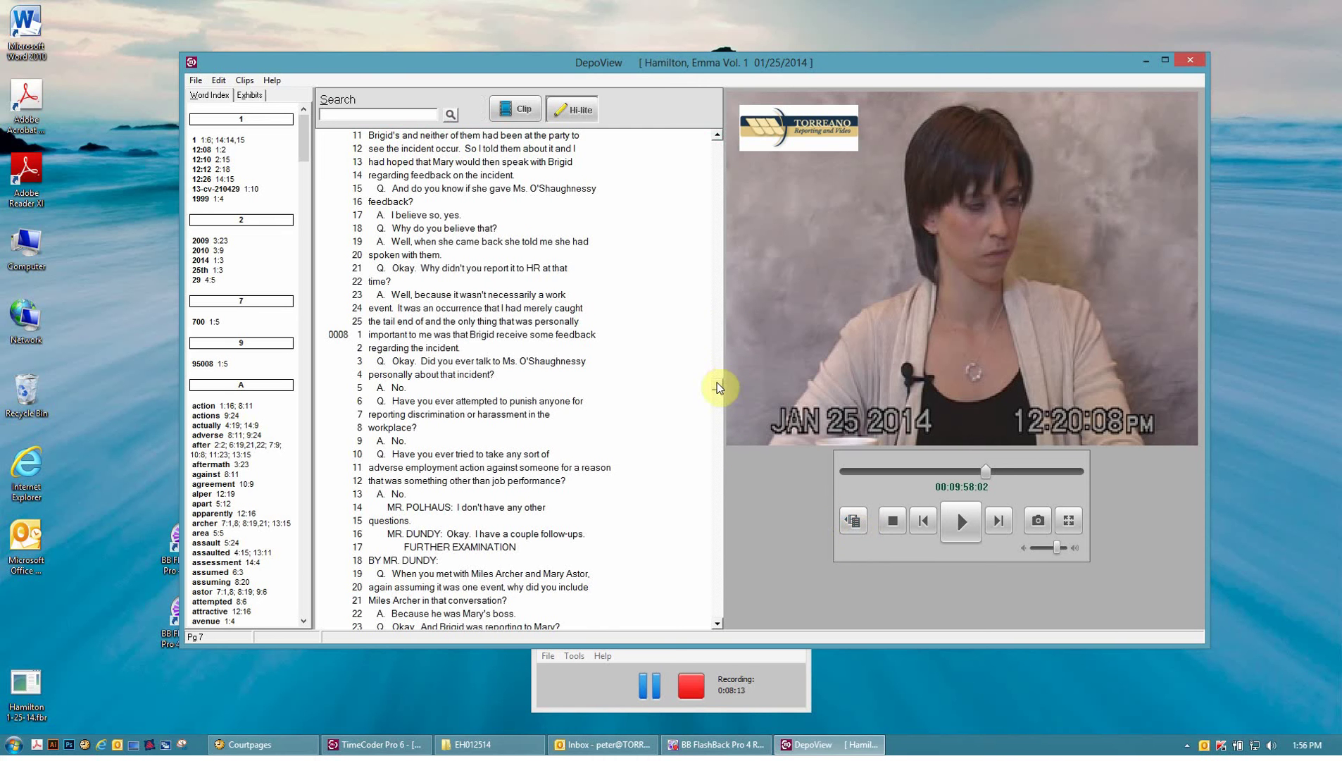
Highlight page 9, lines 21 through 23 of the transcript and remove the highlight from that whole segment.
drag(718, 383, 718, 452)
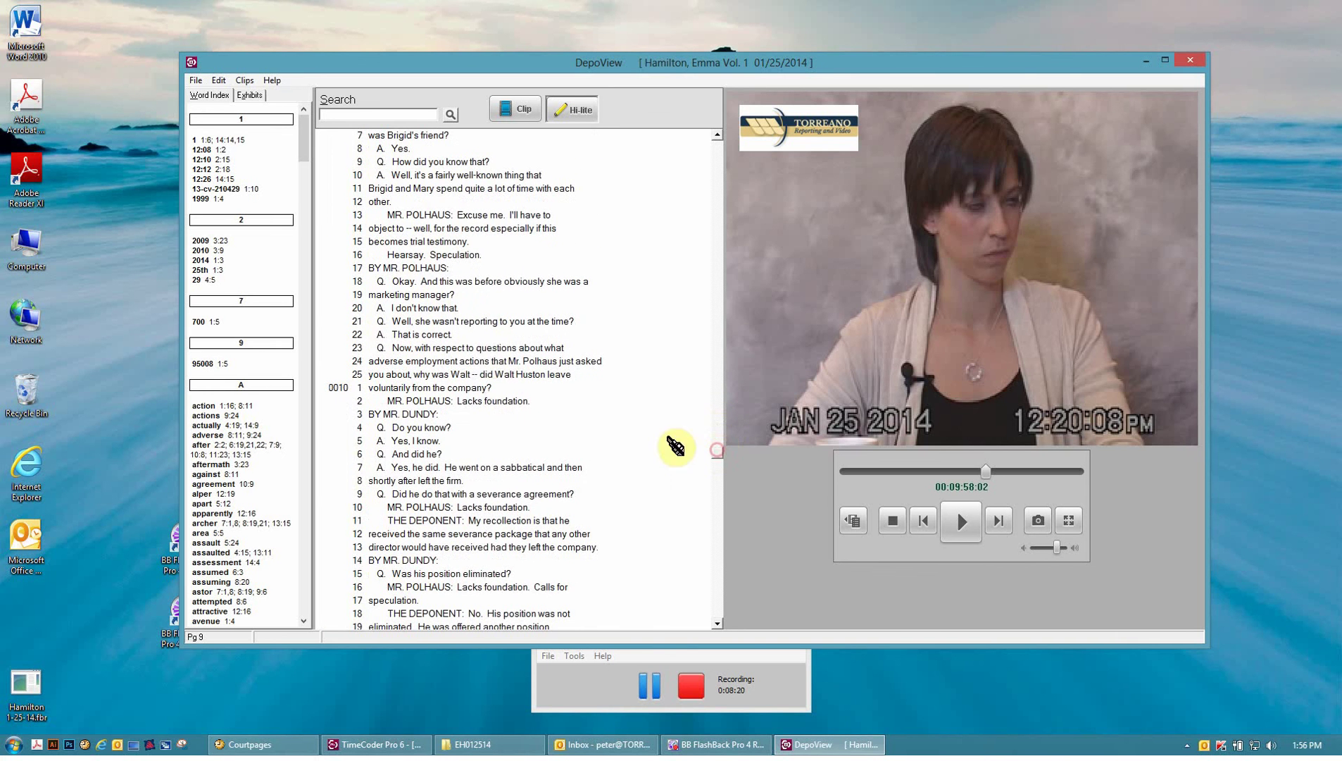
click(476, 323)
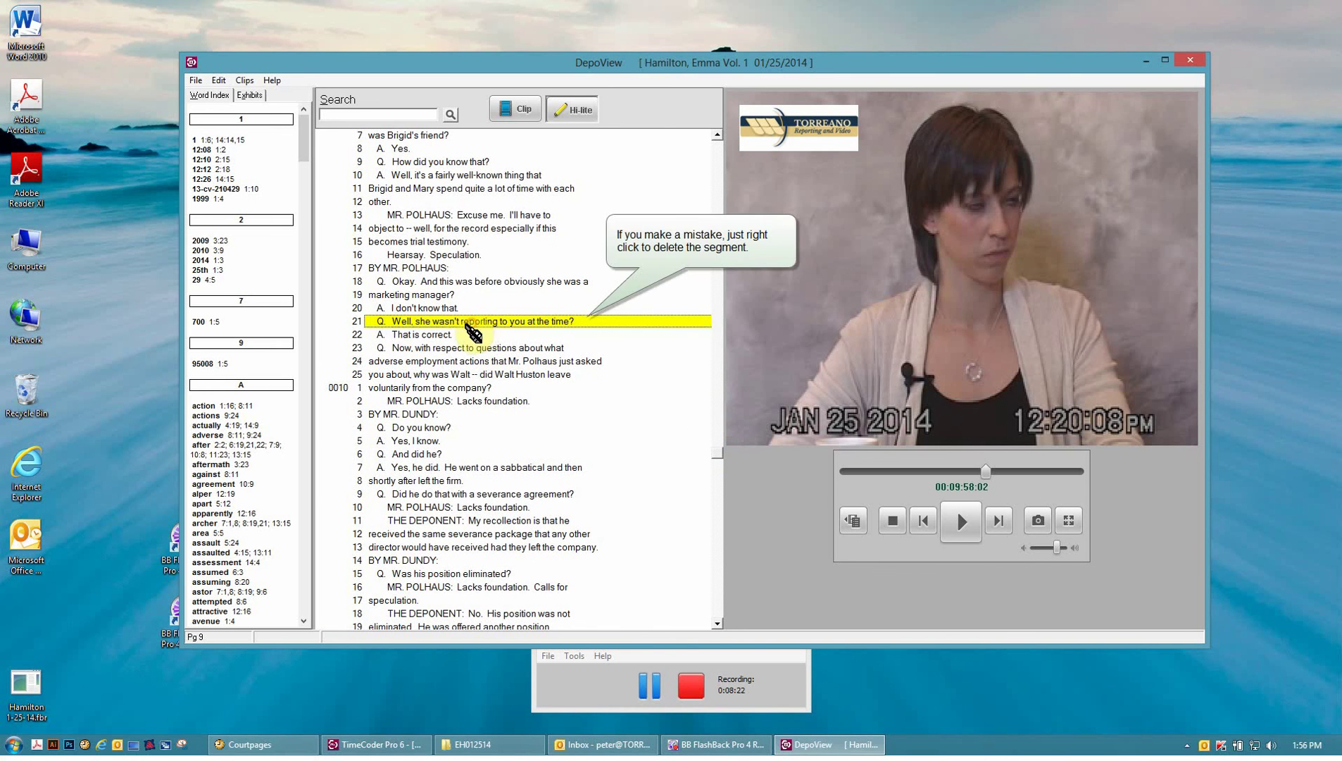
click(449, 338)
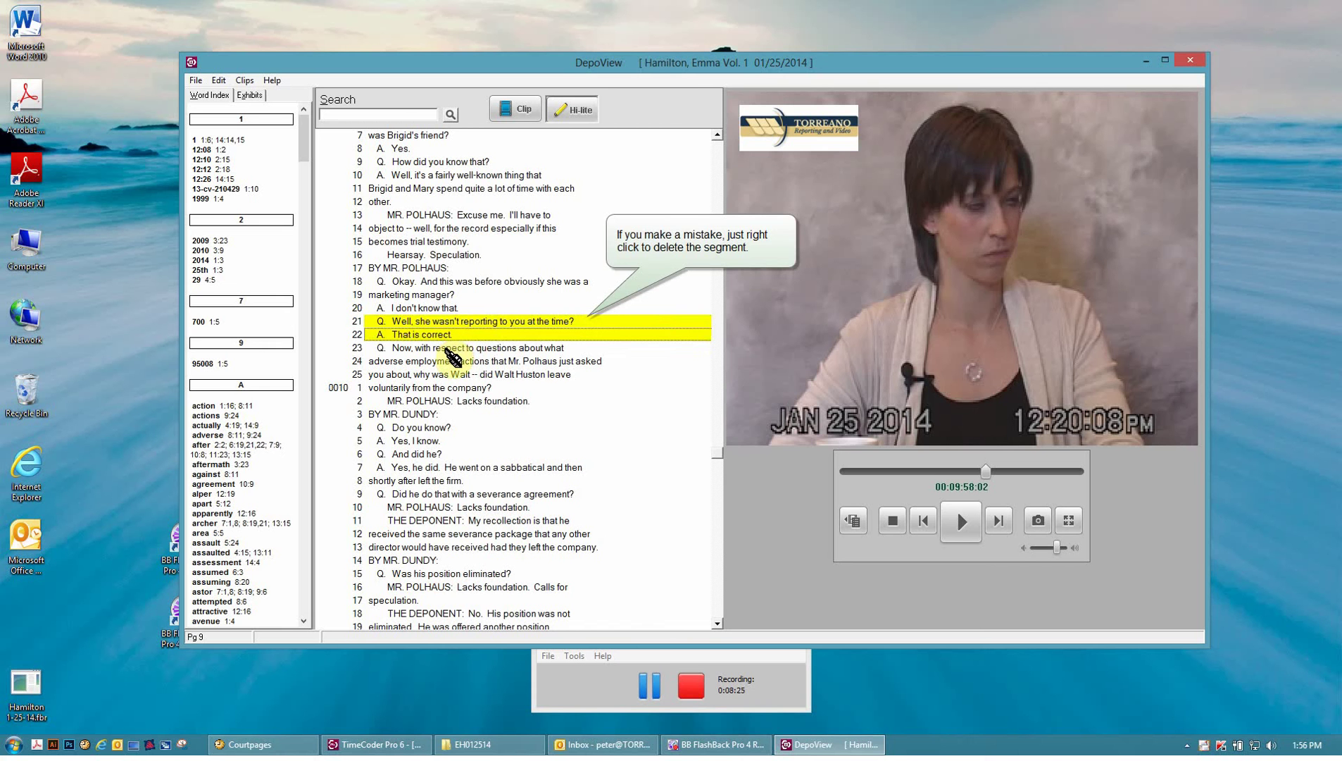
click(448, 350)
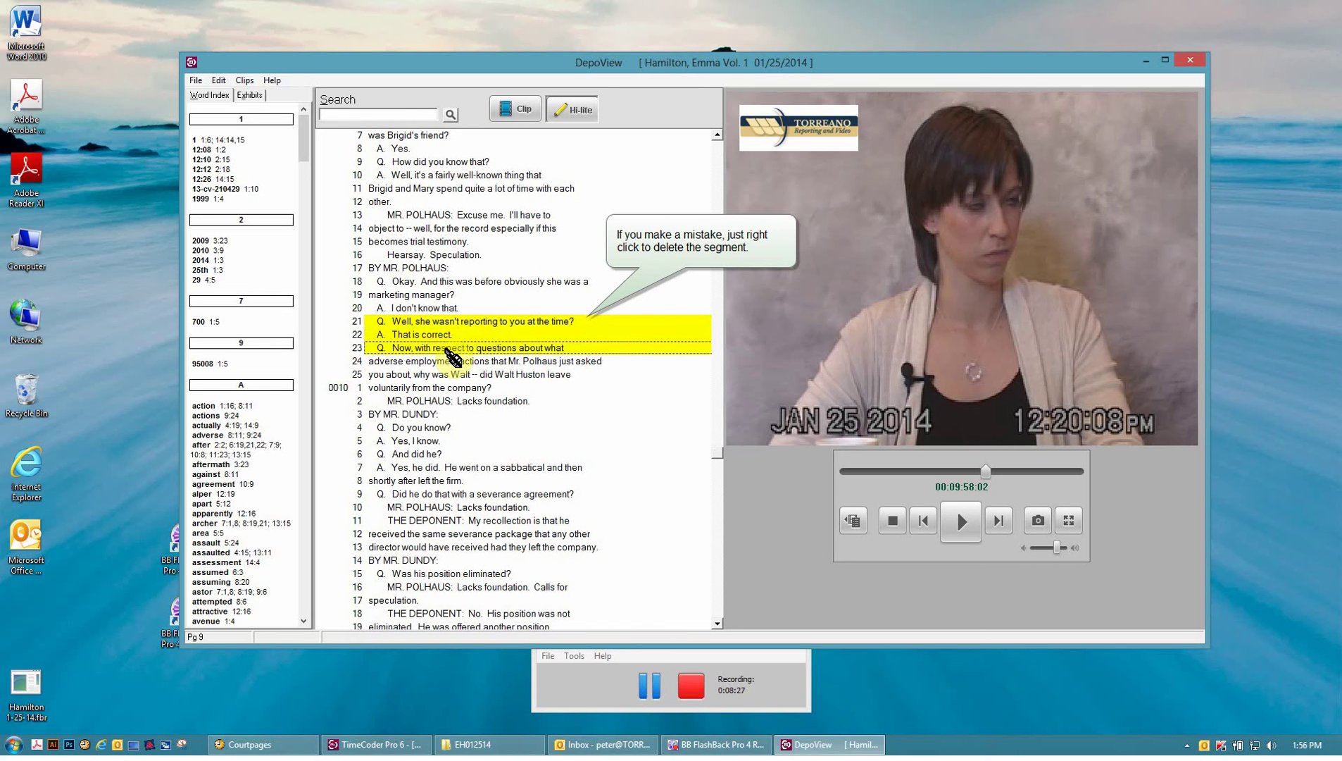
click(440, 350)
right_click(466, 354)
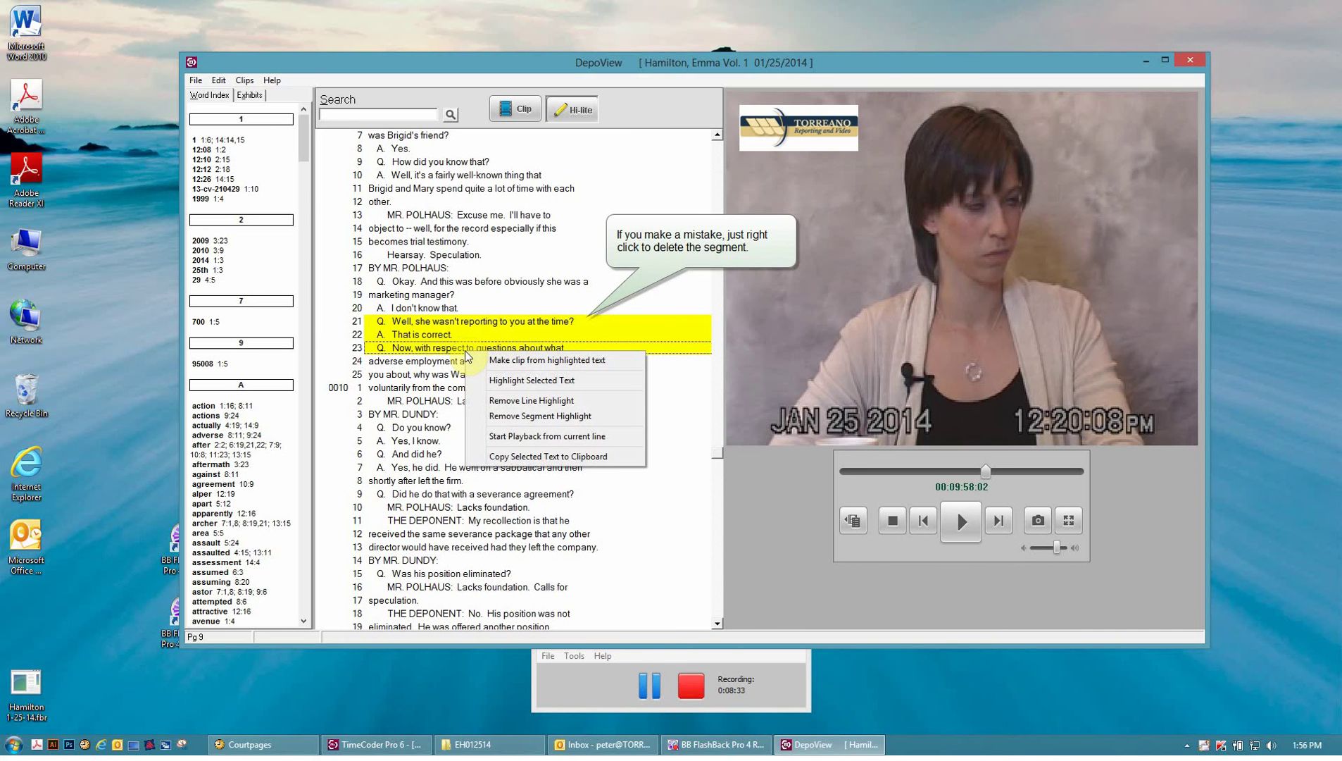
click(504, 417)
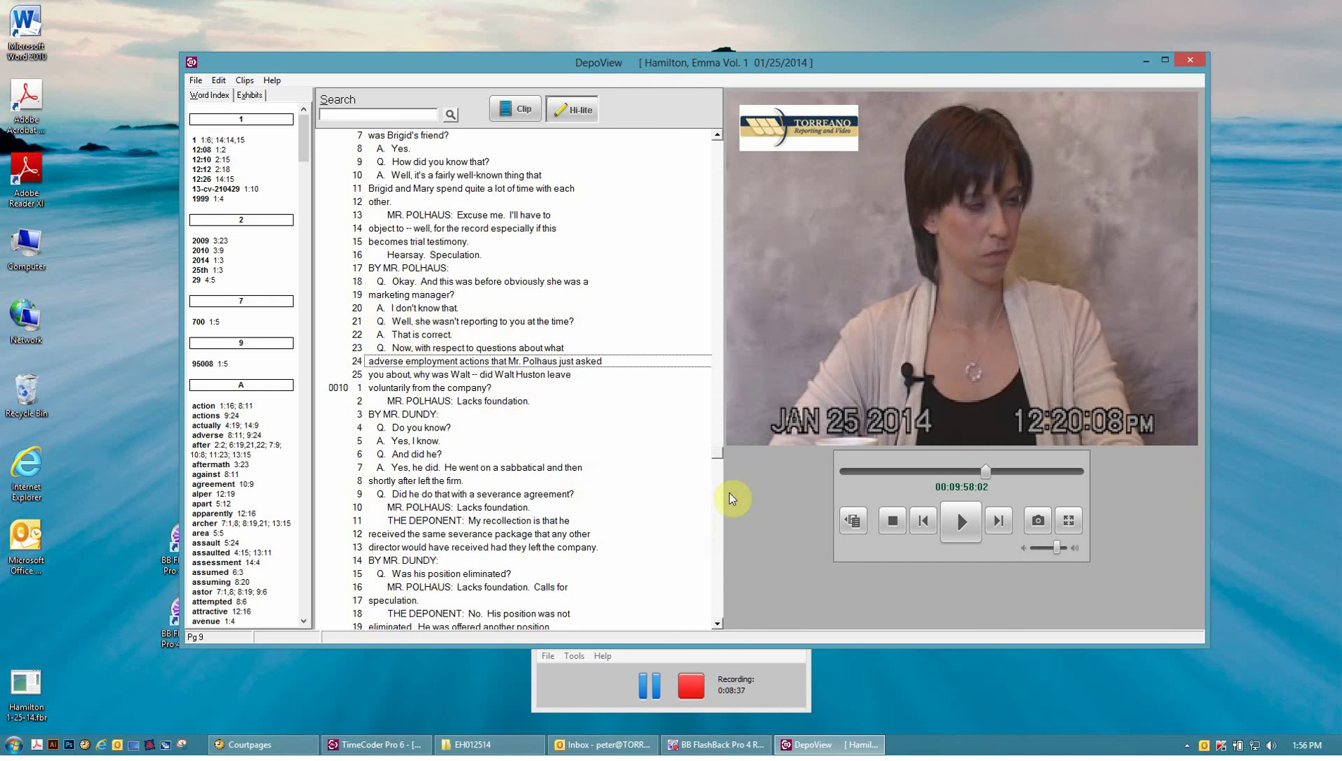
Highlight the transcript lines 21 through 25 on page 10 with the Hi-lite tool.
drag(721, 624, 721, 625)
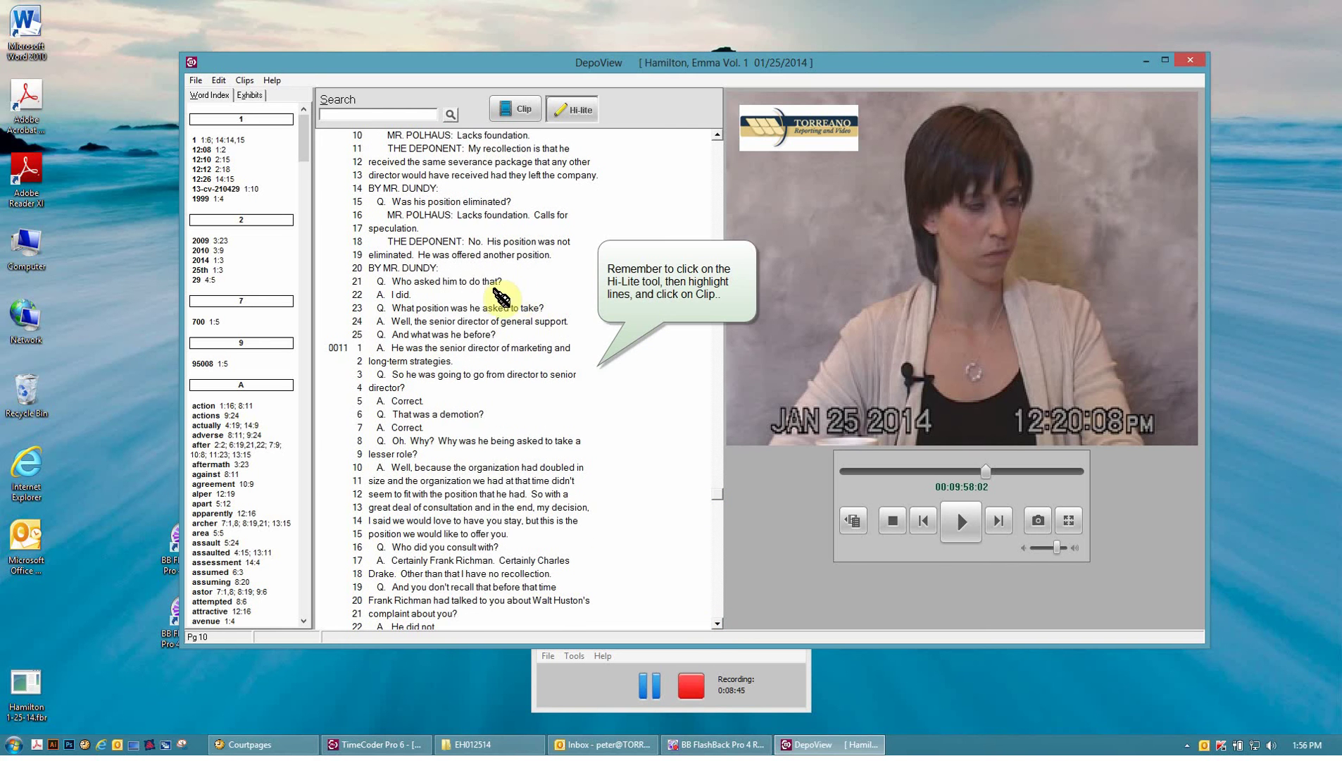
click(448, 280)
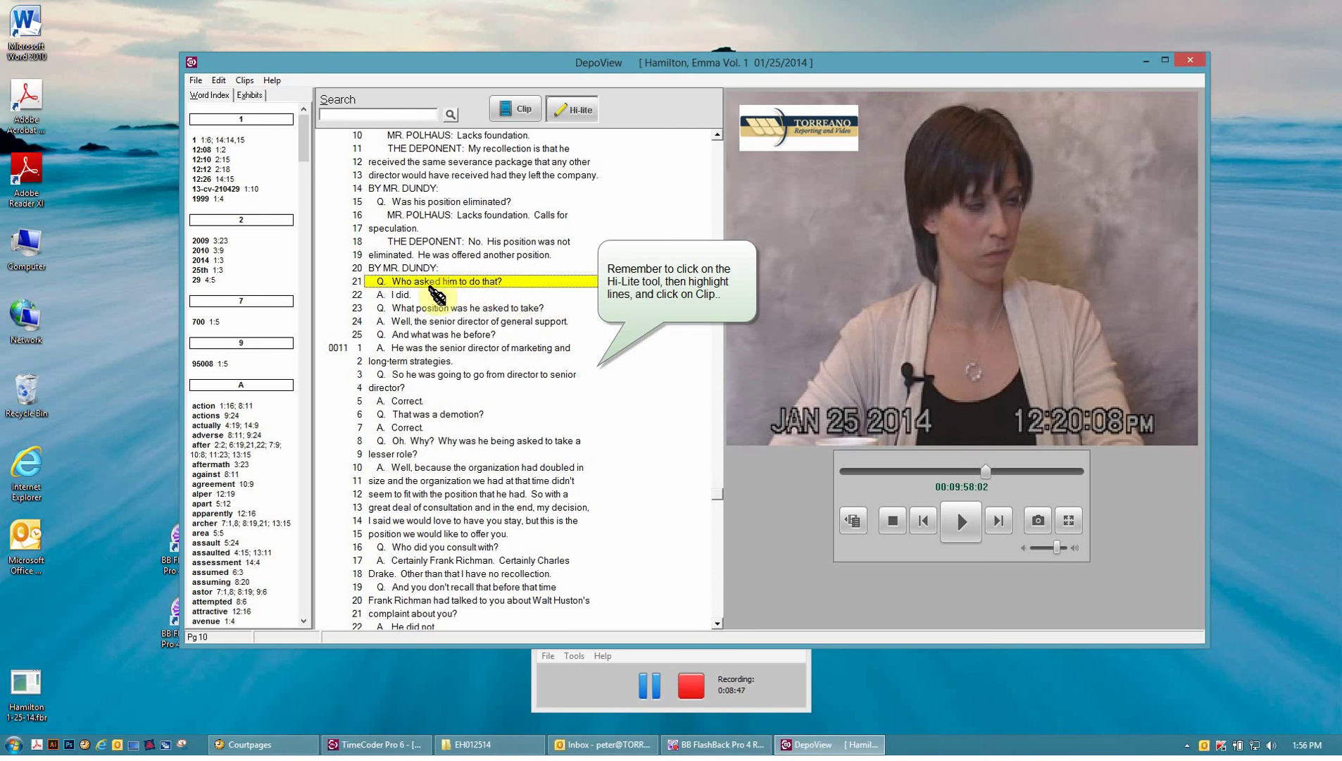
click(407, 295)
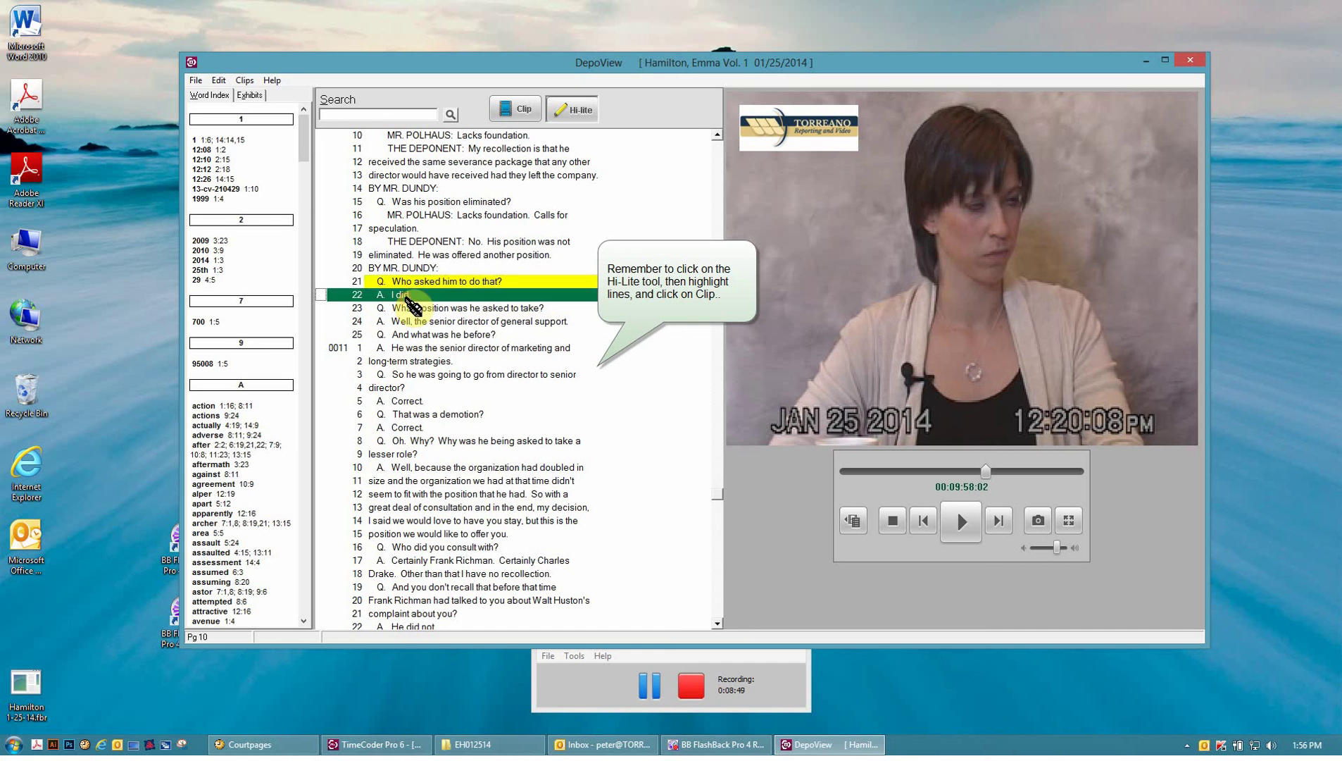
click(417, 309)
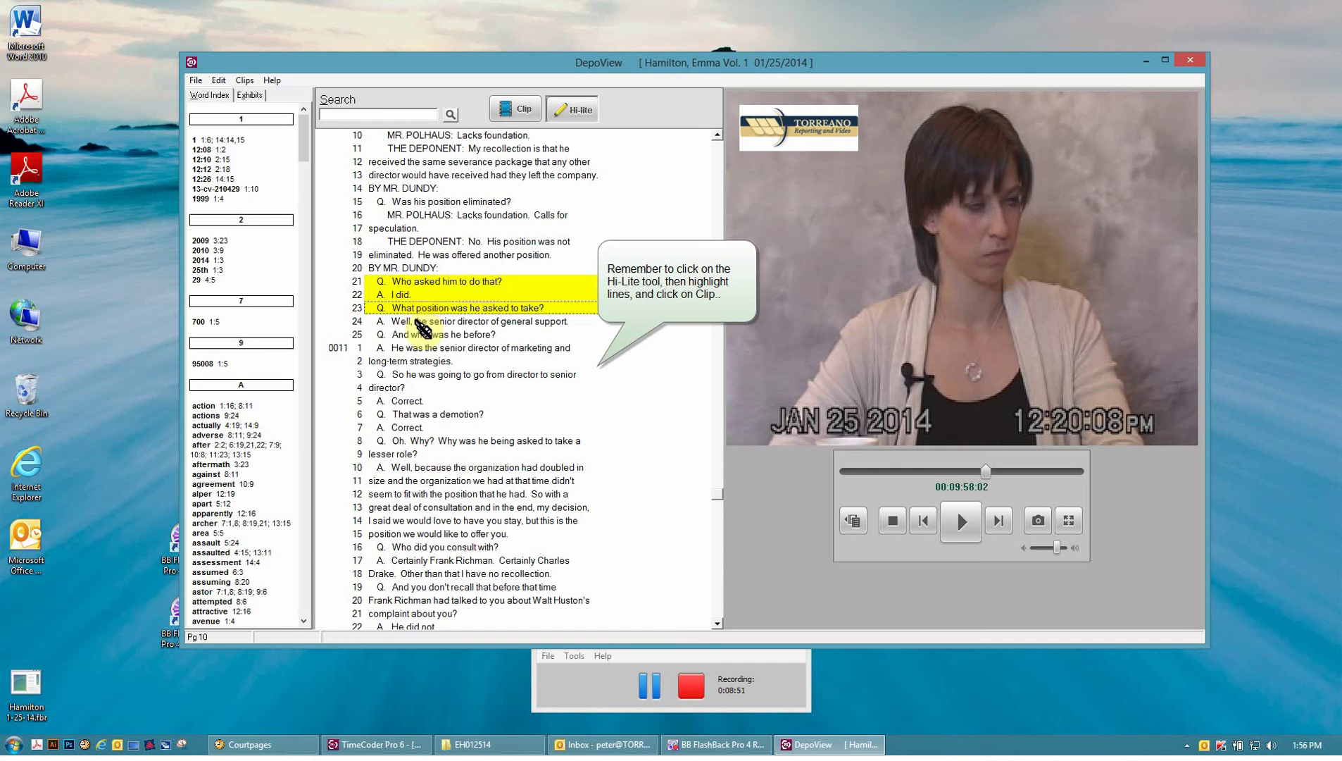
click(417, 322)
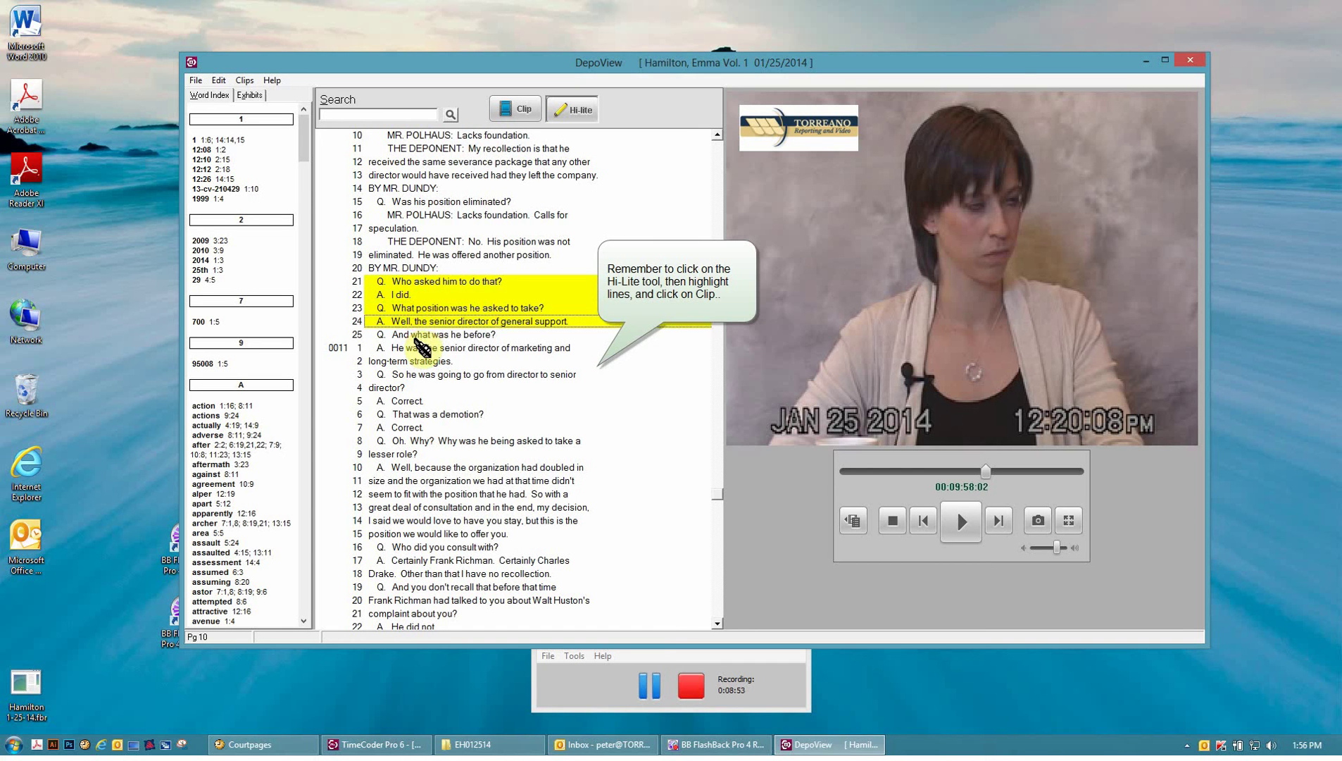
click(415, 335)
Continue the highlighting on page 11 from line 1 through line 9.
click(421, 348)
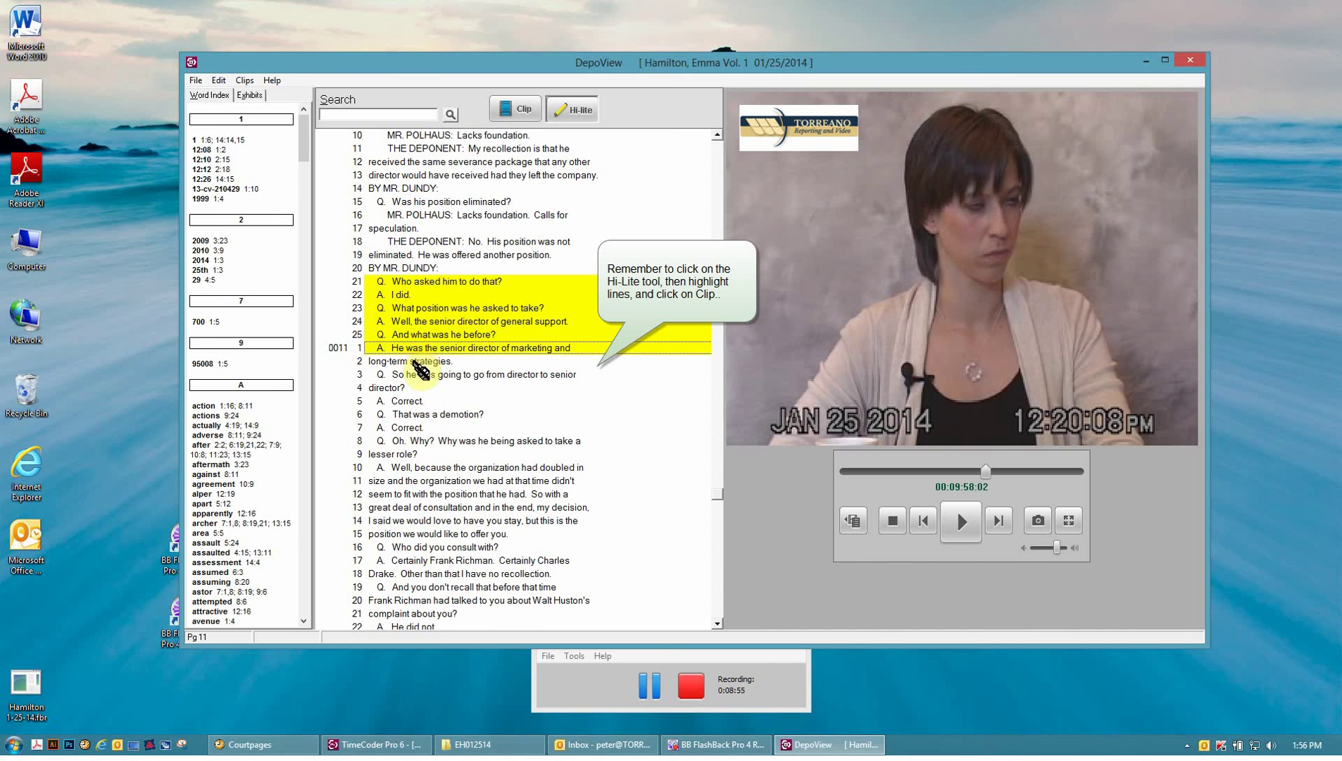
click(421, 362)
click(419, 375)
click(411, 388)
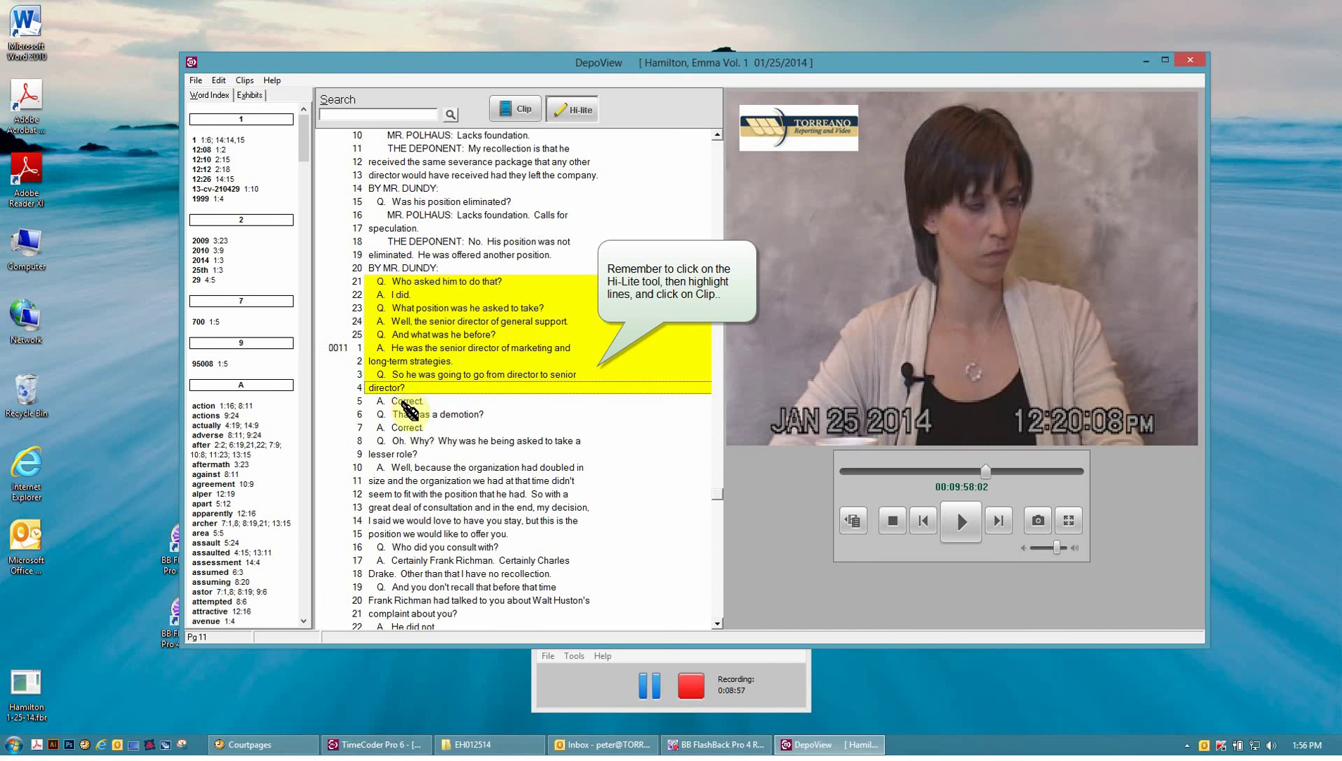
click(404, 402)
click(406, 415)
click(407, 427)
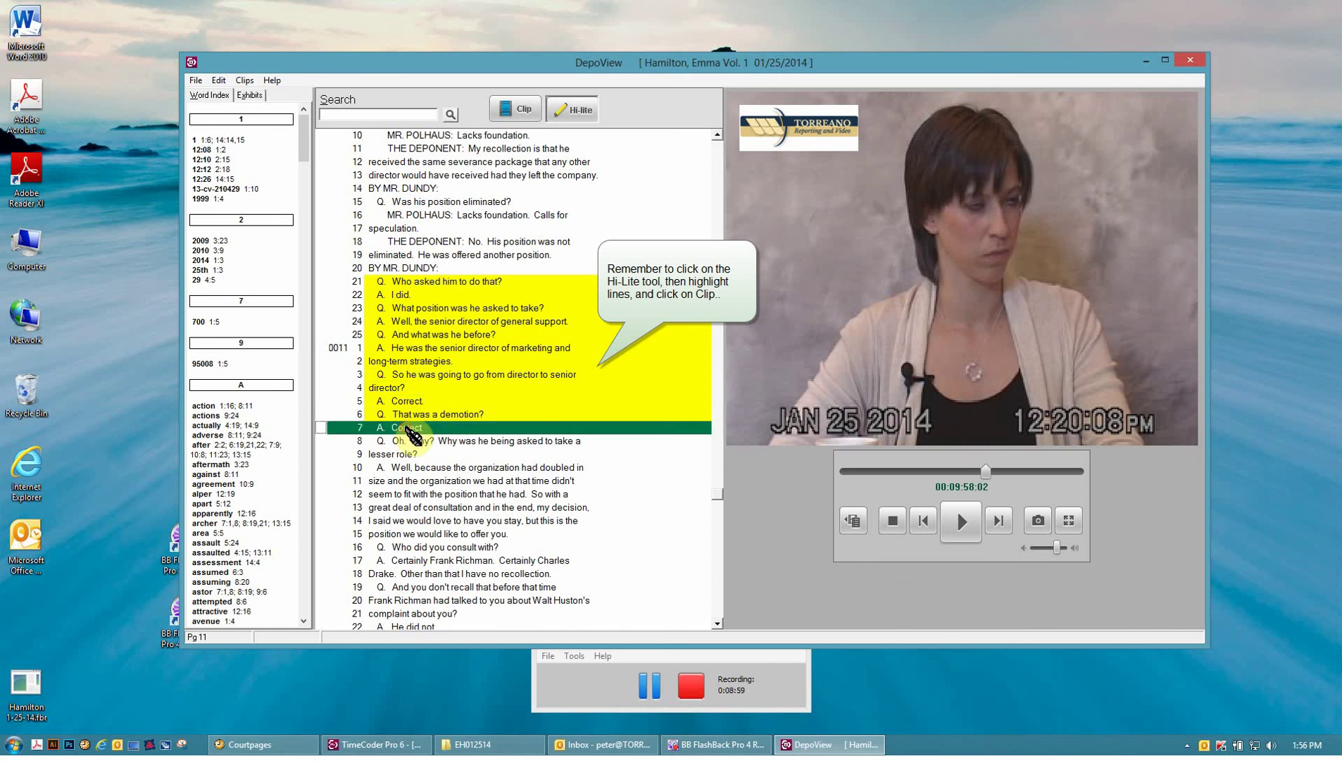
click(409, 441)
click(410, 454)
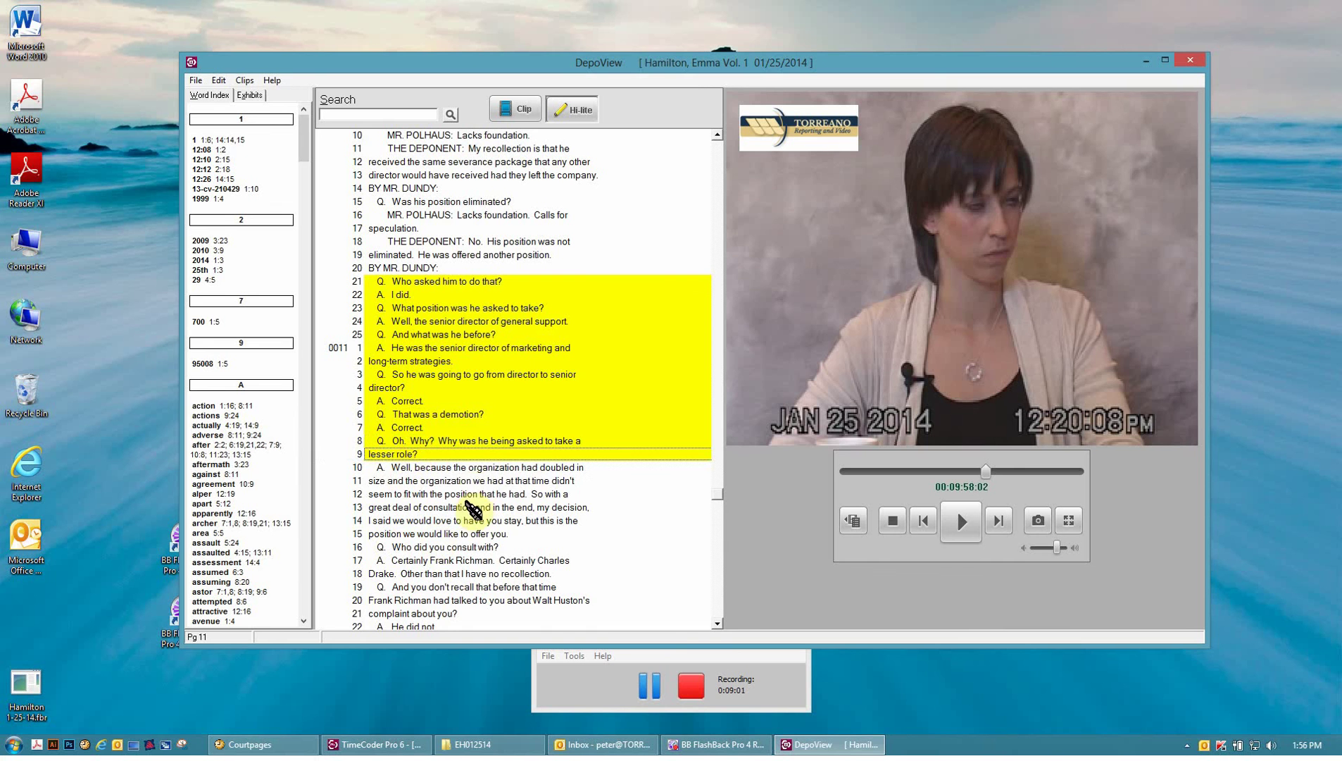
Extend the highlighting from page 11, line 10 through line 15 and create a clip from the whole passage.
click(465, 468)
click(458, 482)
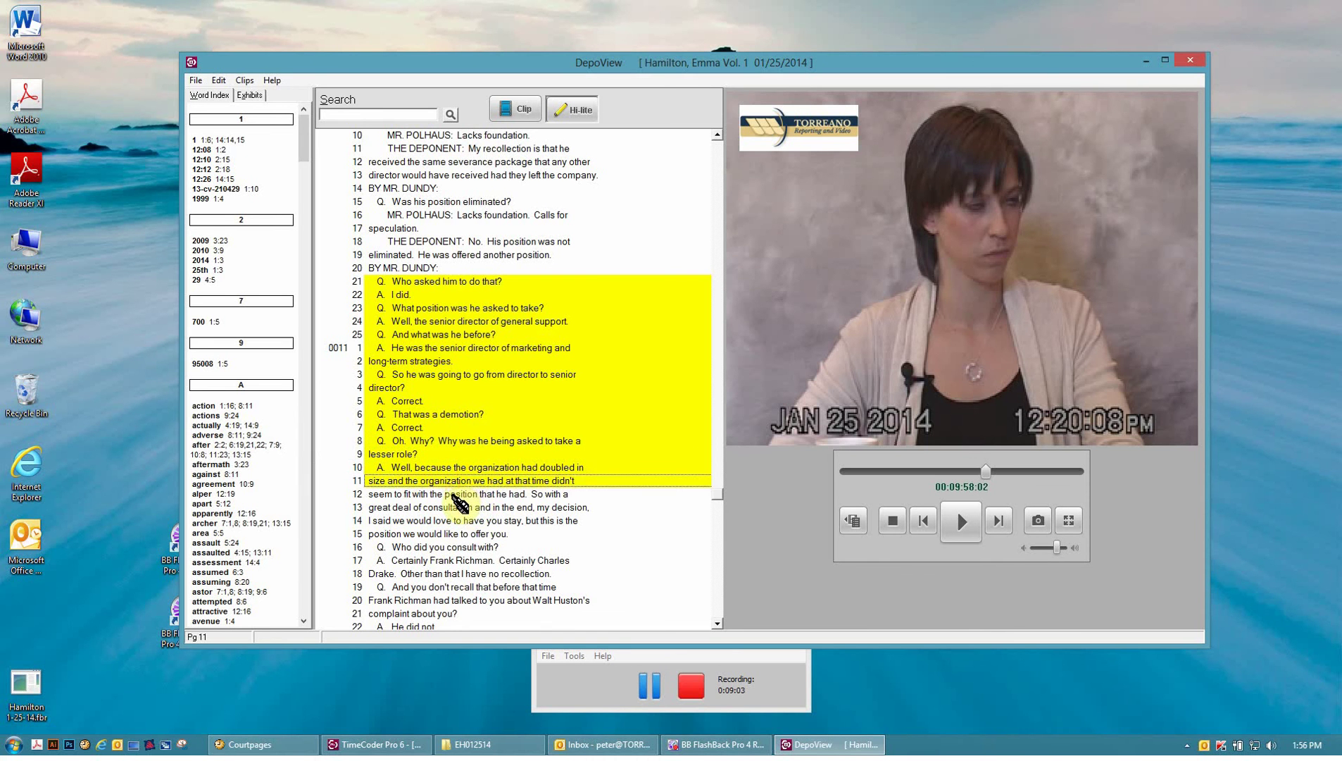
click(451, 494)
click(452, 507)
click(456, 521)
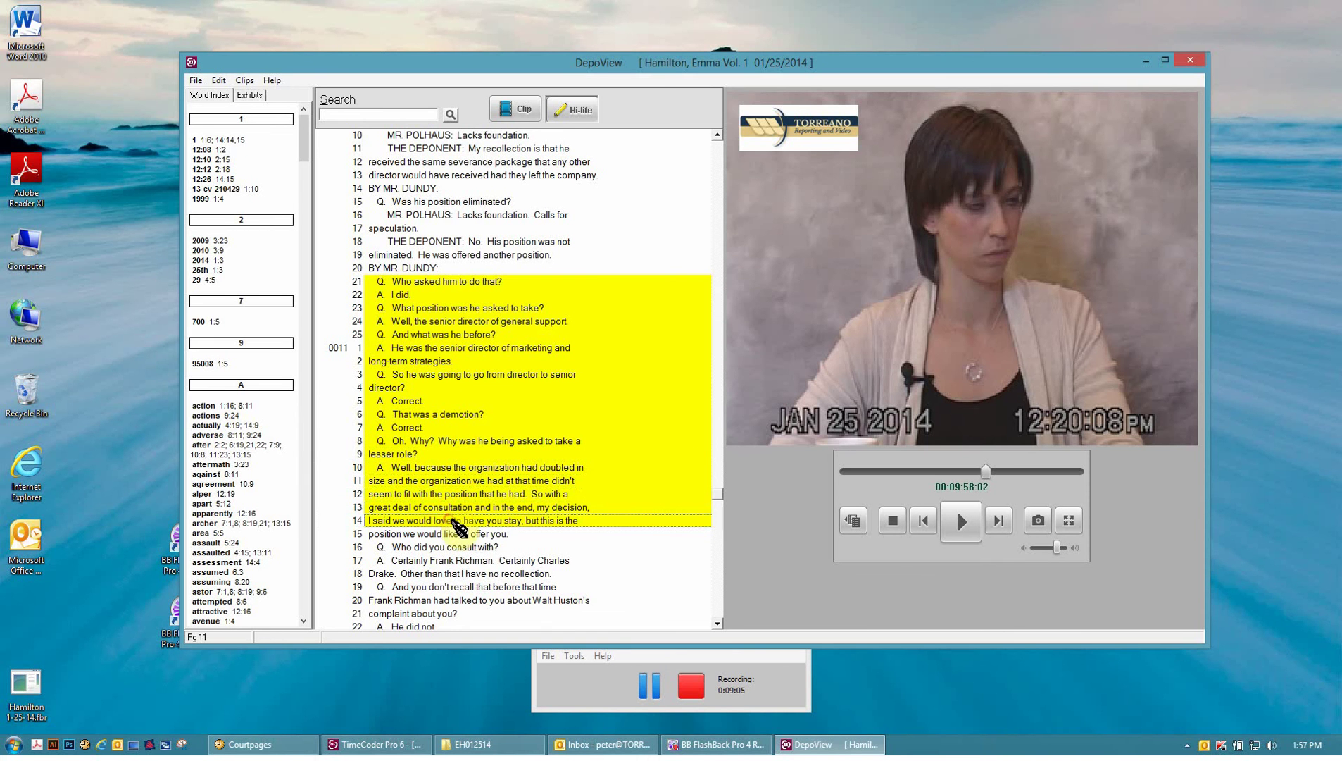
click(454, 534)
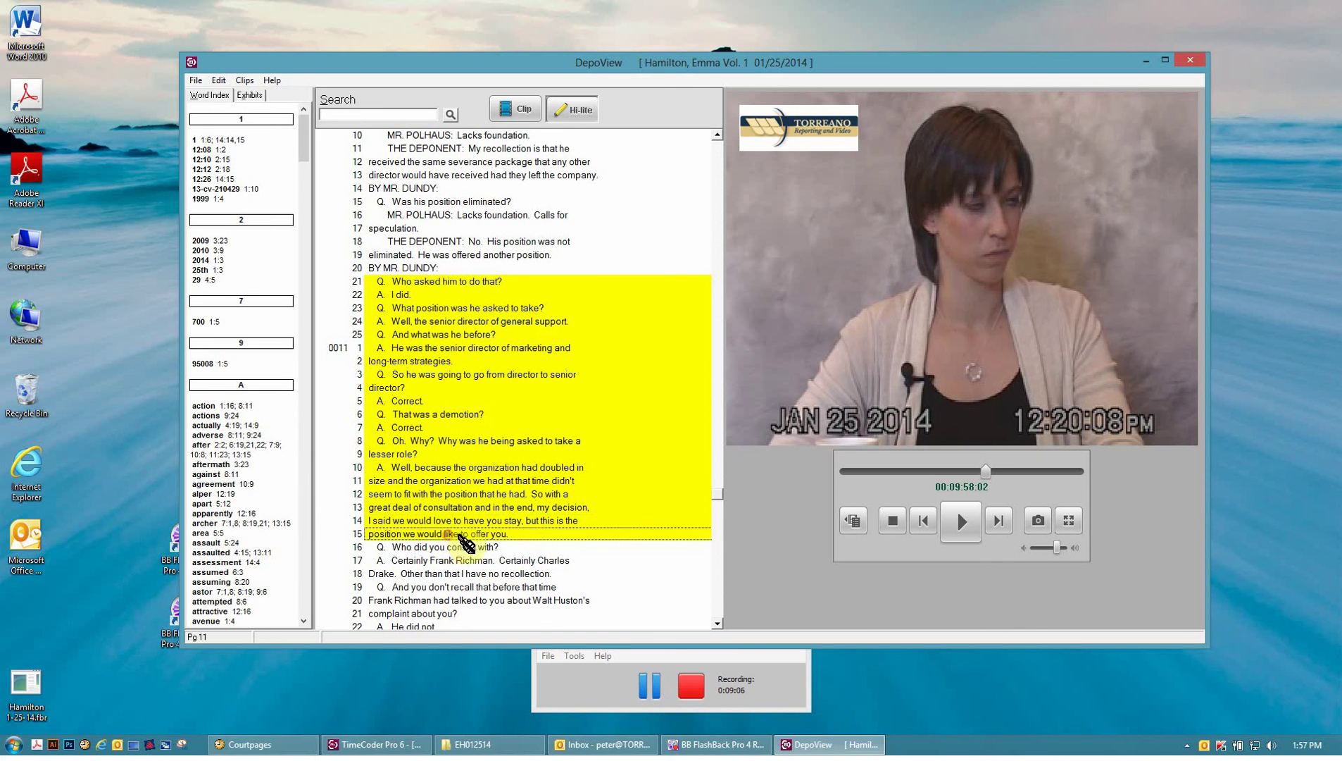
click(528, 121)
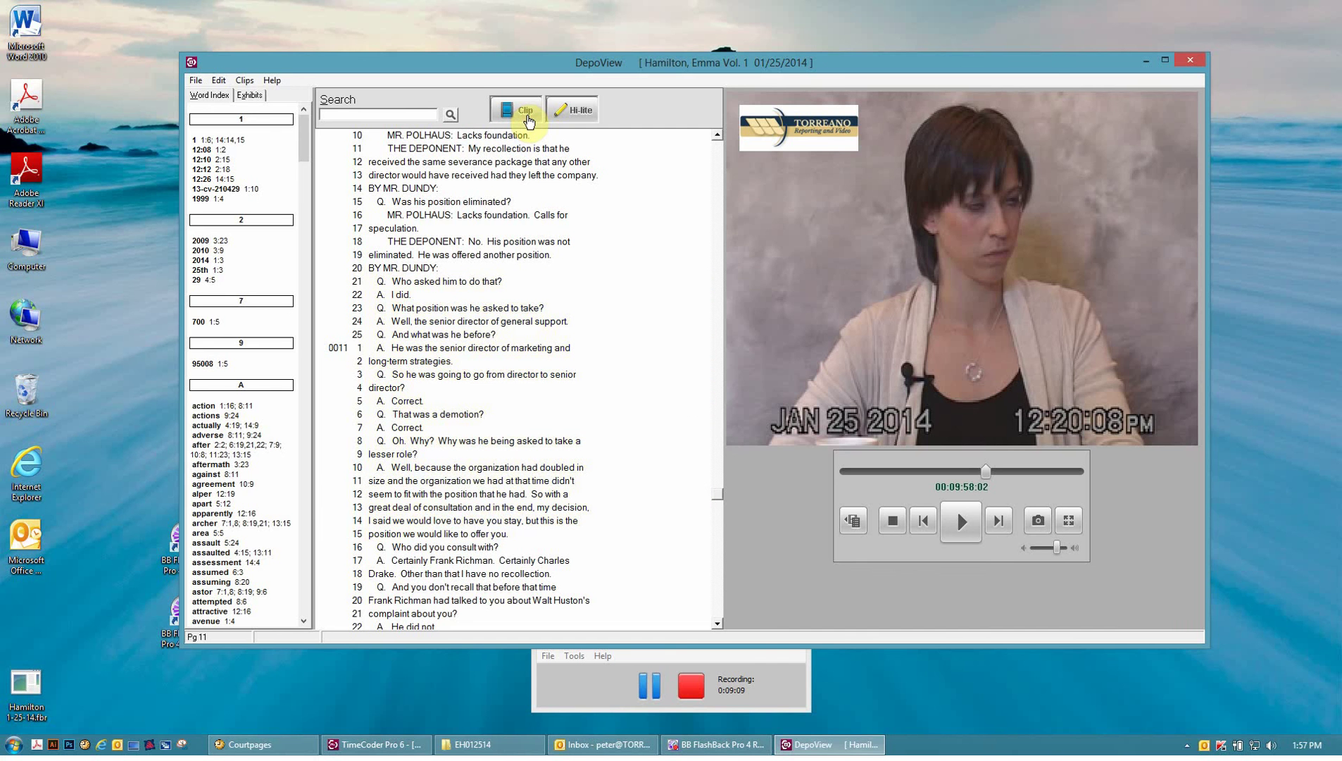
click(340, 111)
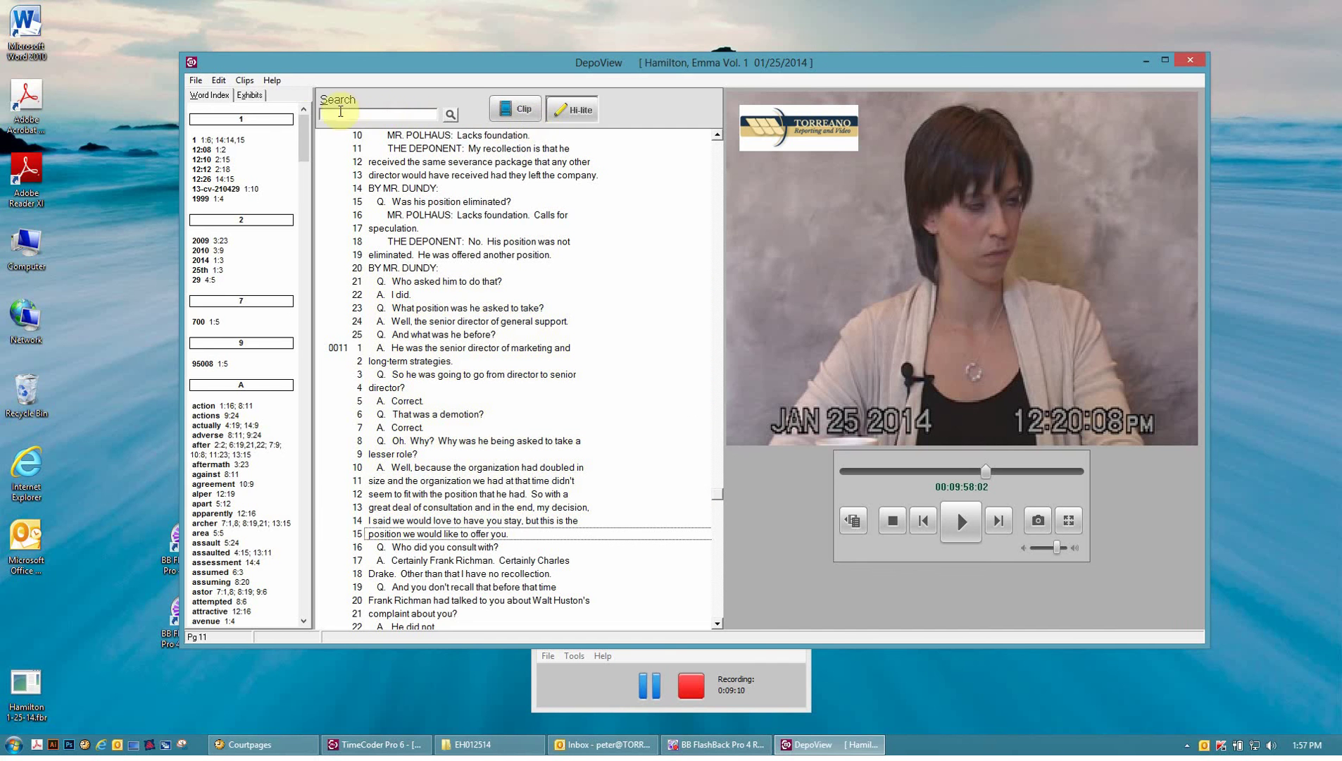
Play the clip that begins at page 10, line 21 from the clip list, pause it at its end, and return to the full transcript.
click(245, 82)
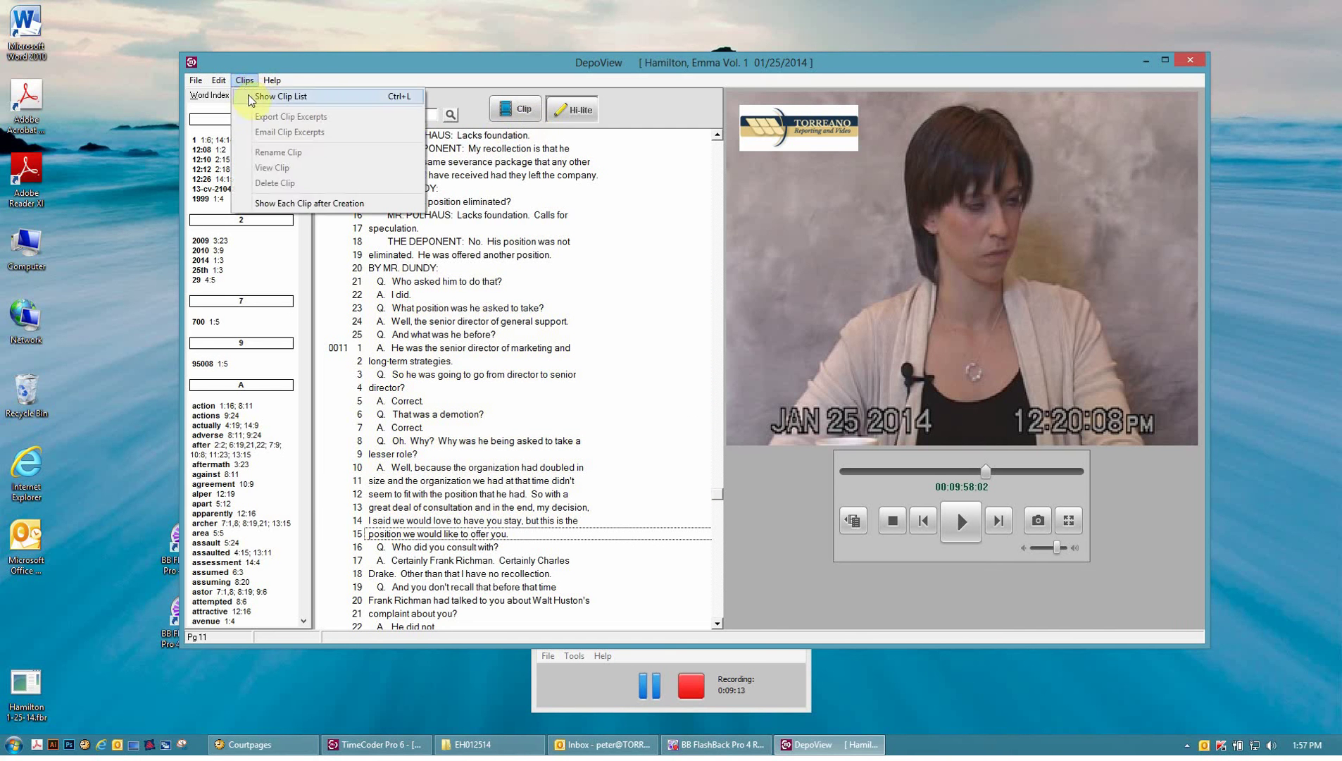
click(266, 98)
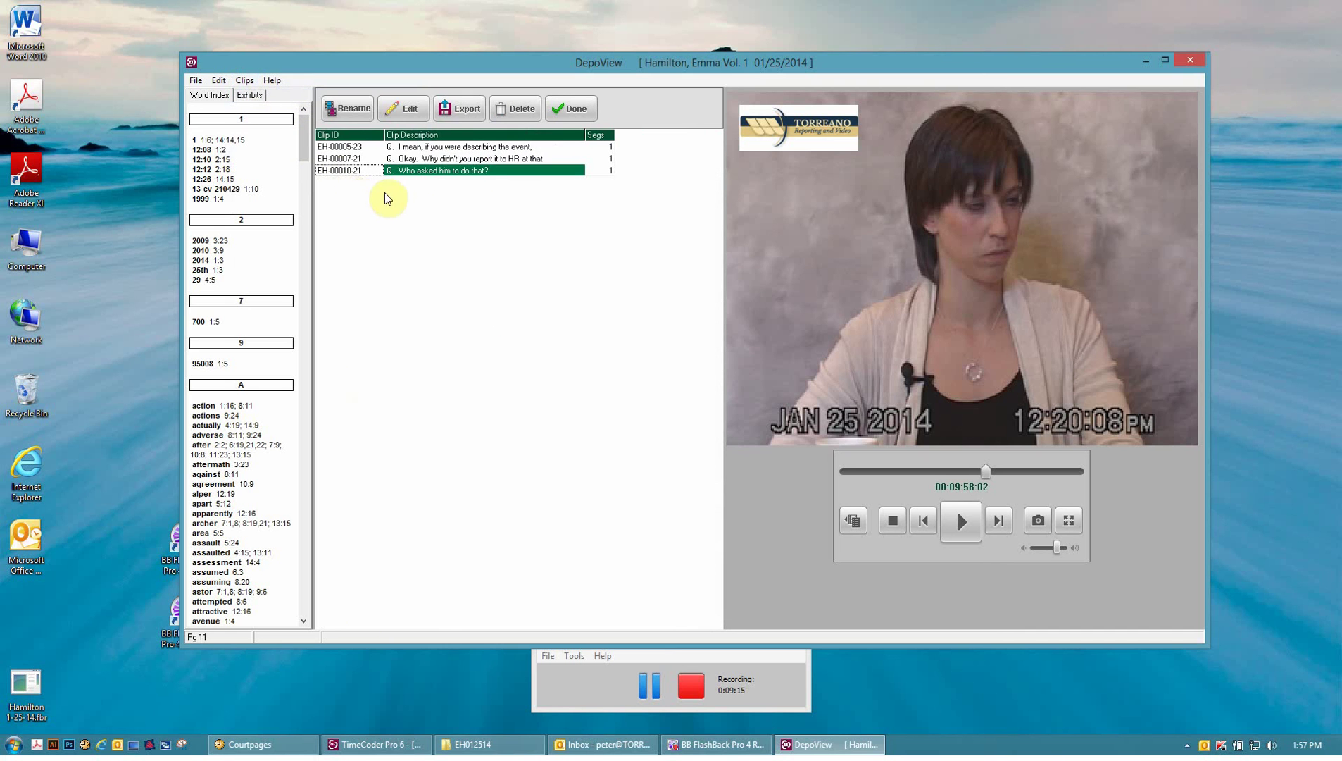
double_click(415, 174)
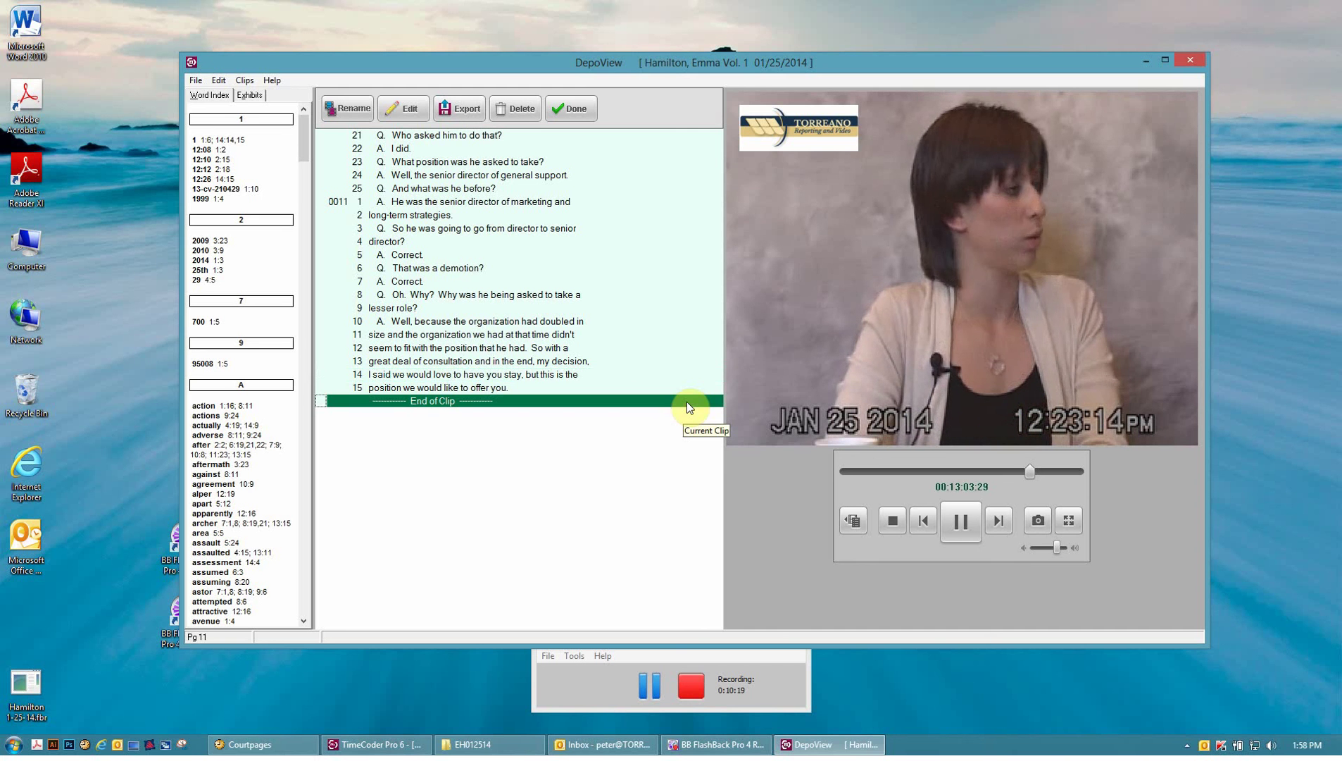
click(962, 521)
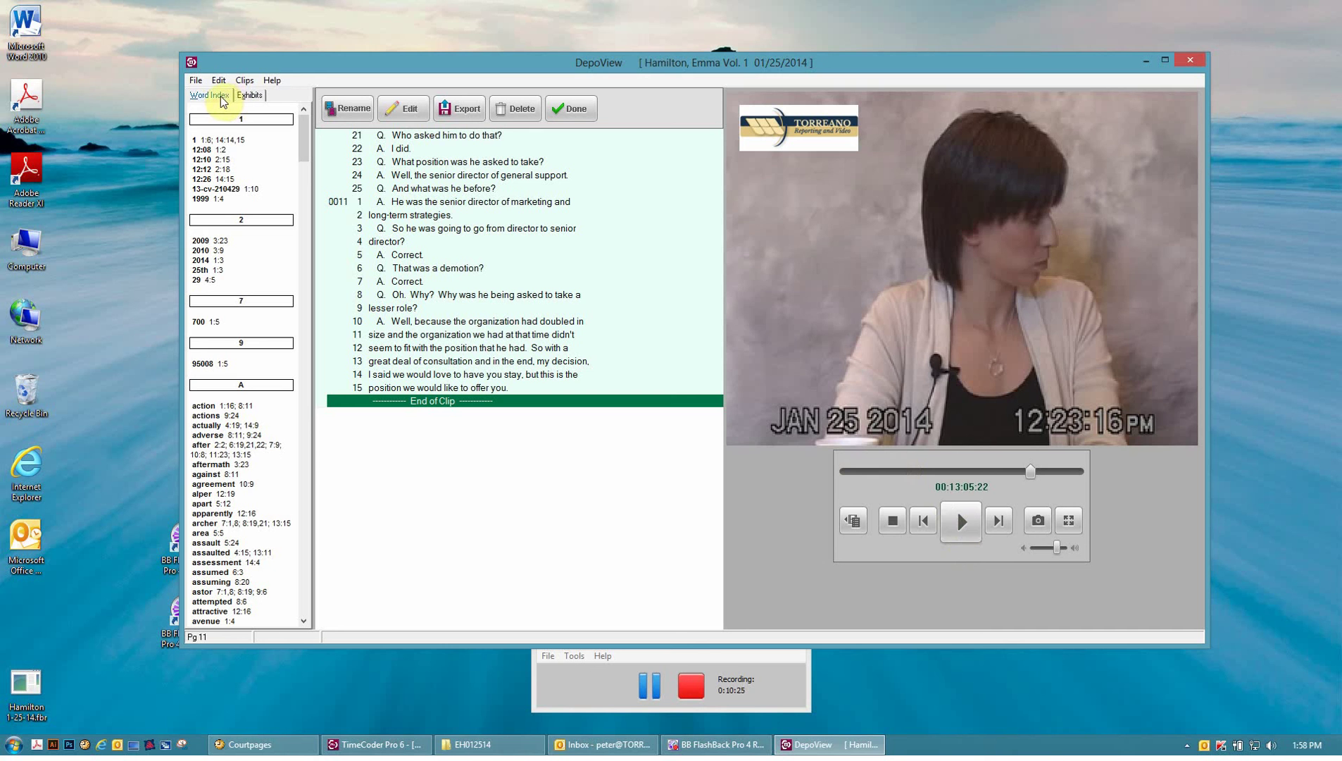
click(855, 522)
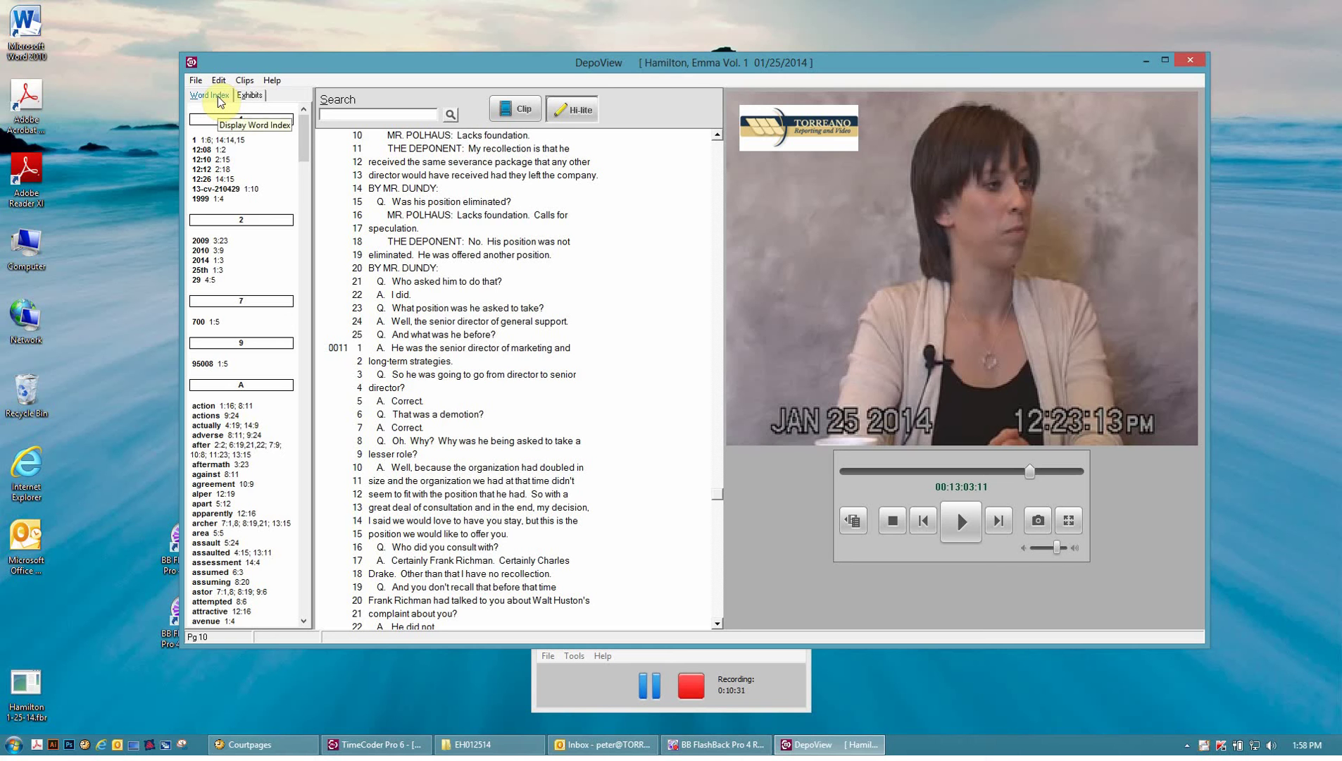
Use the first-name entry under B in the word index to visit page 3 line 1, page 4 lines 15 and 24, and page 8 line 23.
drag(299, 129, 301, 169)
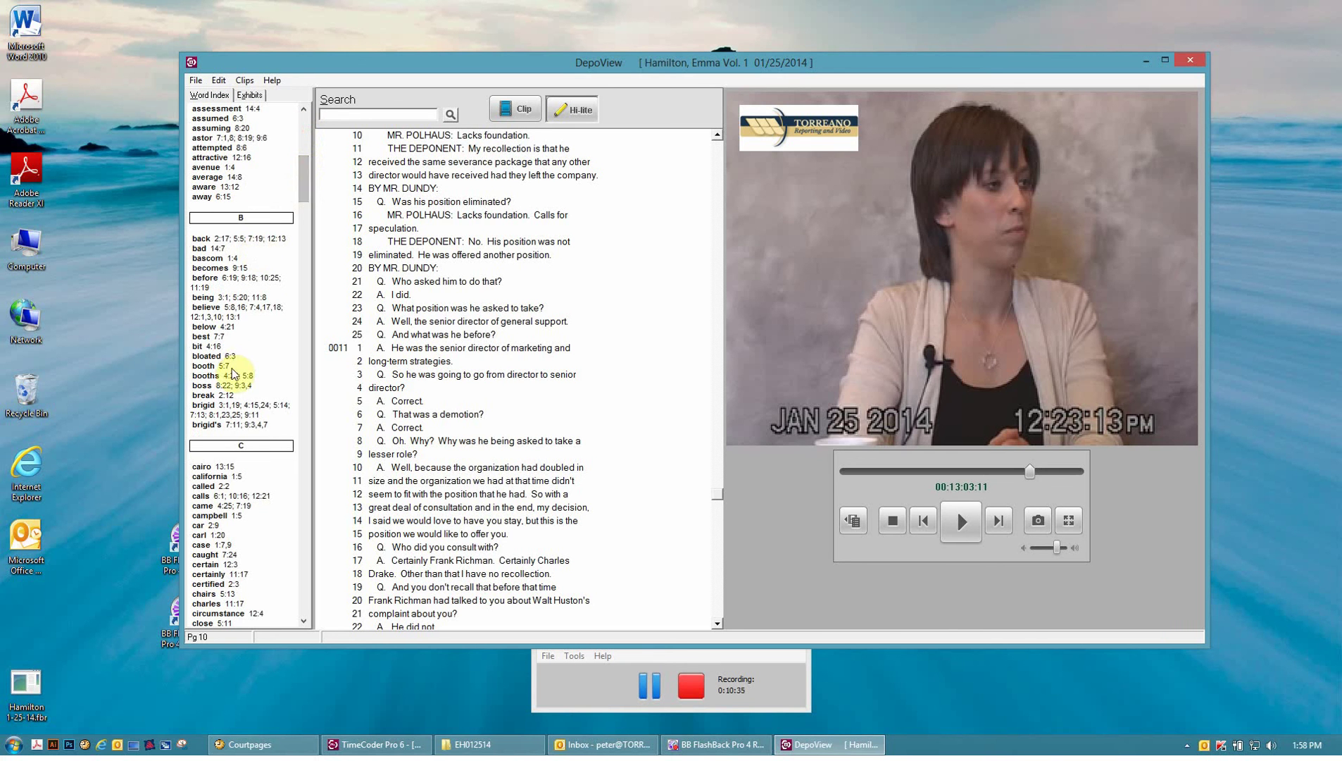
click(224, 407)
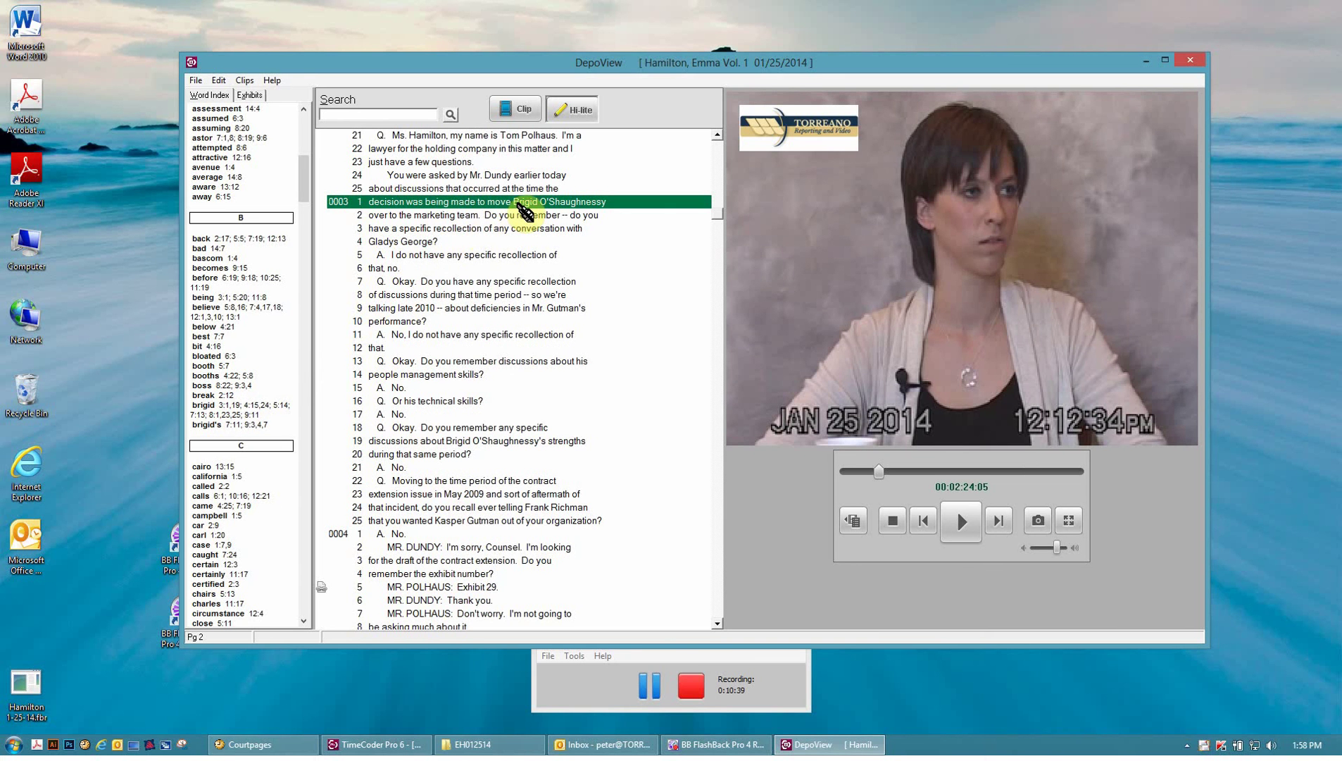
click(251, 408)
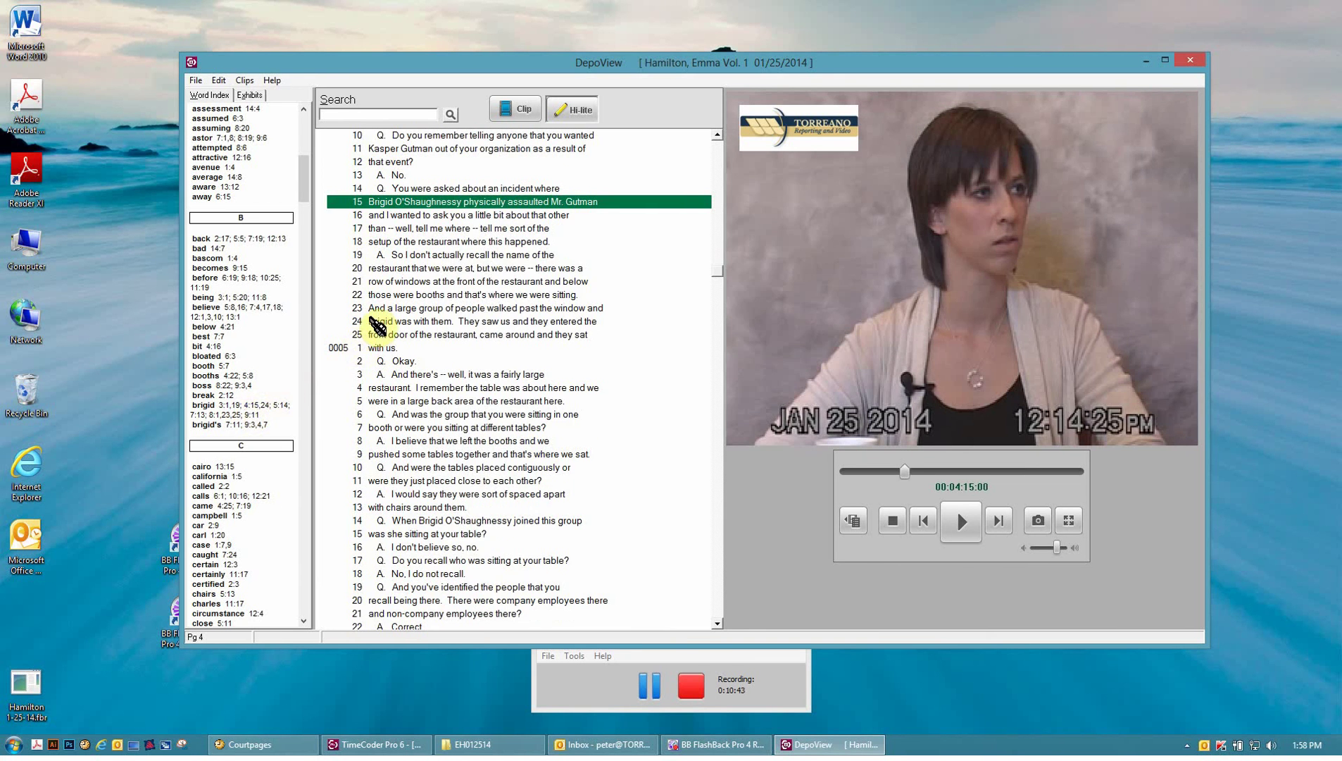
click(265, 407)
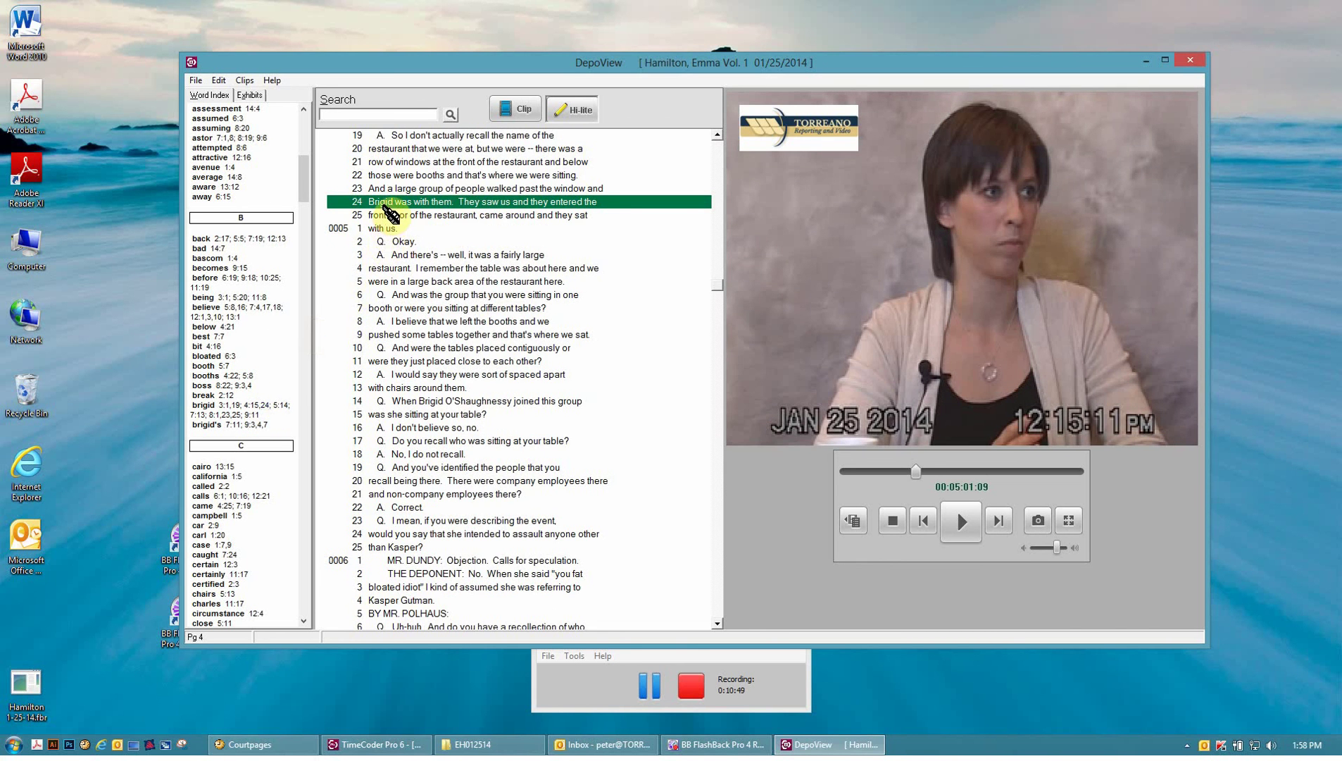
click(228, 415)
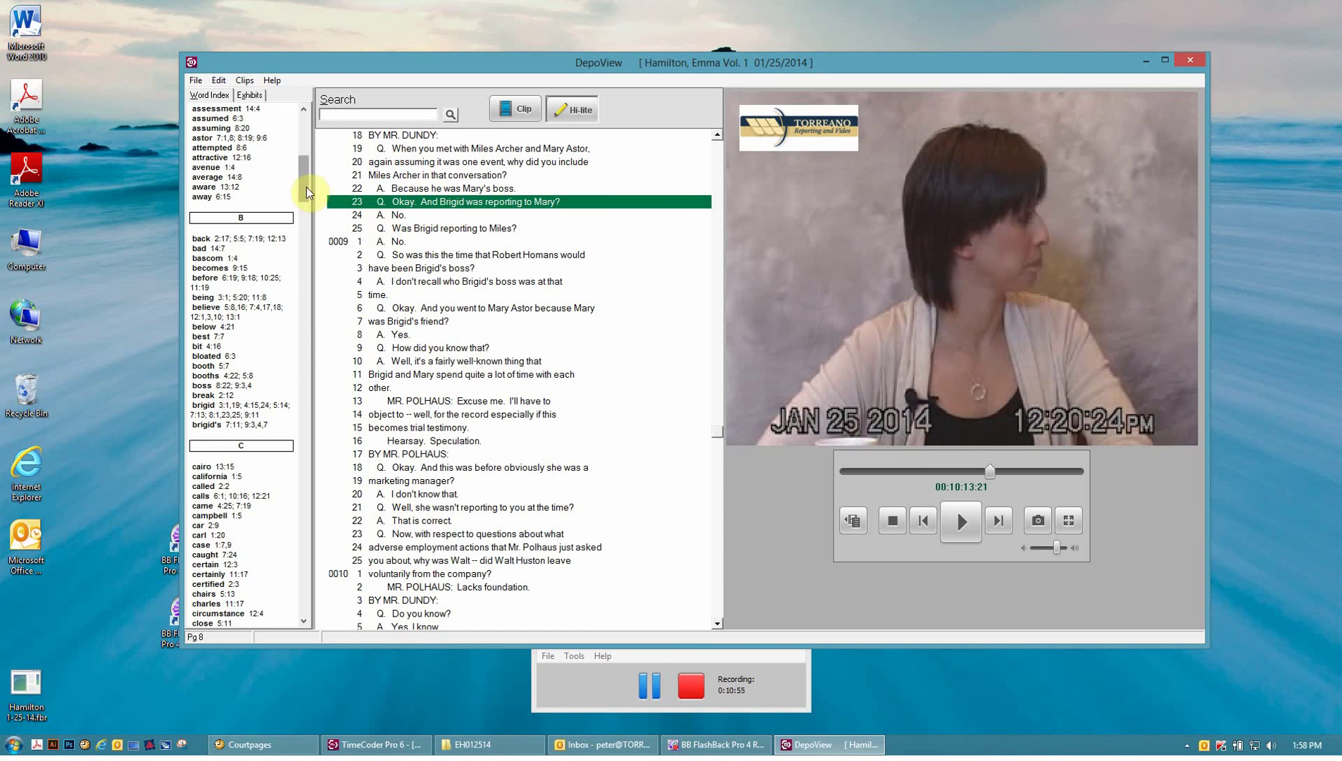
Use the first-name entry under K in the word index to visit page 1 line 8 and page 5 line 25.
drag(307, 191, 305, 355)
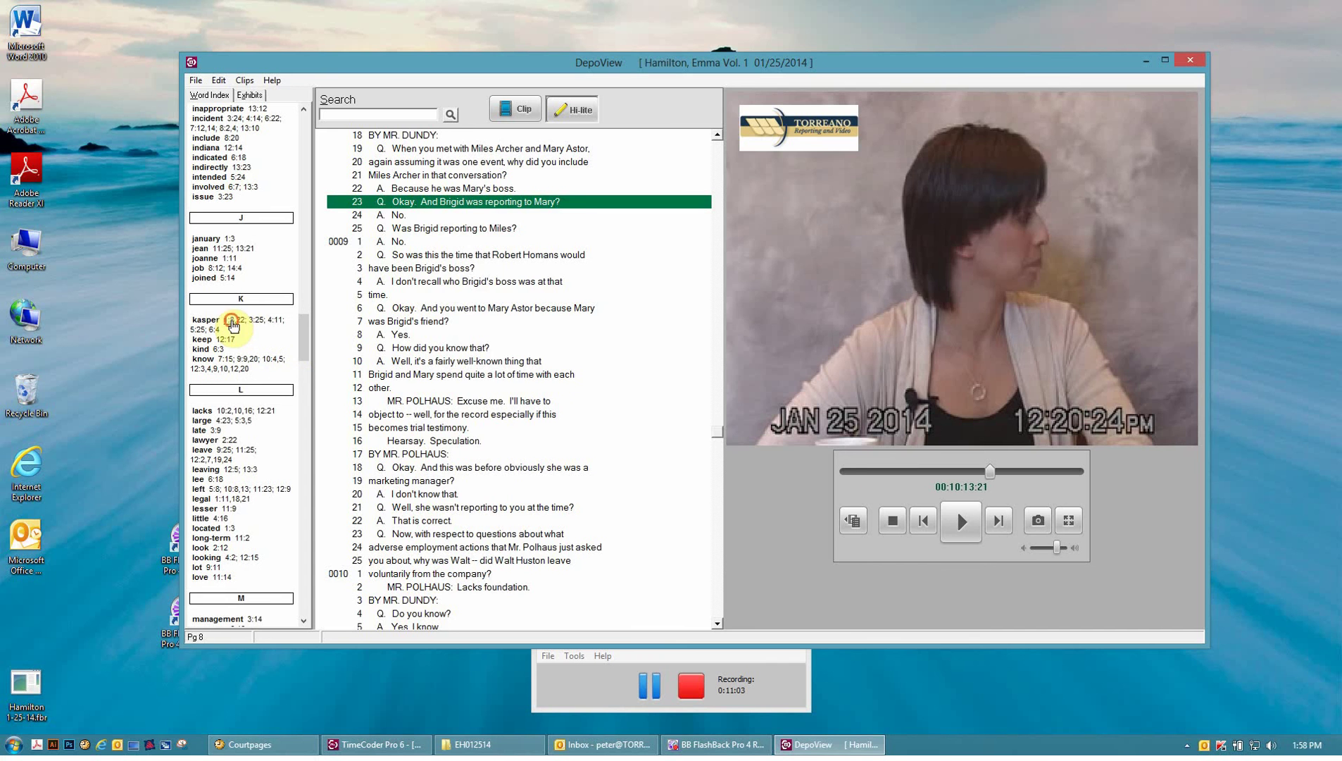
click(231, 321)
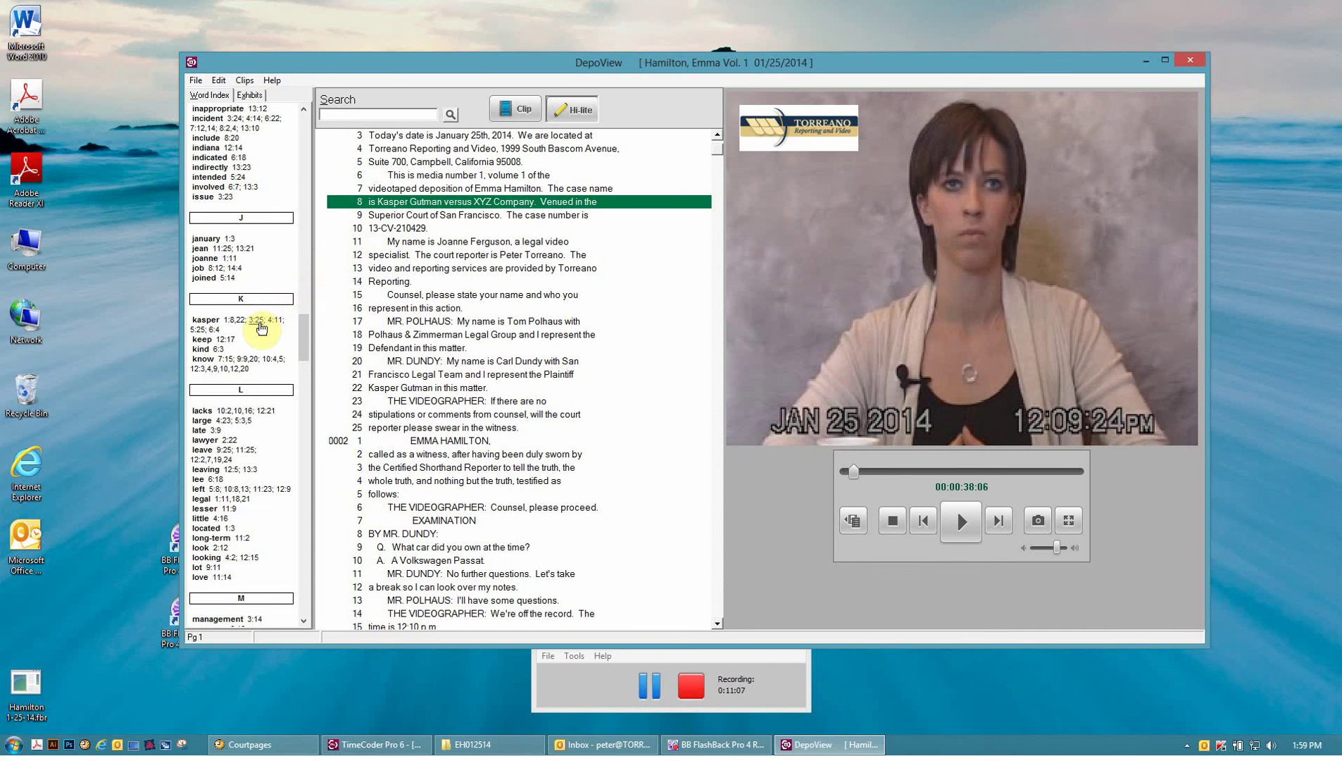
click(261, 328)
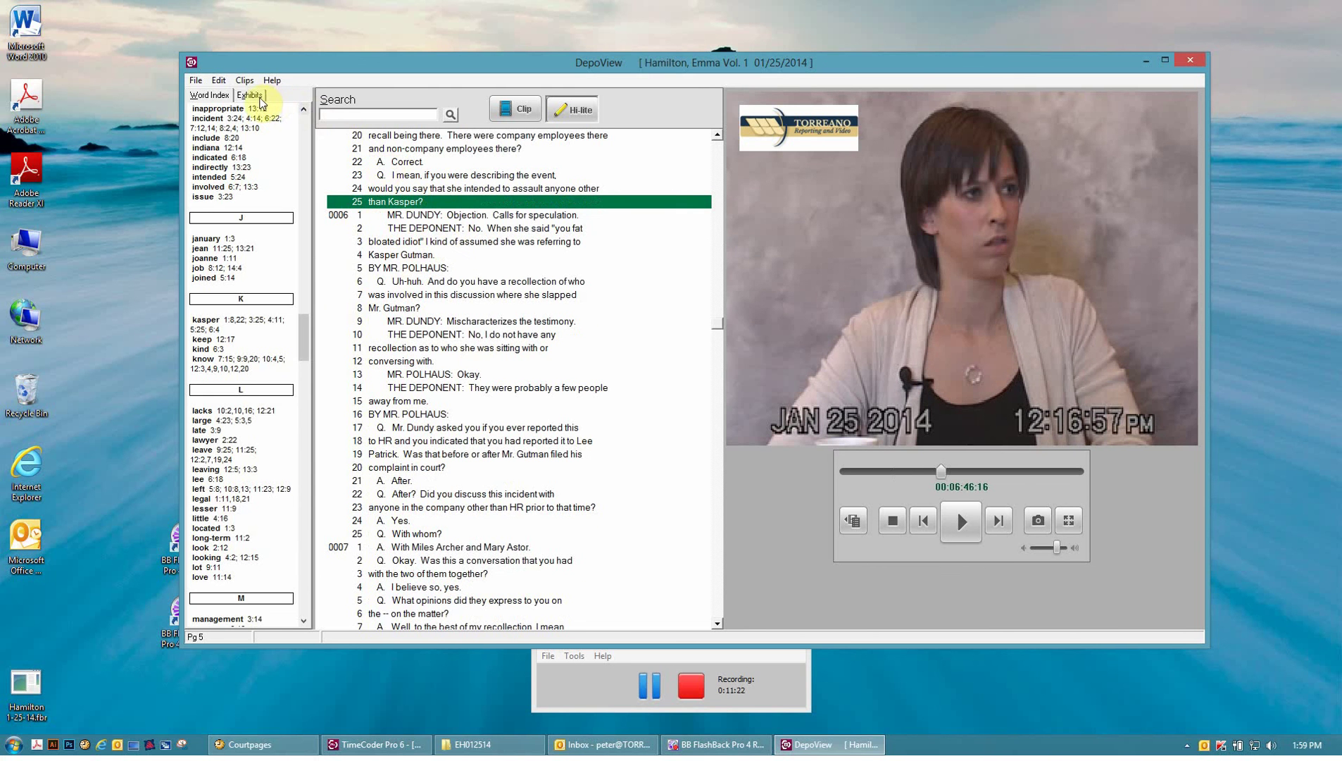
Show the list of deposition exhibits and open Exhibit 29 for viewing.
click(255, 97)
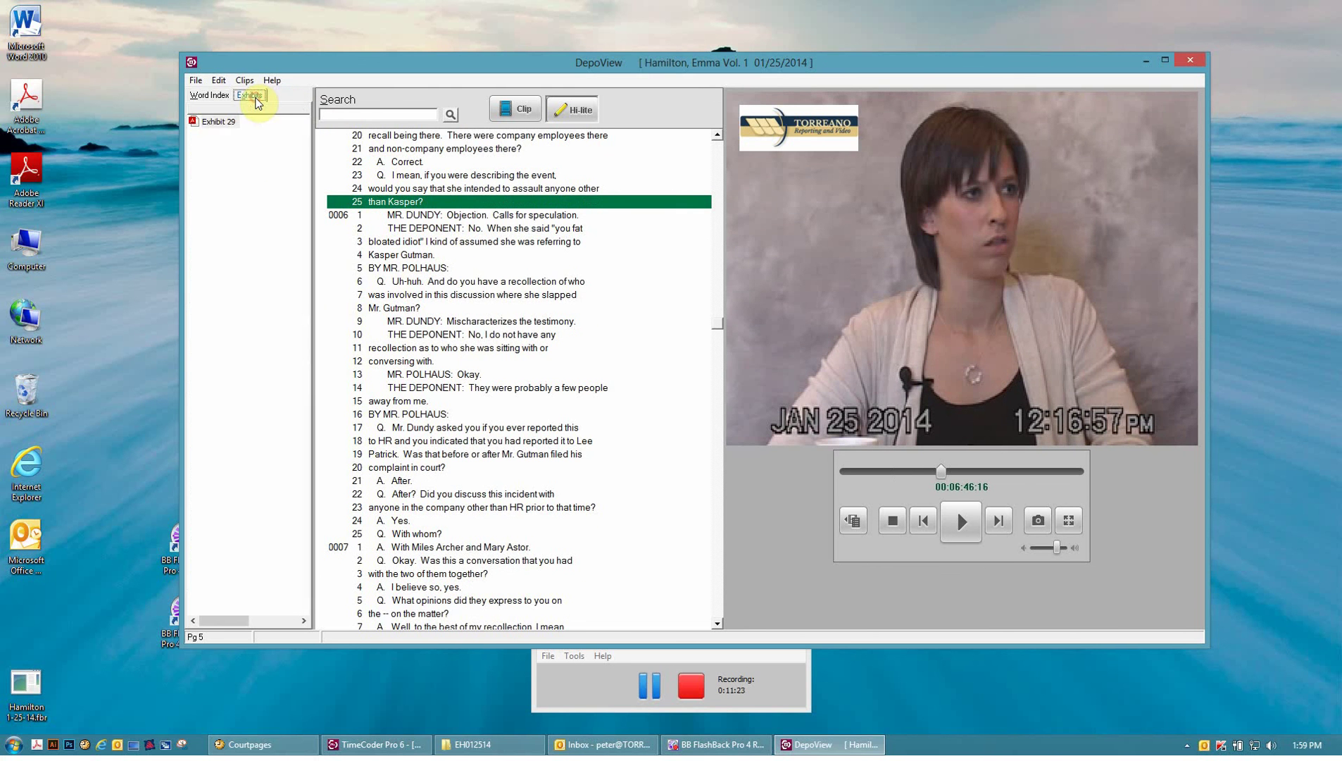
double_click(215, 124)
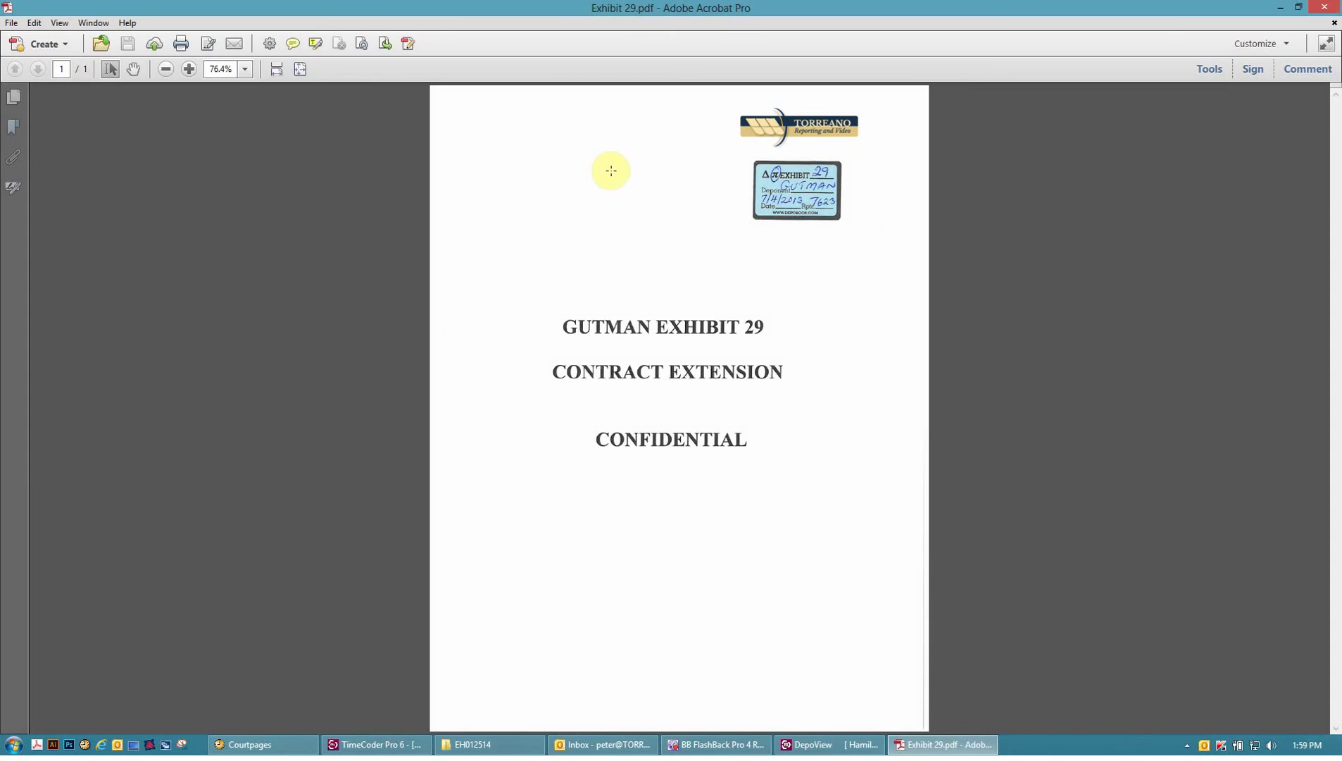
Close the Exhibit 29 PDF and use the exhibit entry in the word index to go to page 4, line 5.
click(1328, 12)
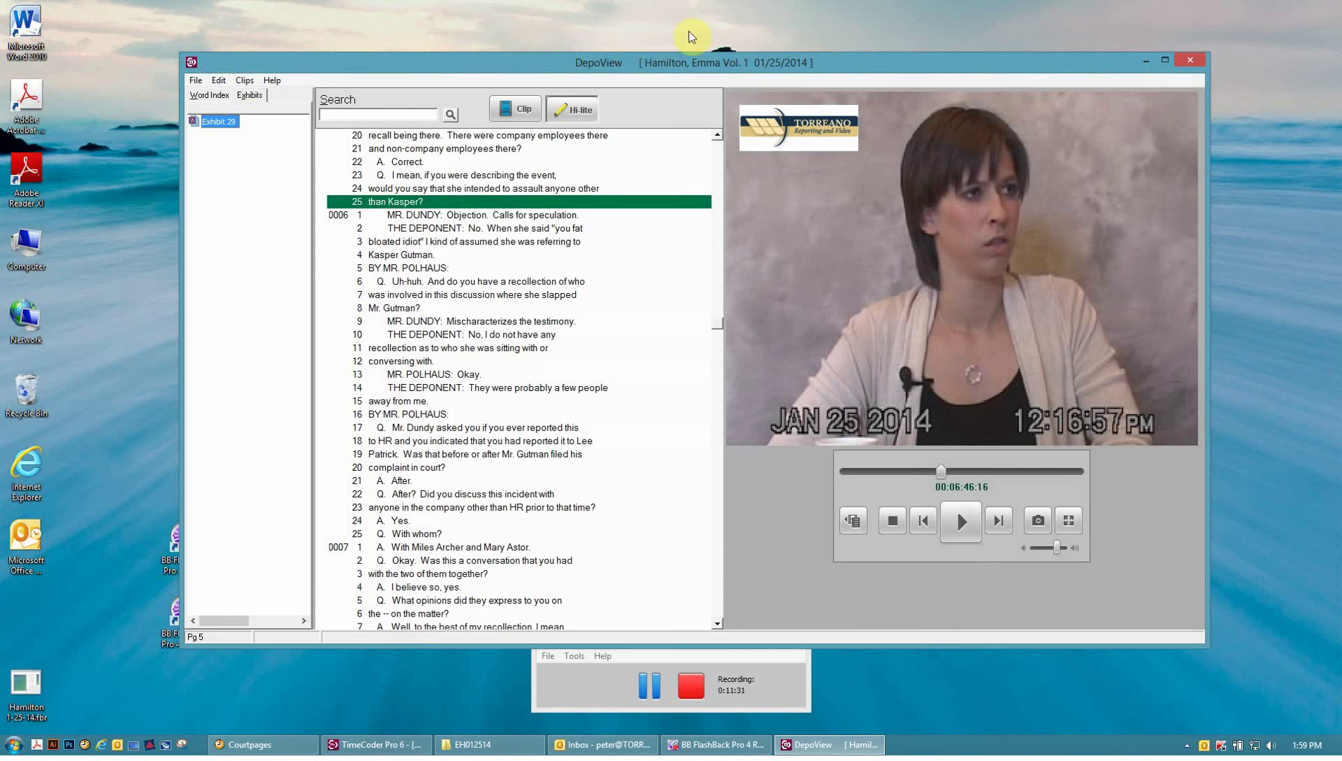
click(202, 98)
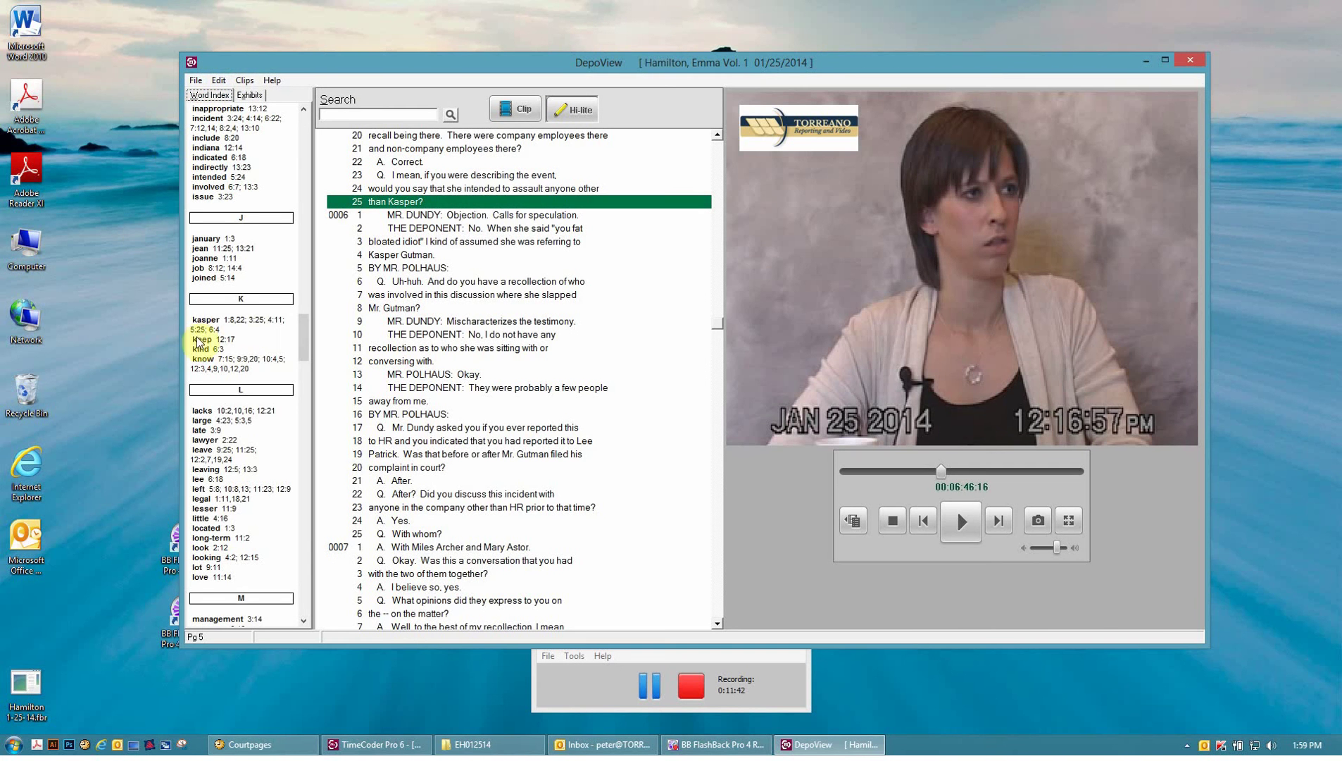
drag(303, 329, 303, 271)
click(227, 185)
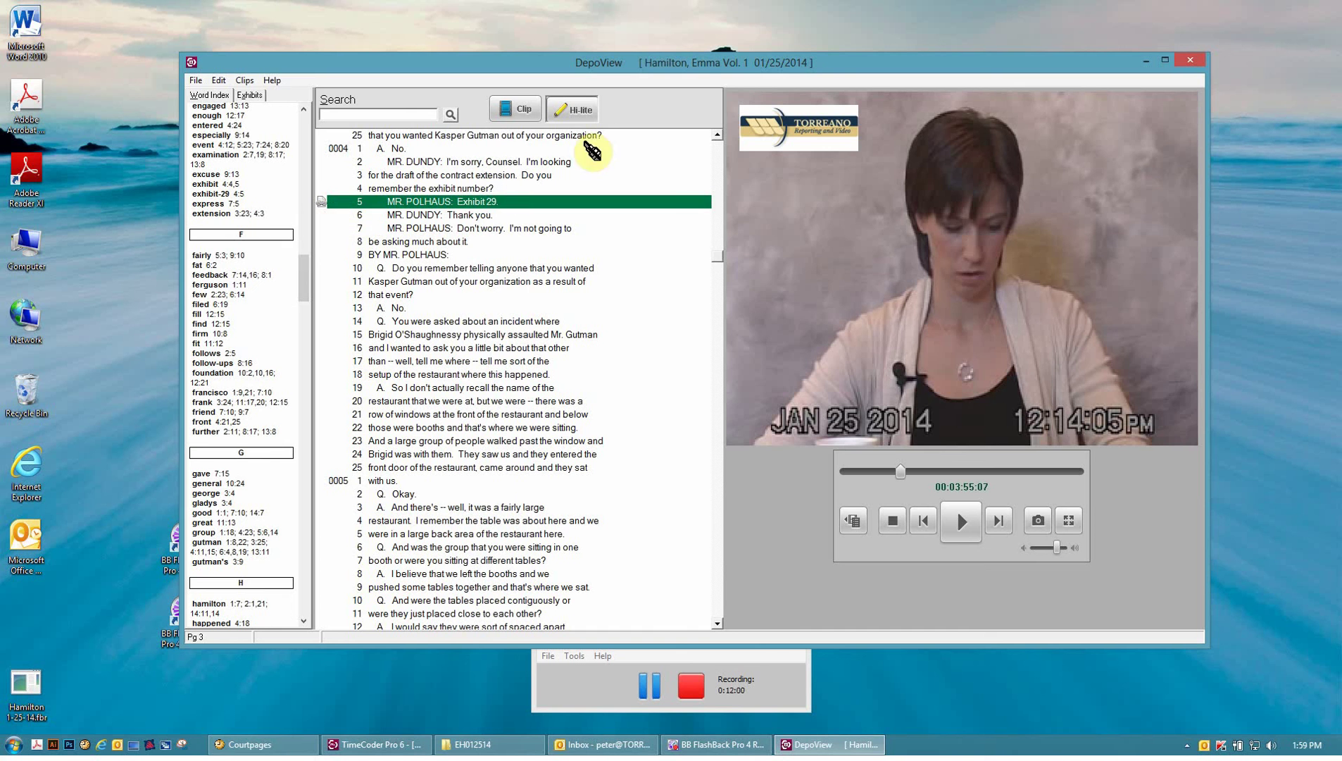
Turn off highlighting, open the exhibit linked at page 4, line 5 of the transcript, and close the PDF after viewing.
click(576, 109)
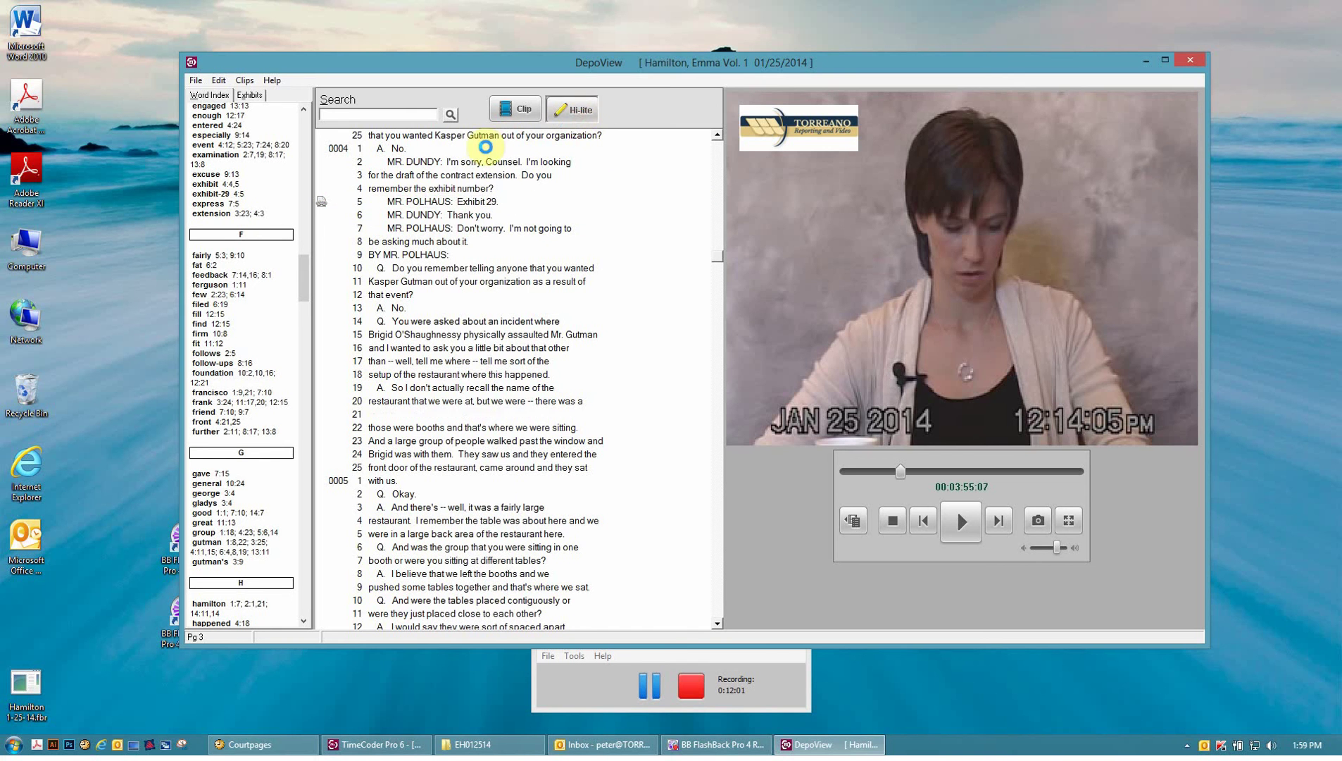
click(322, 206)
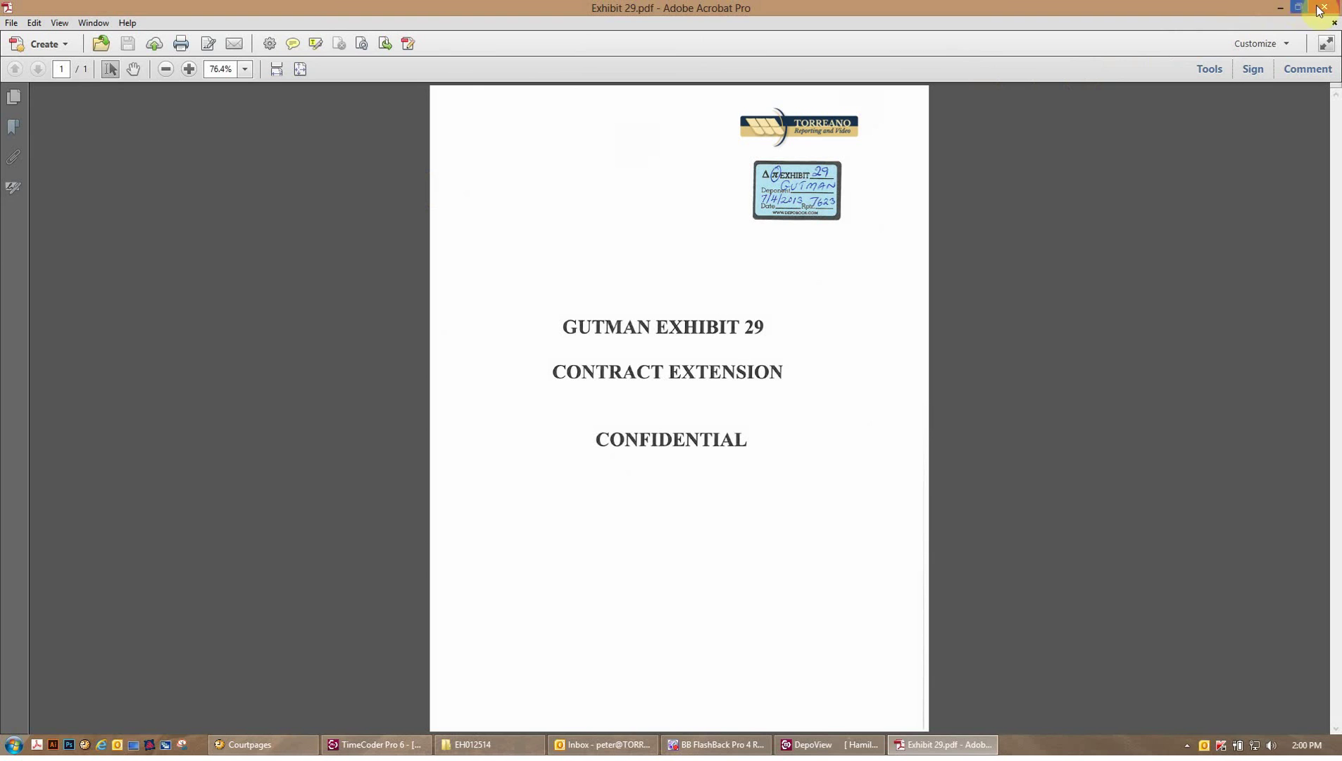
click(1321, 9)
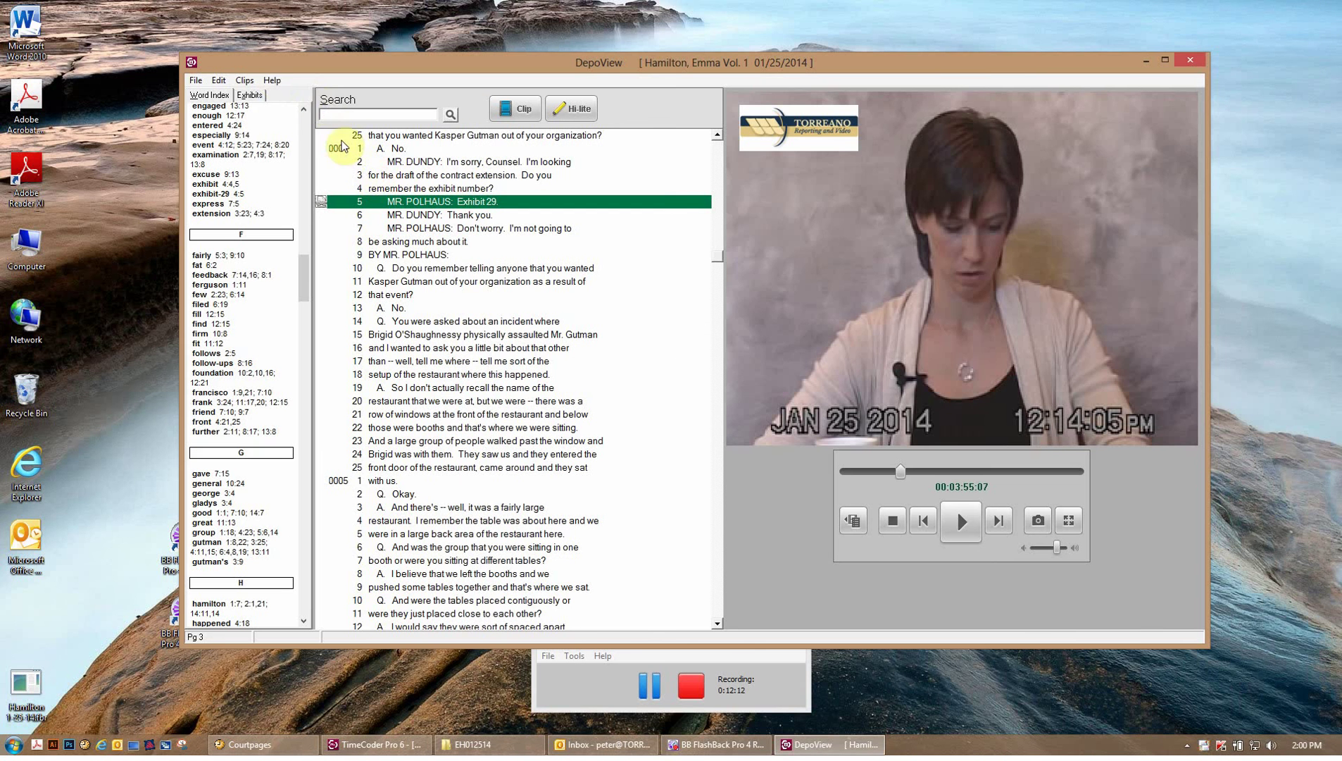
Review the available help, clip and file commands and exit DepoView.
click(271, 81)
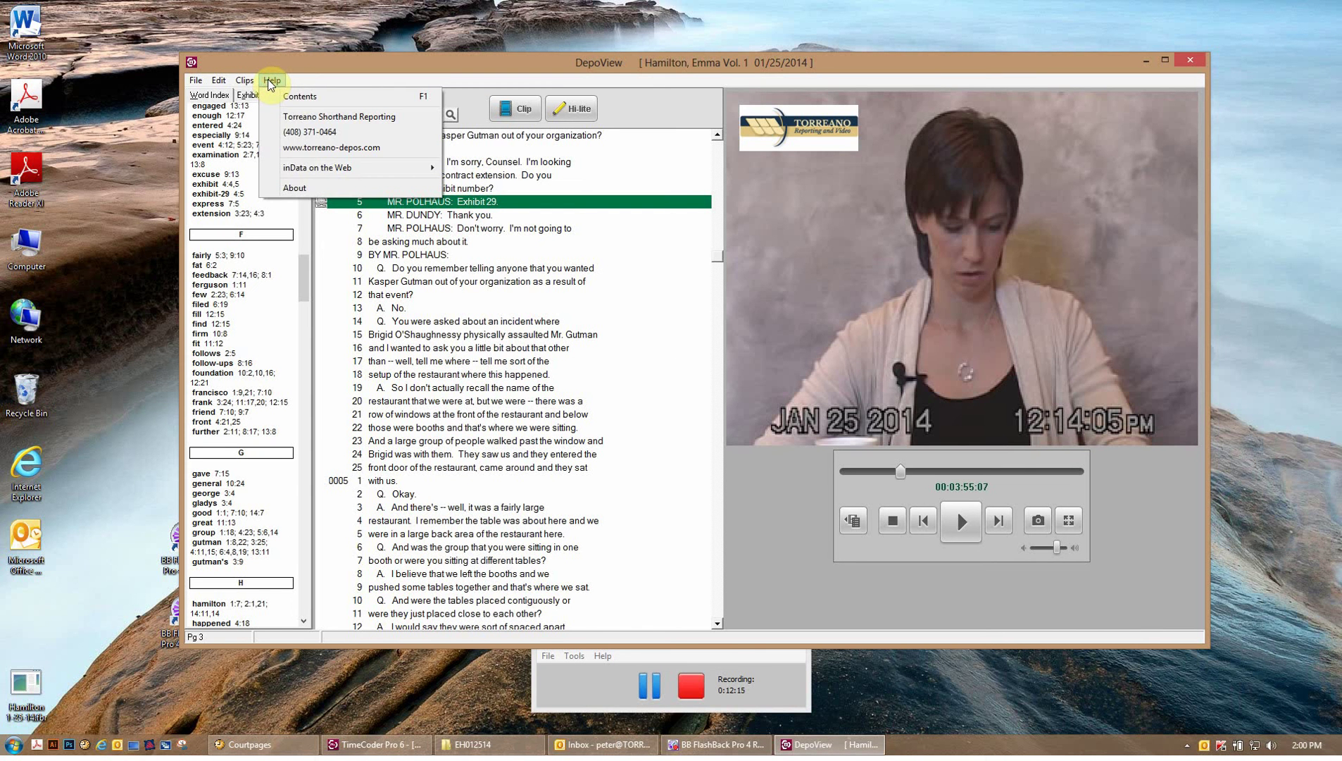
mouse_move(246, 82)
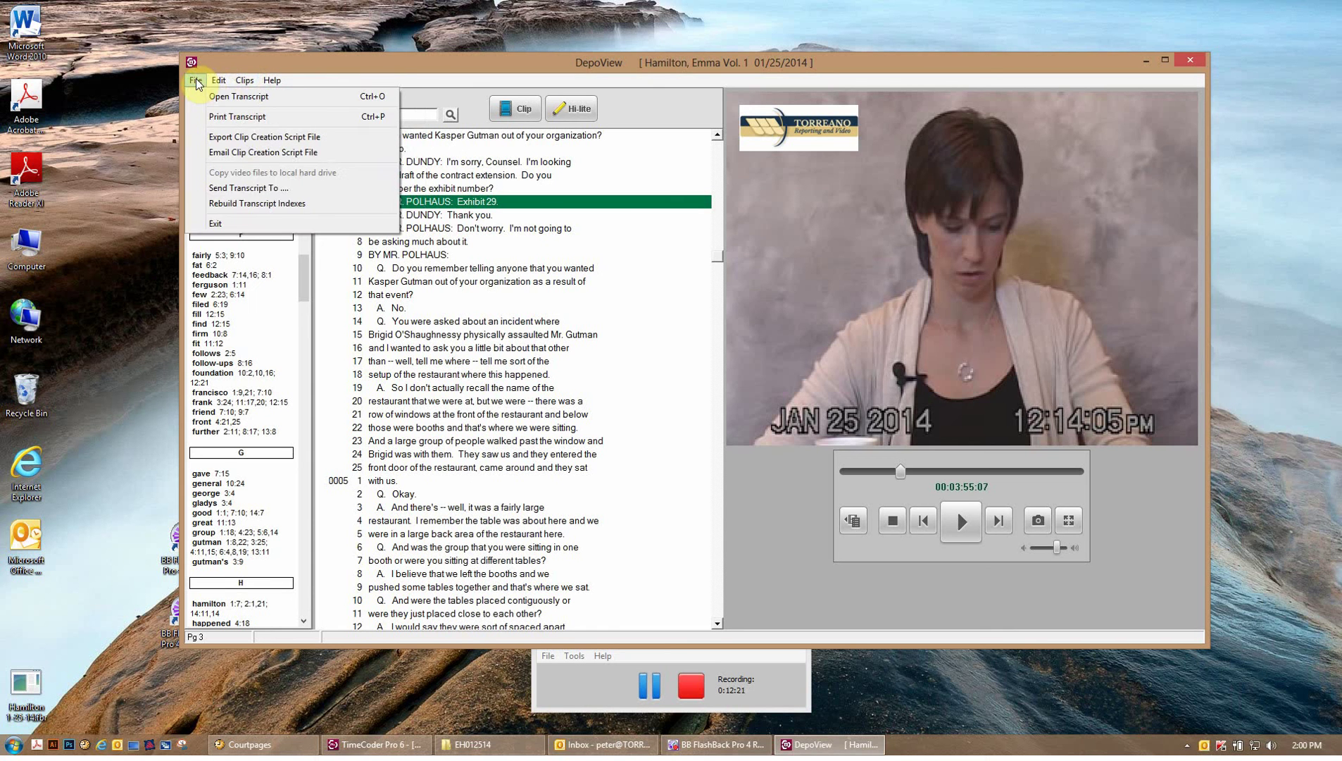
click(217, 225)
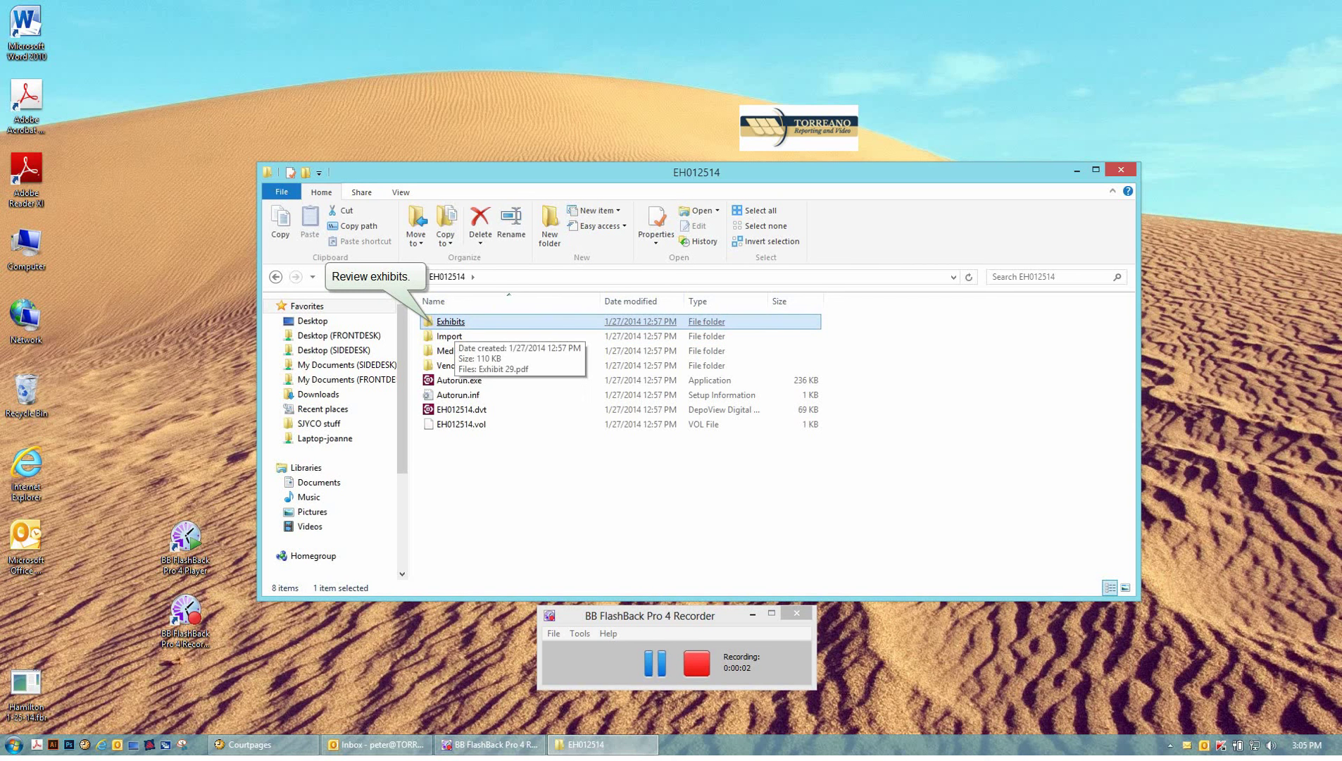
Inspect the contents of the Exhibits and Import folders inside the EH012514 folder, returning to EH012514 after each.
click(441, 323)
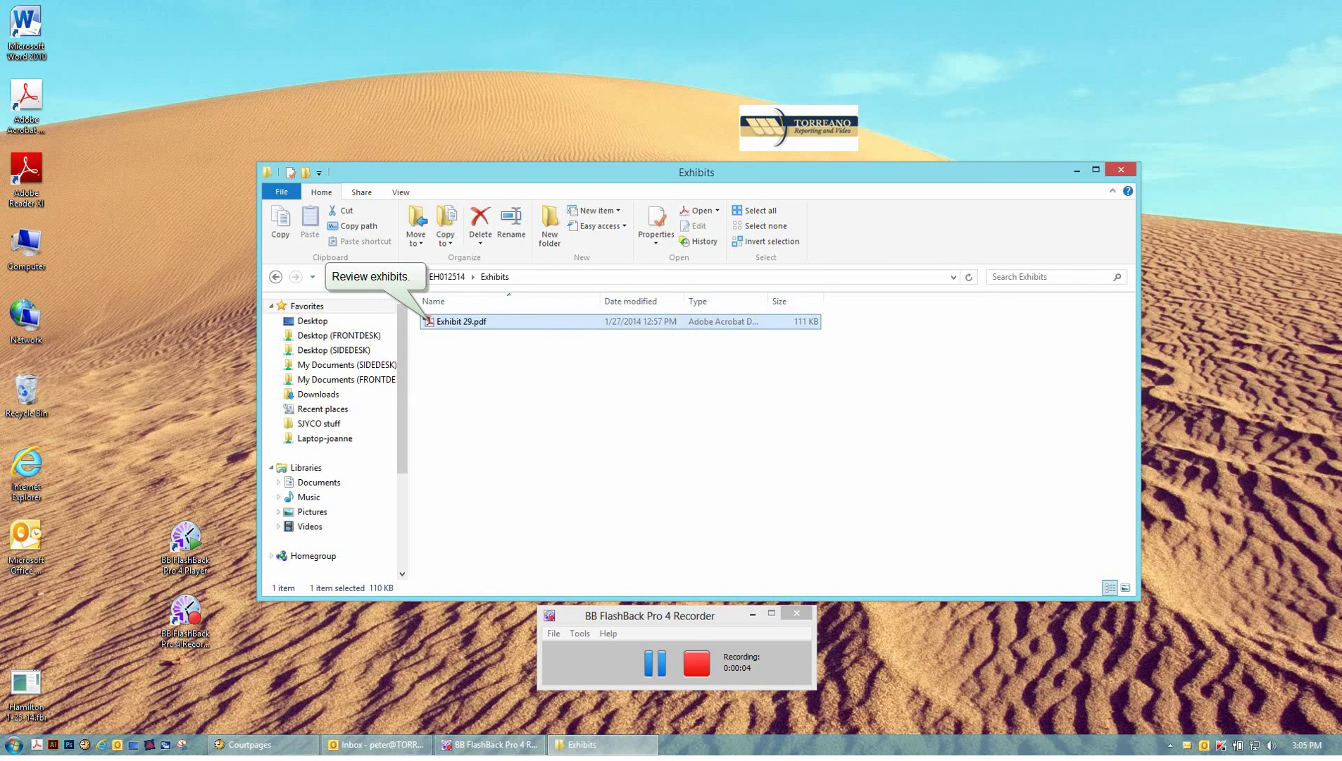
click(275, 277)
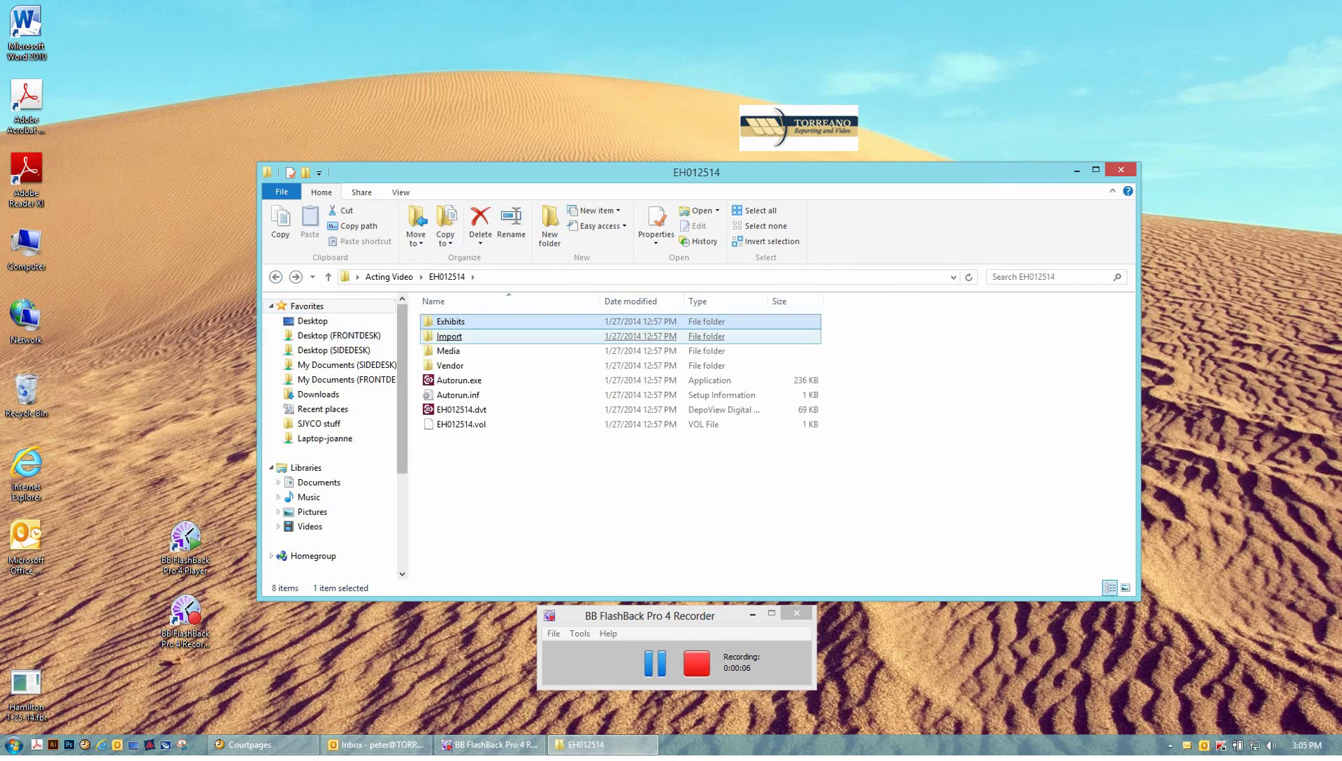
click(449, 336)
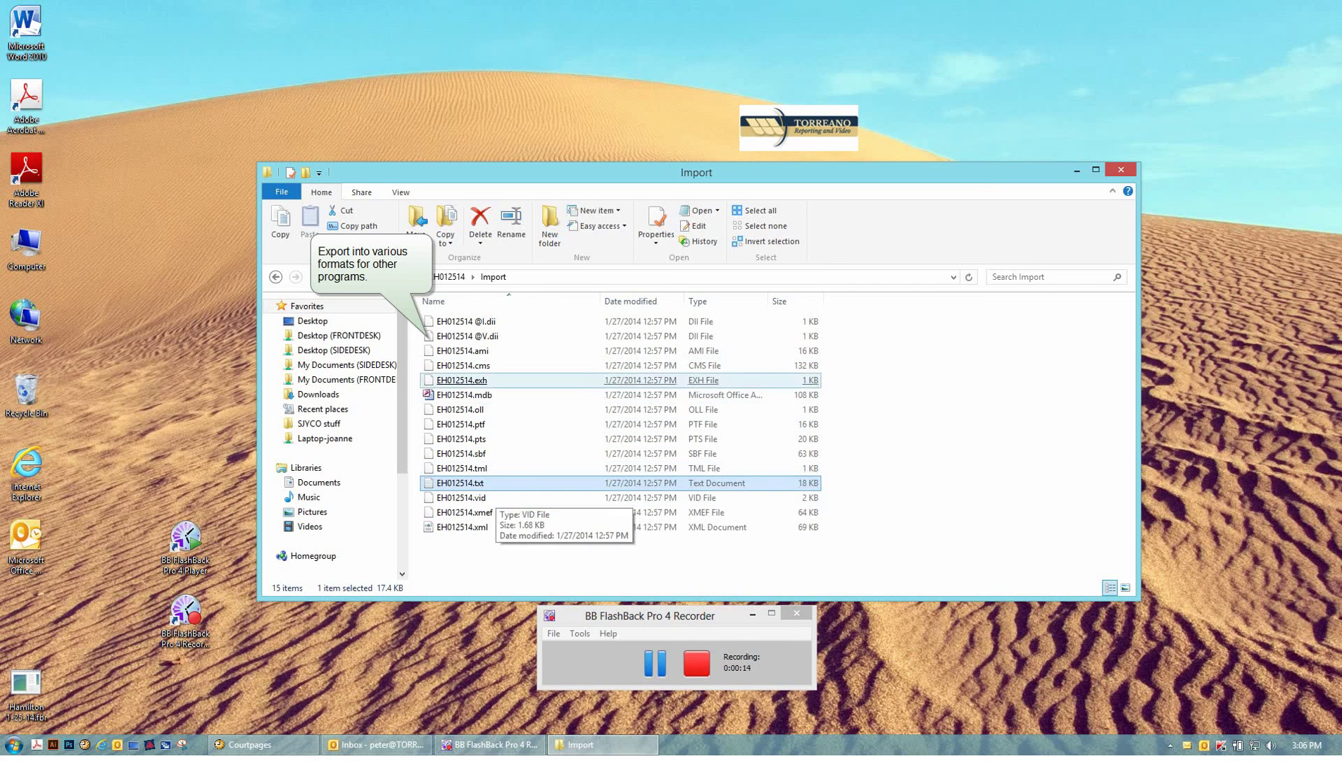
click(276, 277)
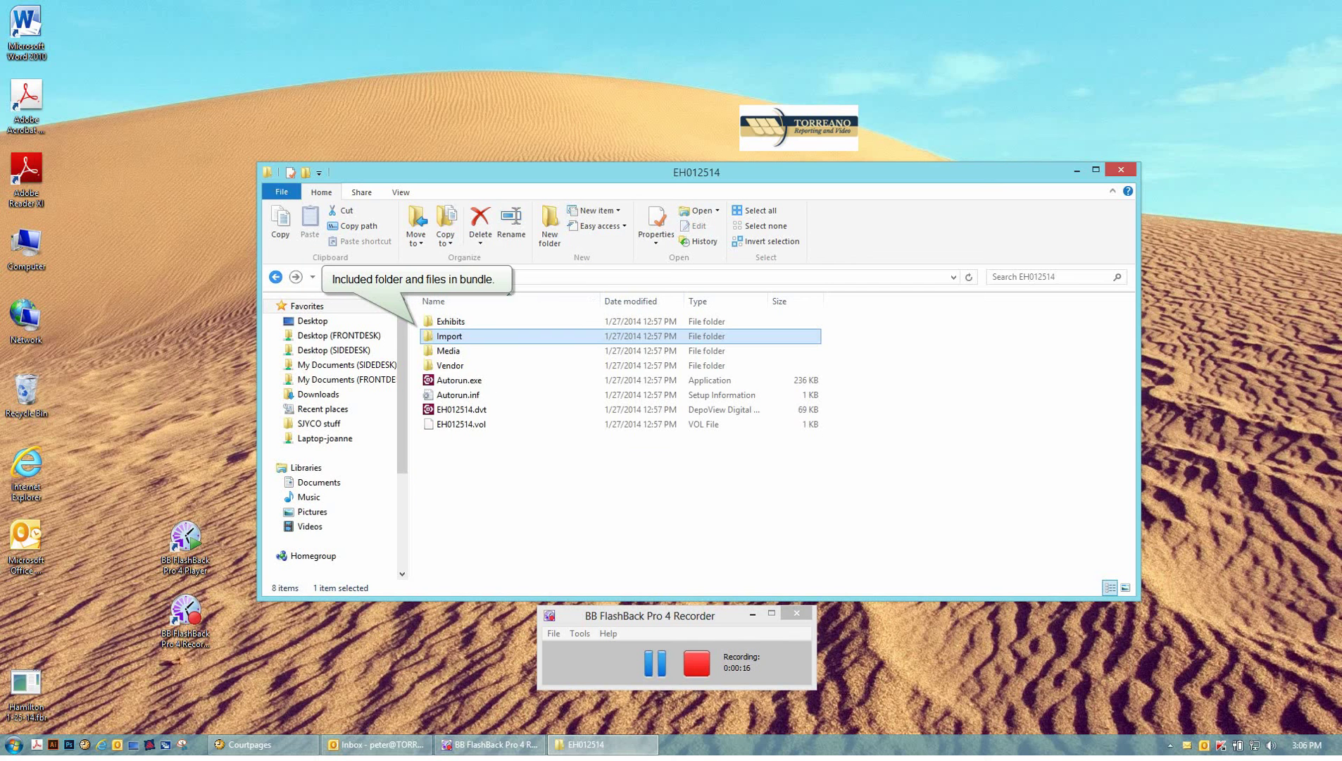